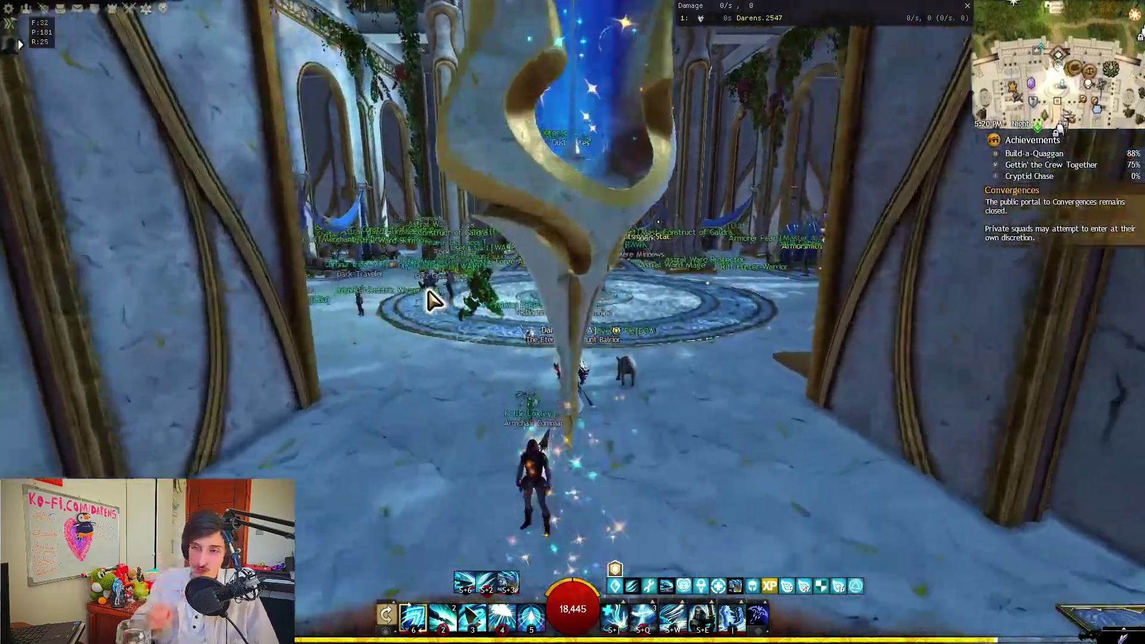
key(w)
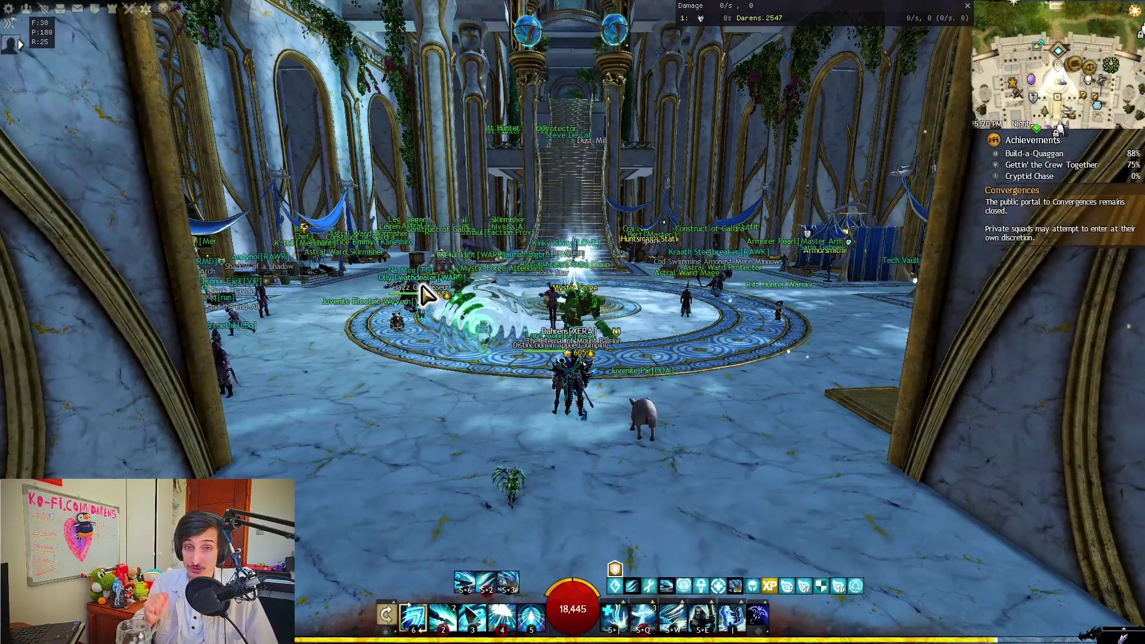
- Open the graphics options, move the window away from the character, and set Reflections to None
key(Escape)
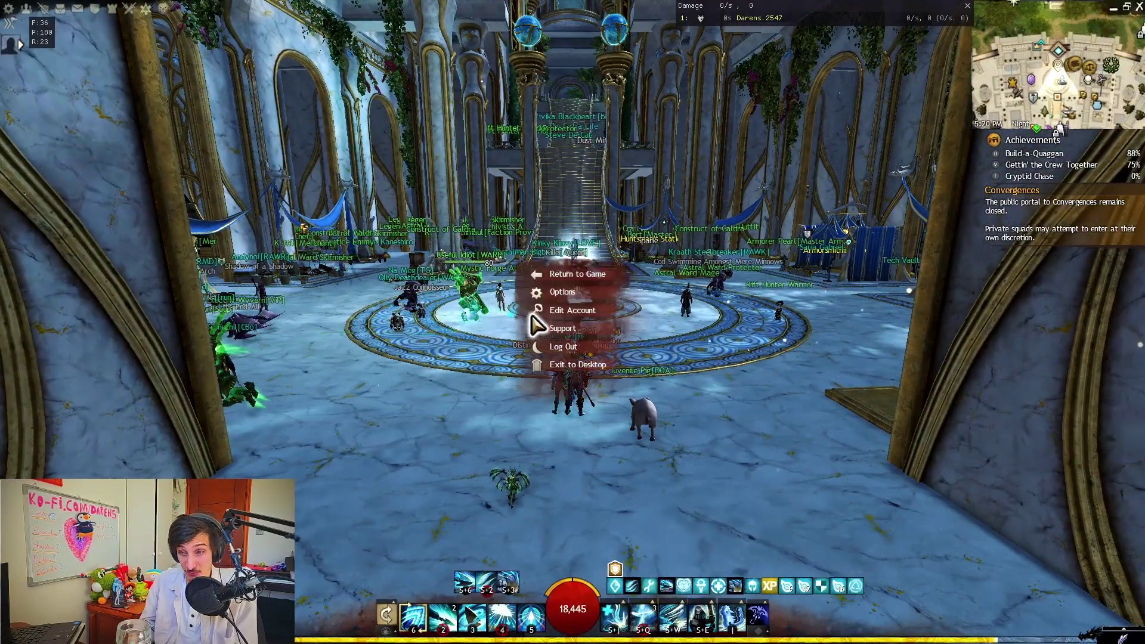
click(554, 295)
click(438, 194)
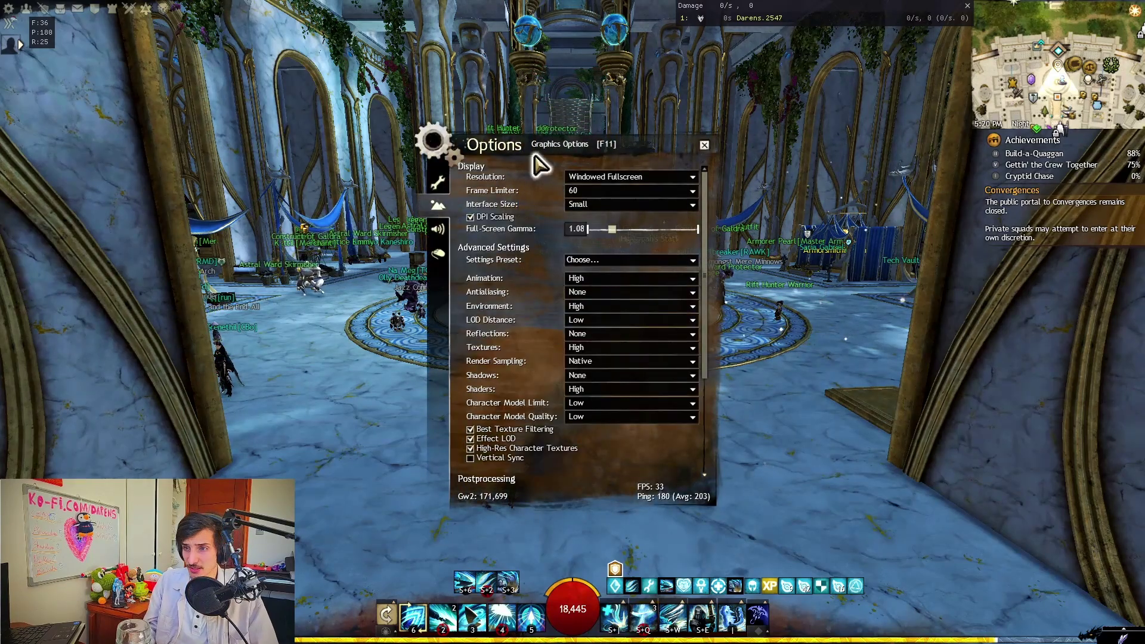
drag(552, 134, 666, 113)
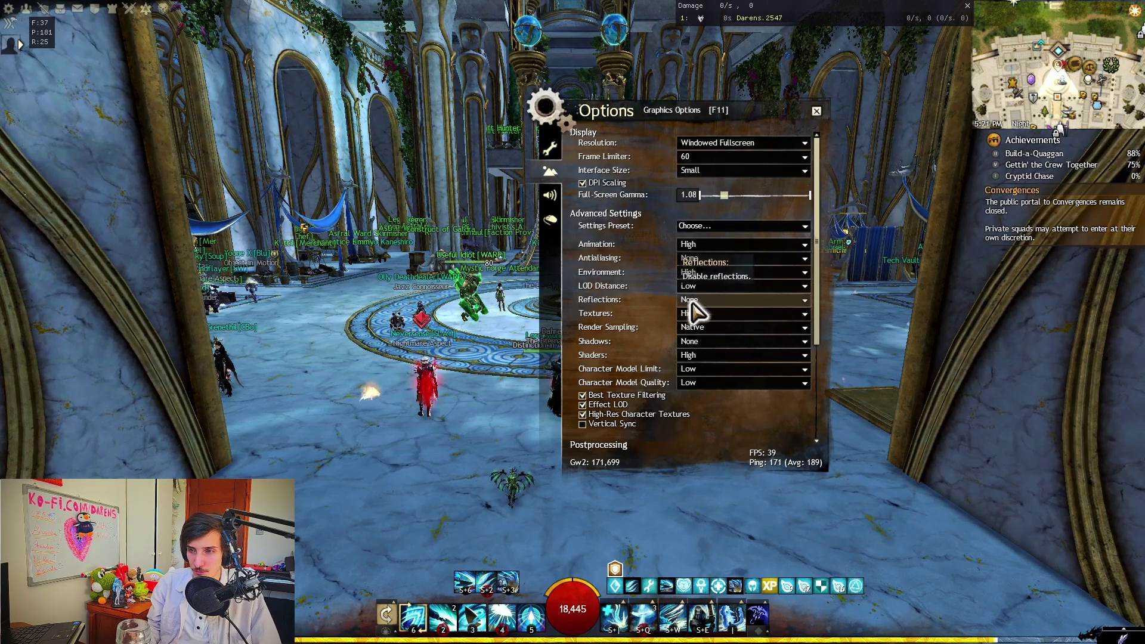
click(699, 302)
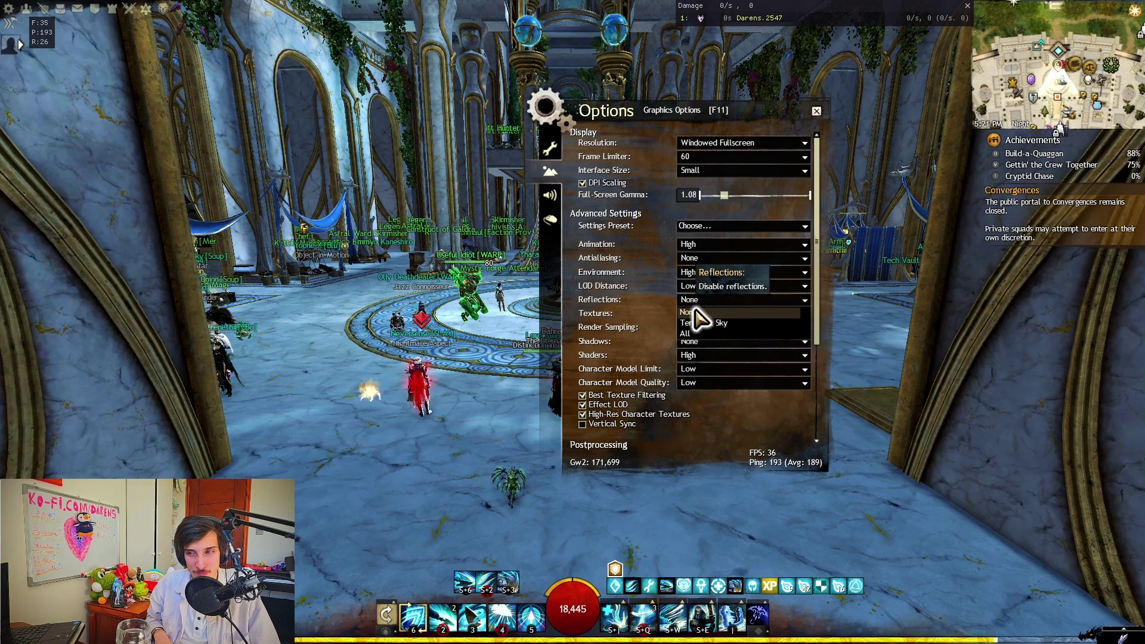
click(695, 312)
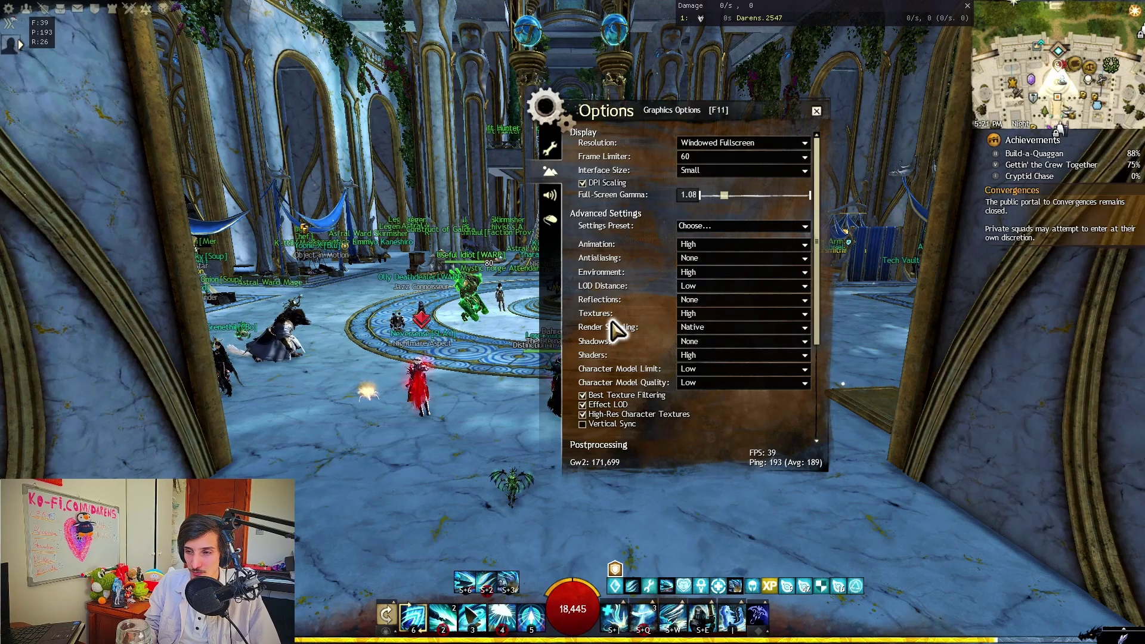
- Try Render Sampling at Subsample while viewing the character up close, and restore it to Native
click(700, 326)
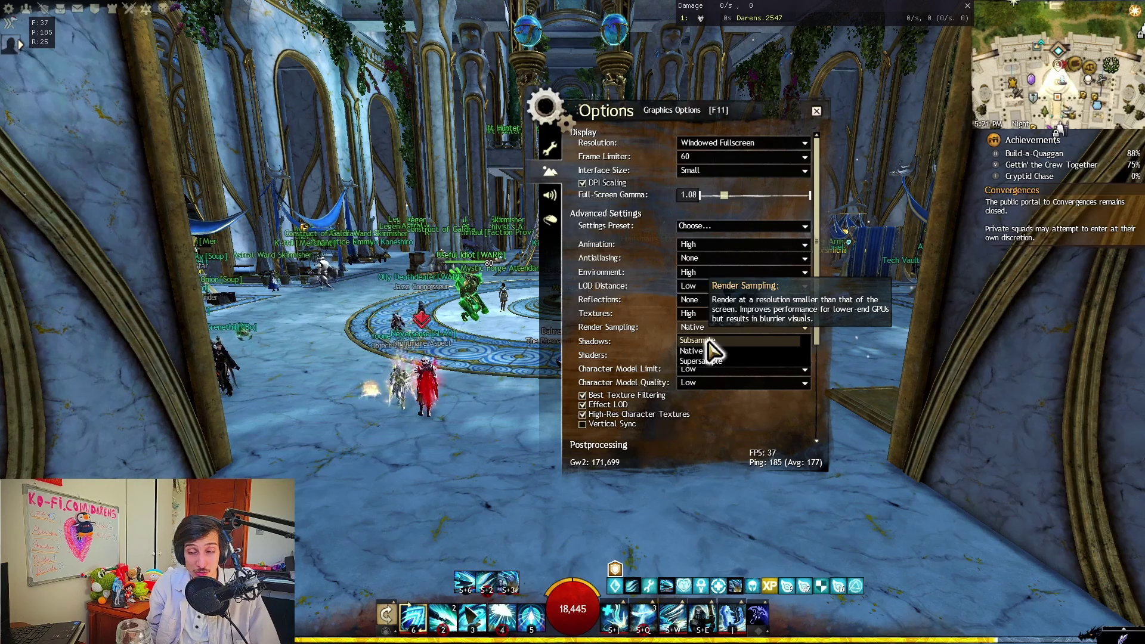
click(710, 344)
click(710, 344)
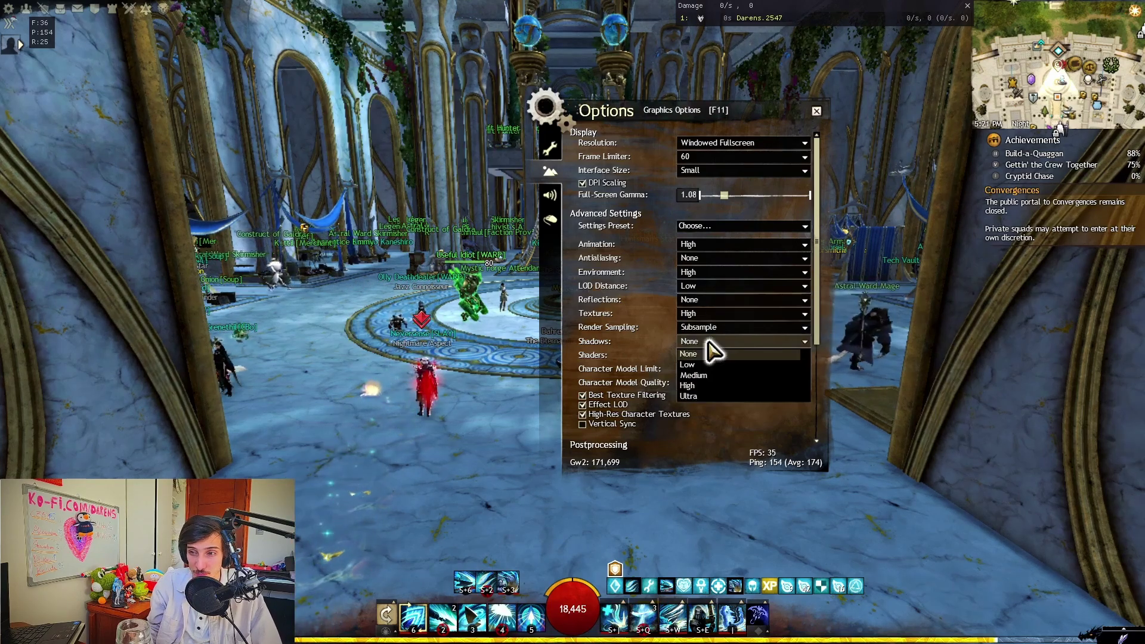
drag(407, 238, 632, 223)
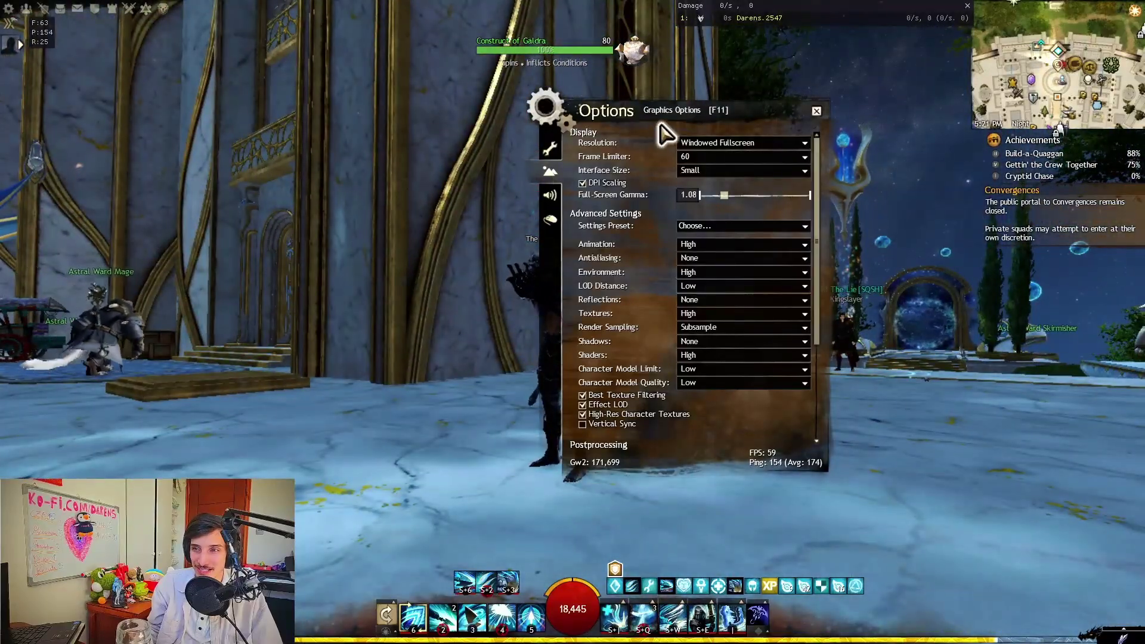
drag(665, 122, 236, 156)
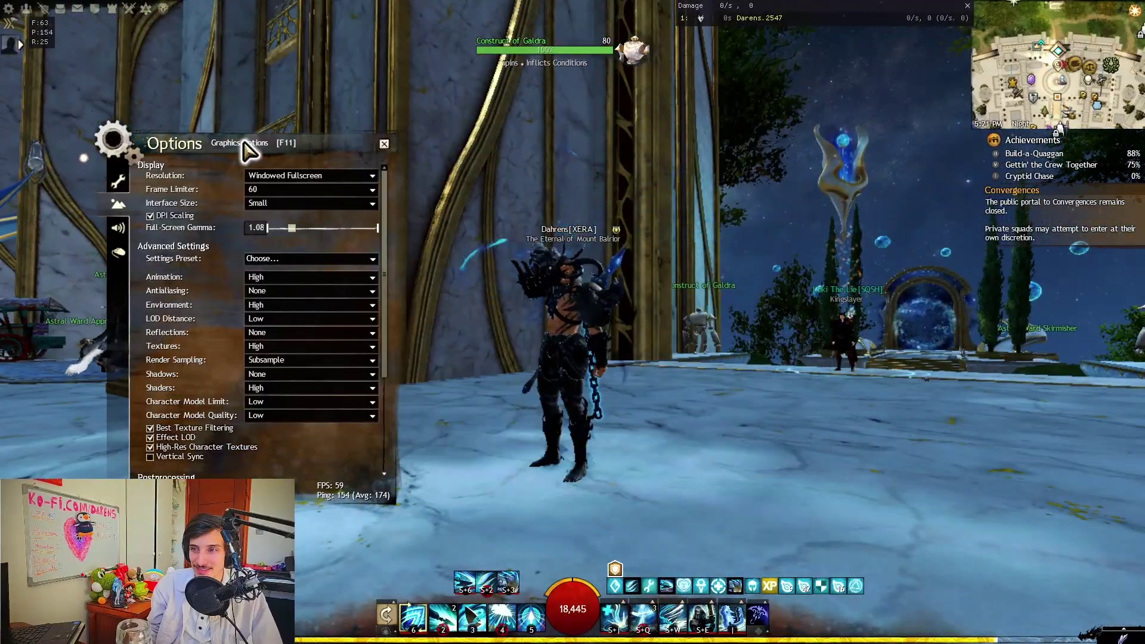
click(312, 361)
click(306, 388)
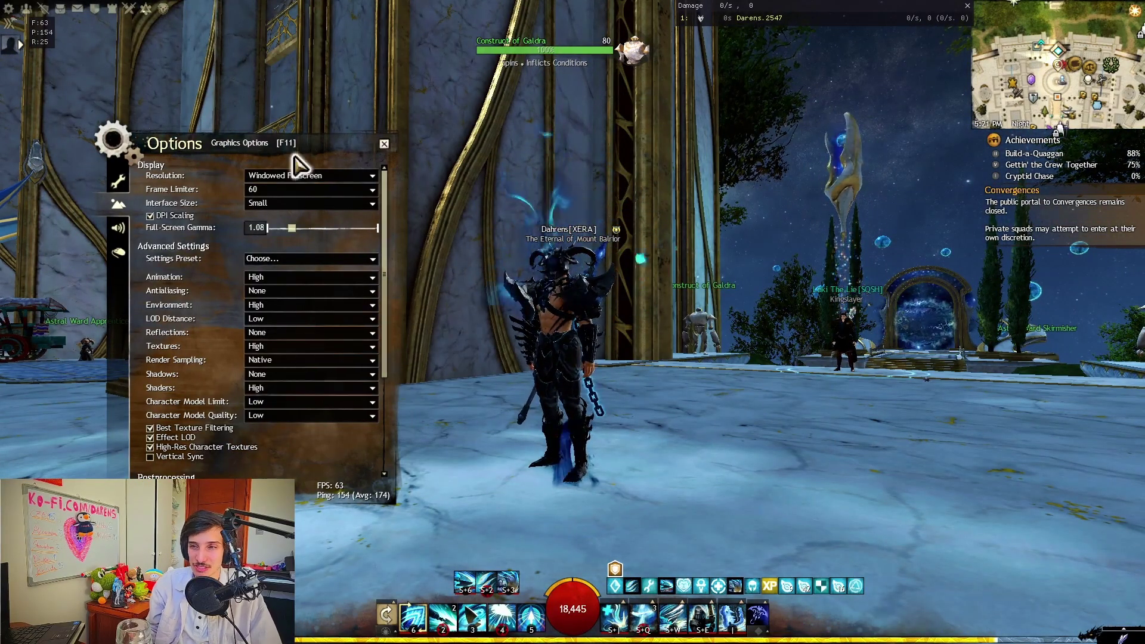
- Move the options window back over the scene and review the available Shadows quality levels
drag(293, 155, 720, 139)
drag(416, 325, 665, 360)
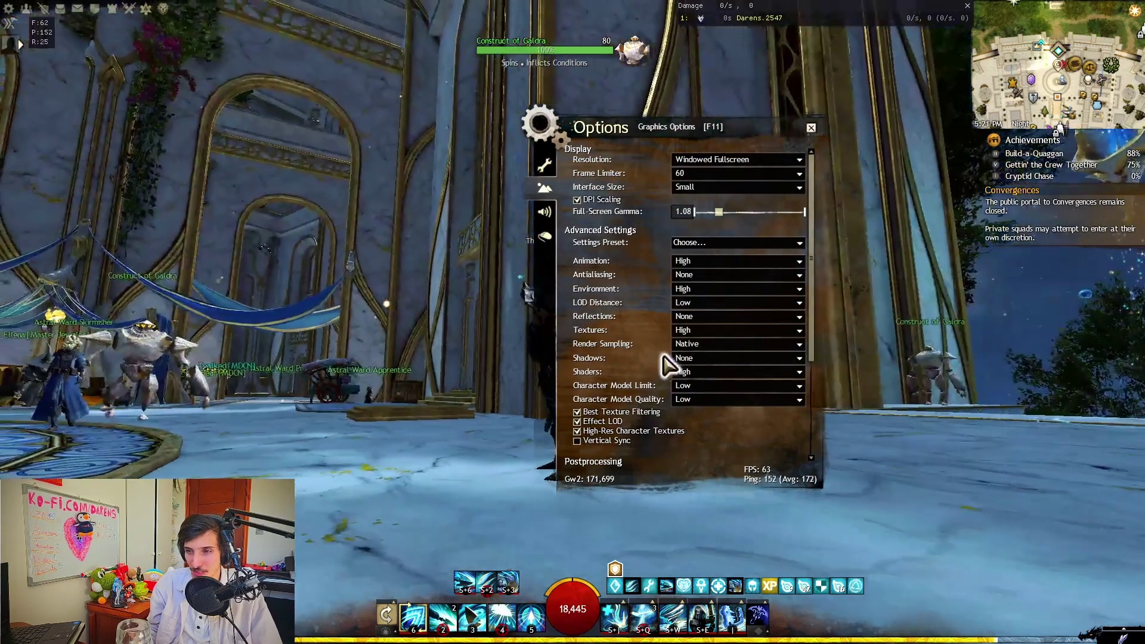
click(674, 358)
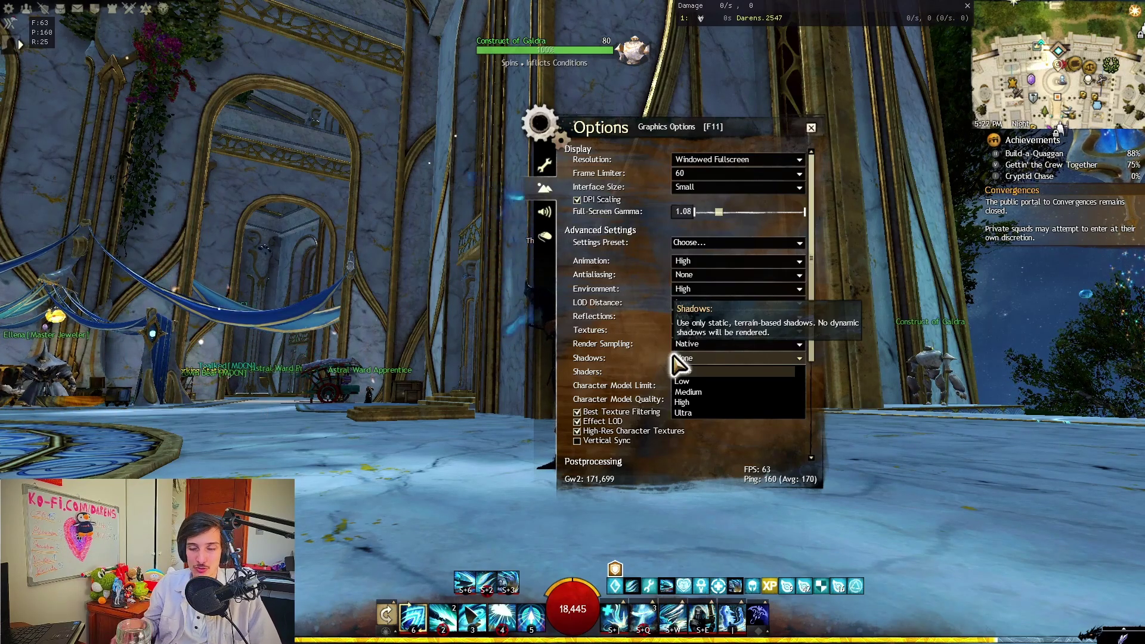
click(671, 357)
- Try Shaders at Low and set them back to High
click(721, 371)
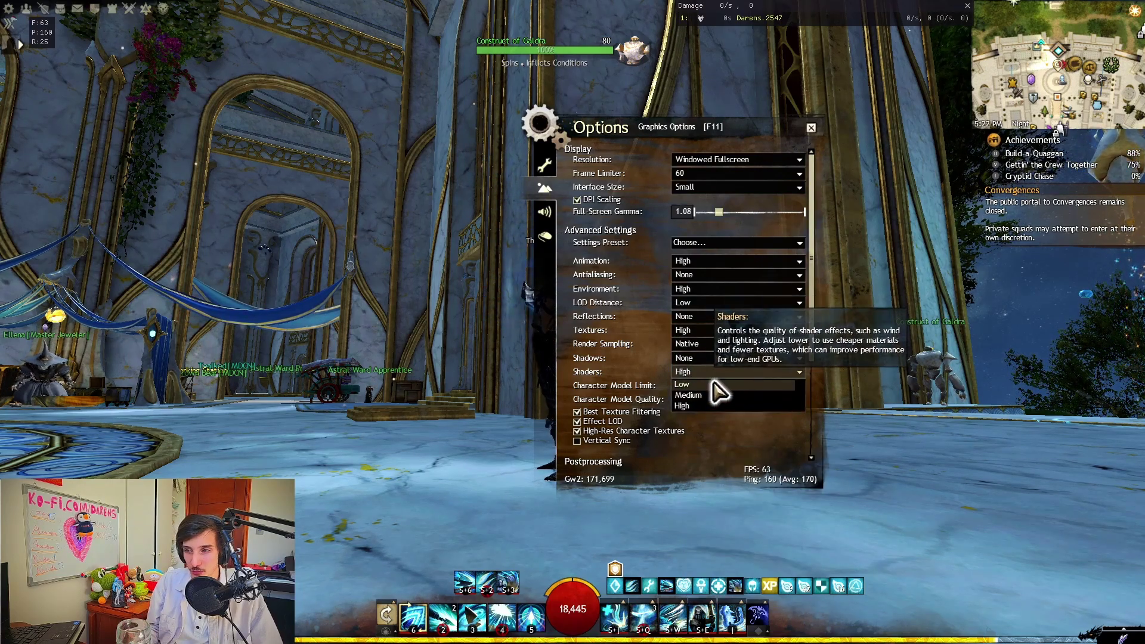
click(710, 380)
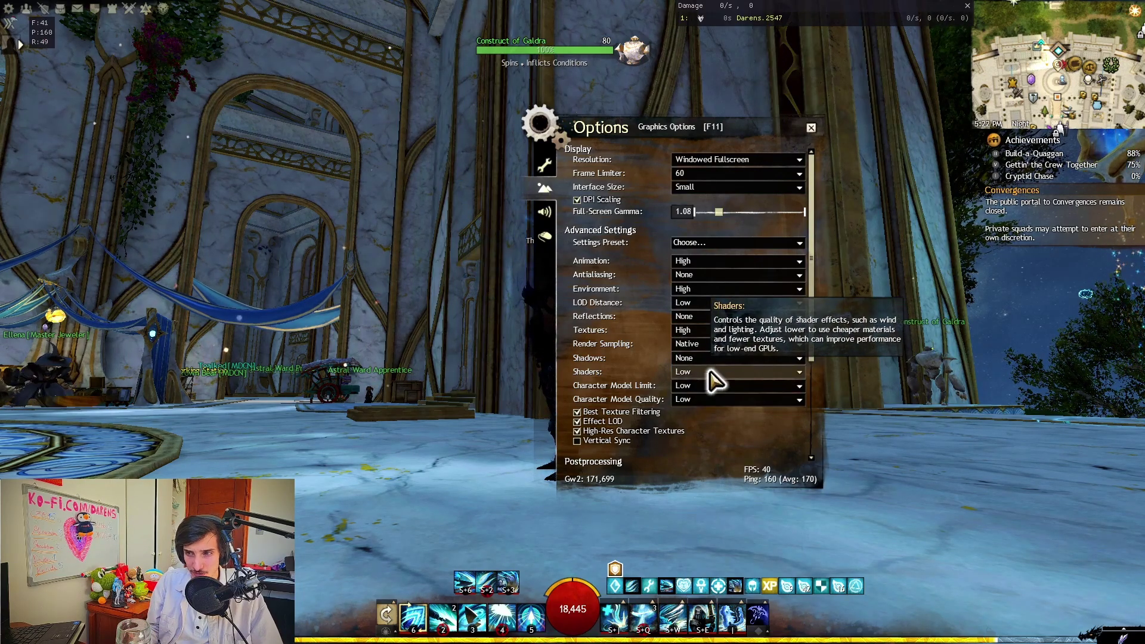
click(709, 374)
click(696, 405)
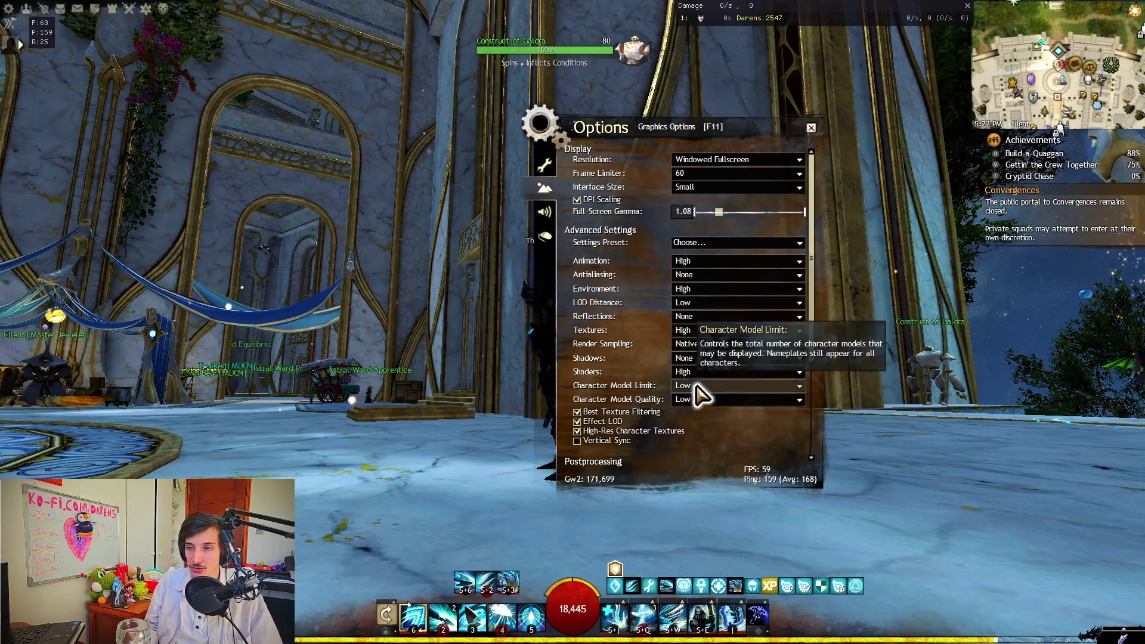
- Set both Character Model Limit and Character Model Quality to Lowest
click(695, 387)
click(696, 400)
click(694, 399)
click(692, 413)
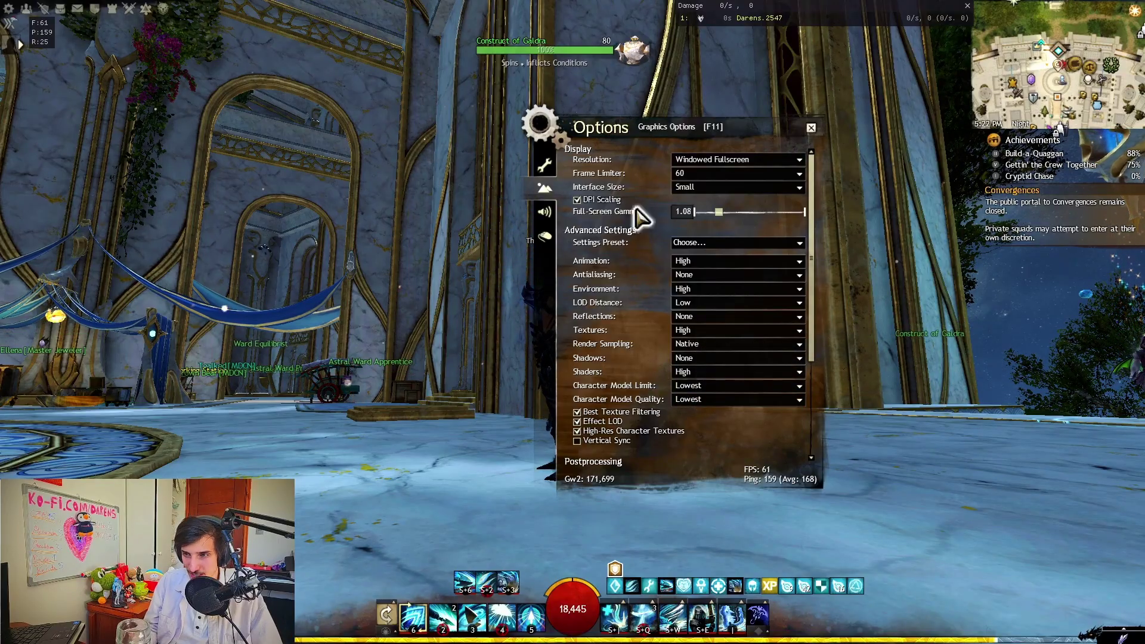
- Walk to the large horned player character in the hall and view its model up close beside the options window
drag(518, 285, 370, 274)
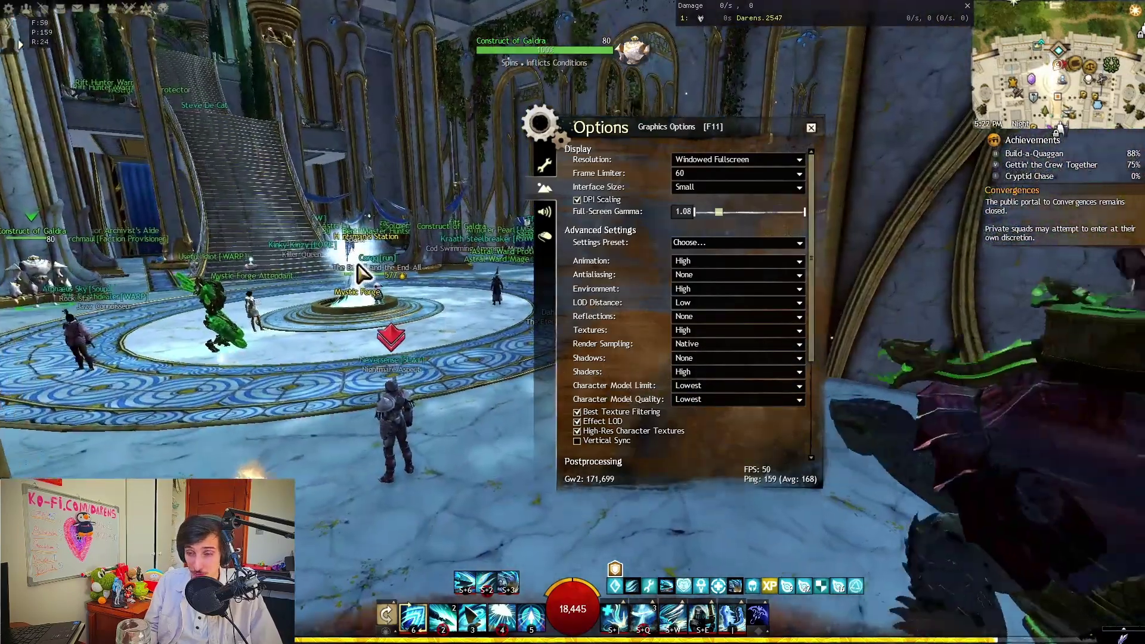
key(w)
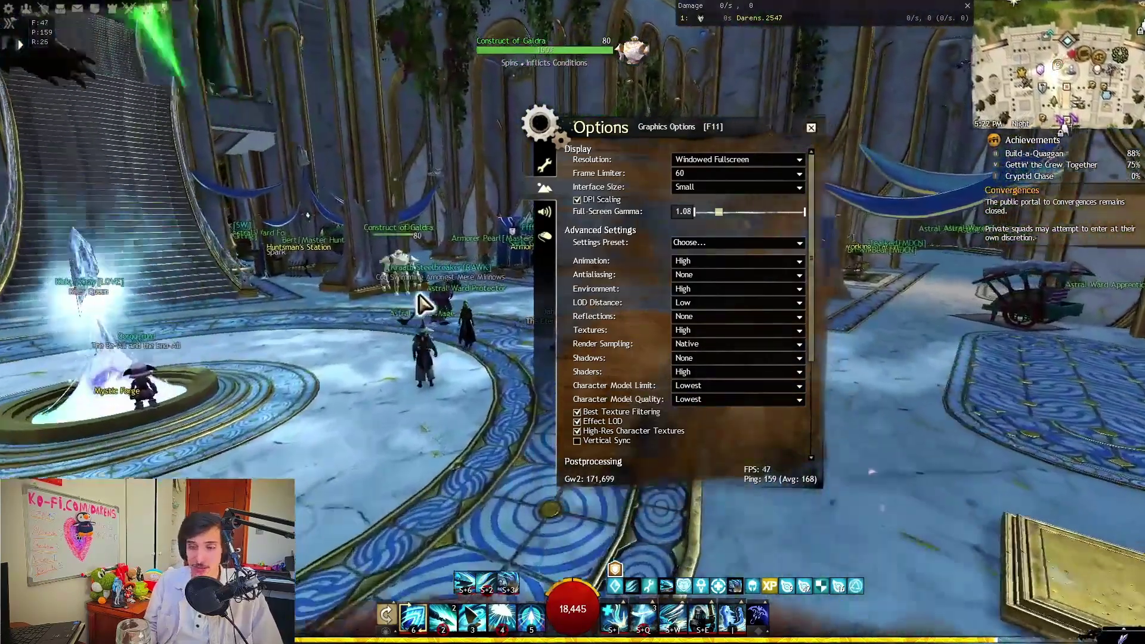
key(w)
drag(457, 309, 373, 301)
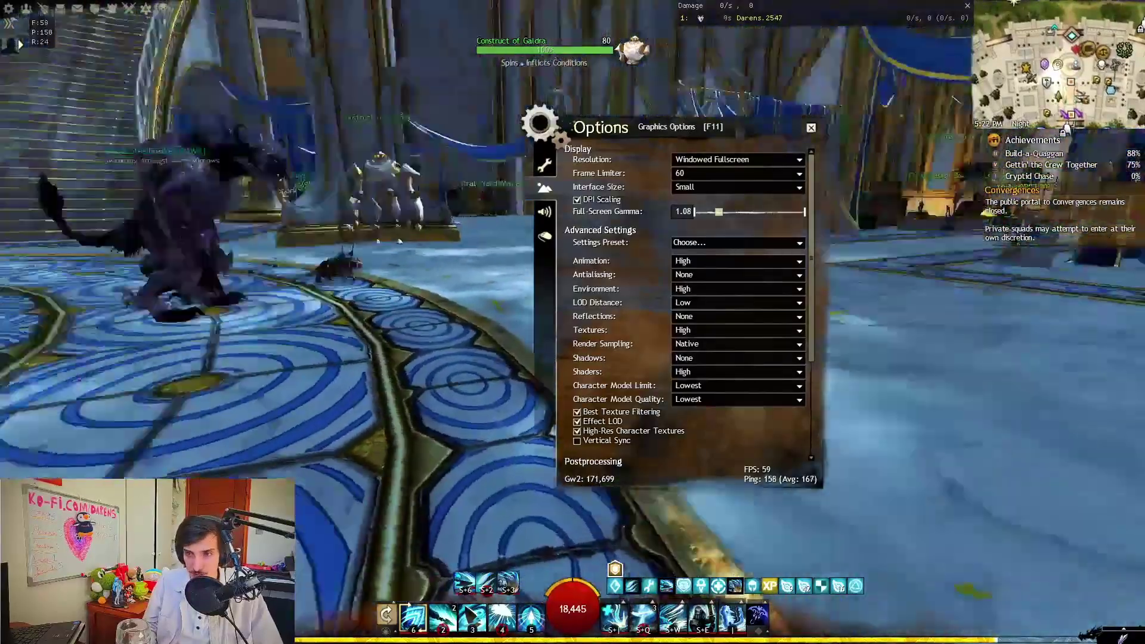
drag(593, 137, 794, 146)
drag(596, 310, 566, 310)
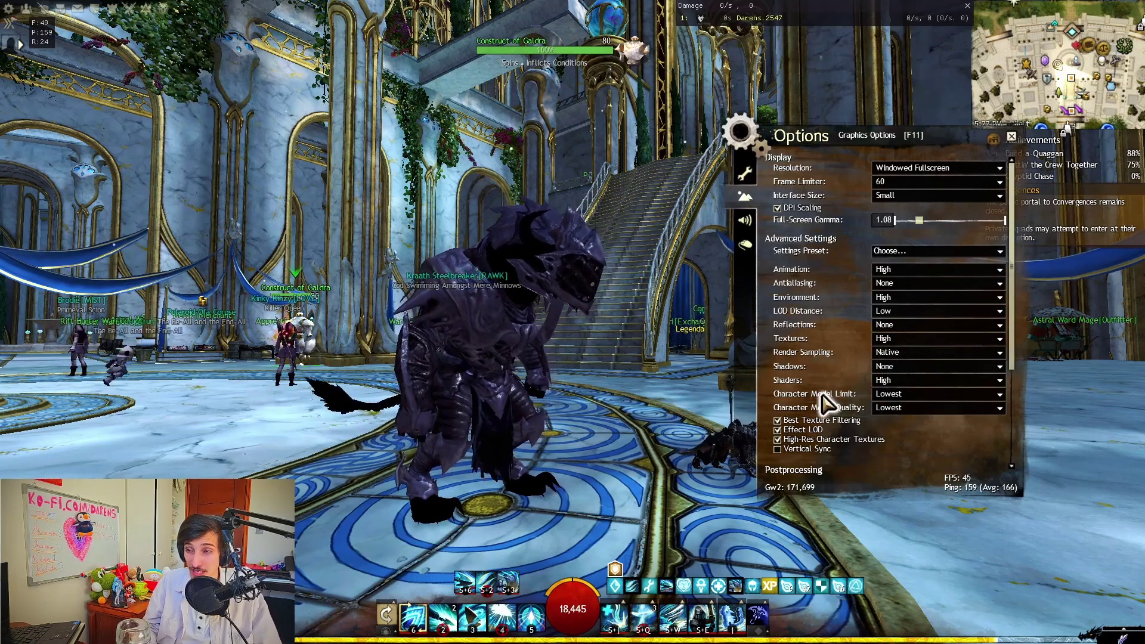
scroll(895, 394, up, 2)
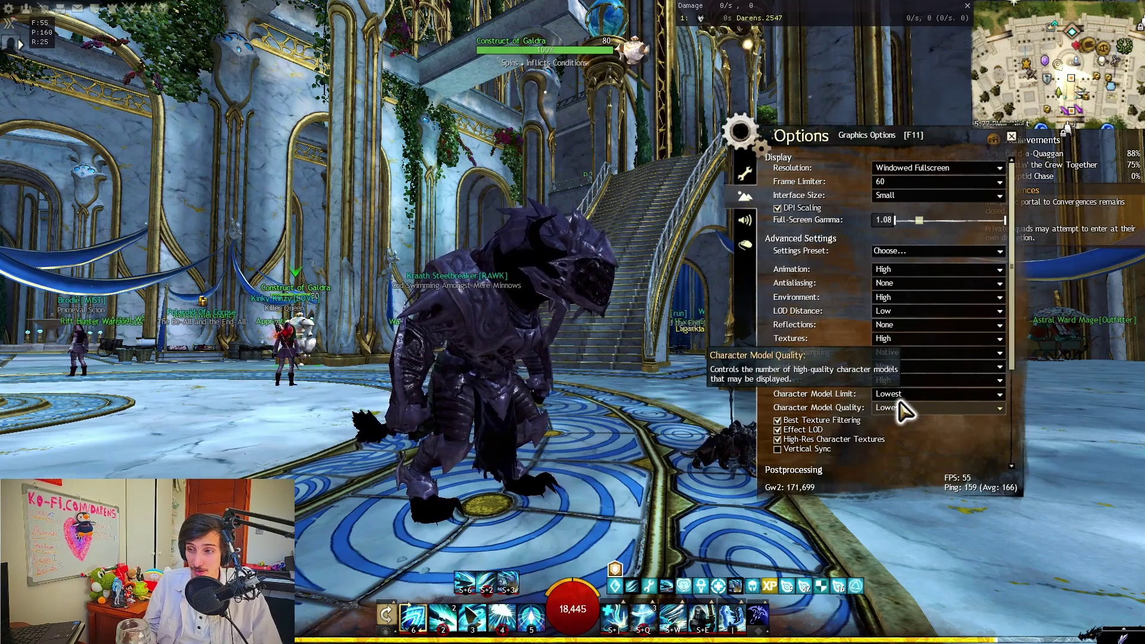
- Try Character Model Quality at Medium and at Low, and target the nearby horned player character
click(902, 407)
click(901, 449)
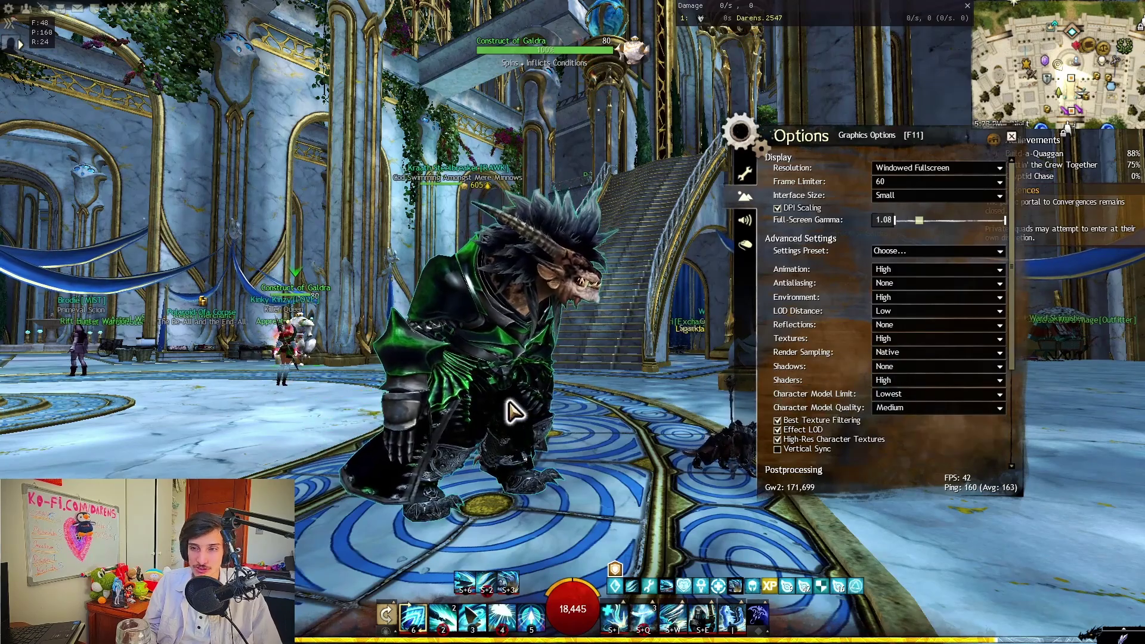
click(904, 409)
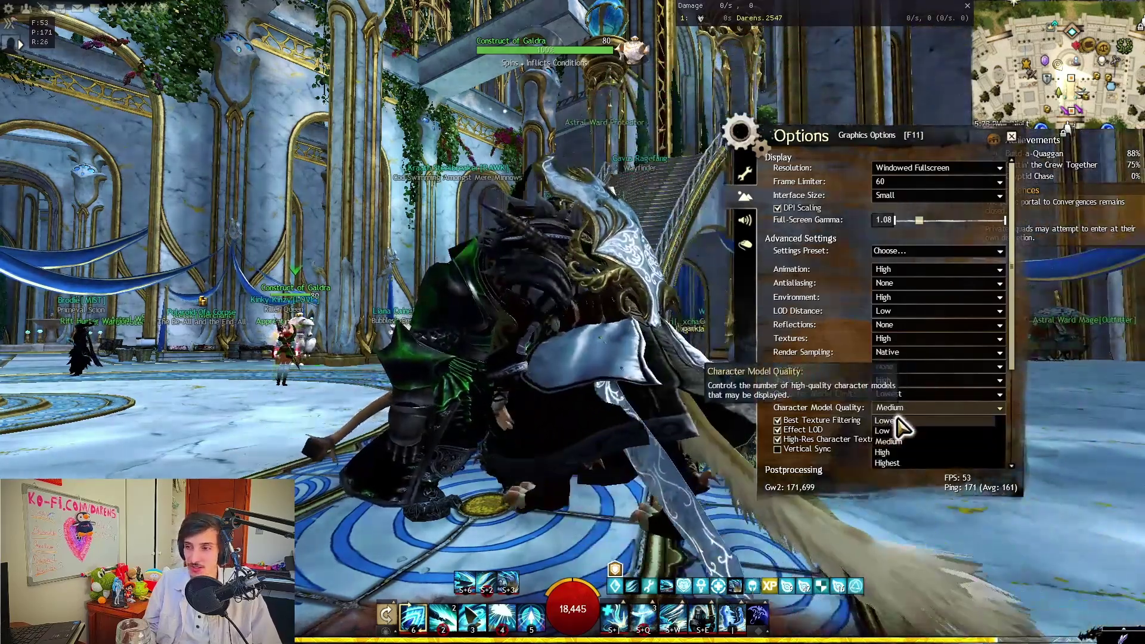
click(899, 430)
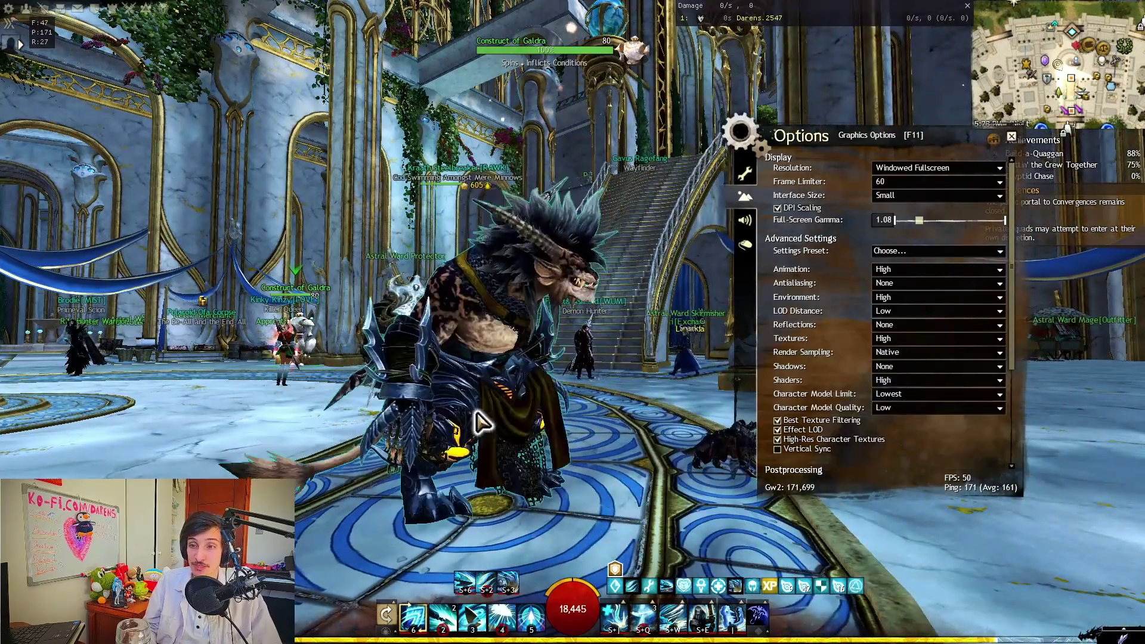
click(484, 428)
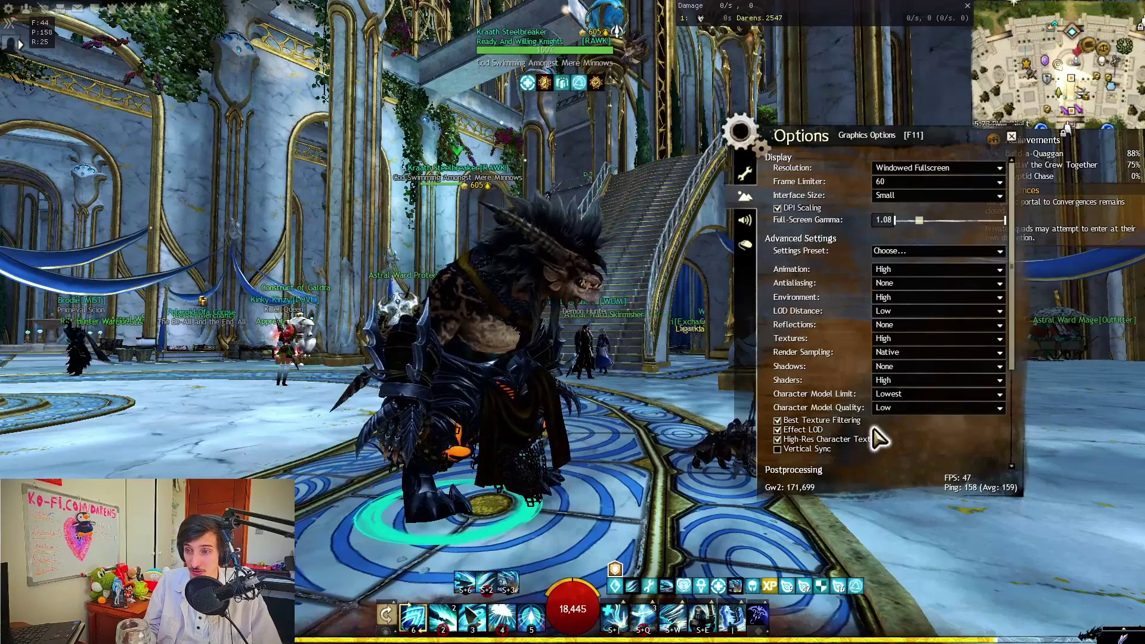
- Raise Character Model Quality through Medium and High up to Highest to compare the targeted character's appearance
click(911, 410)
click(906, 450)
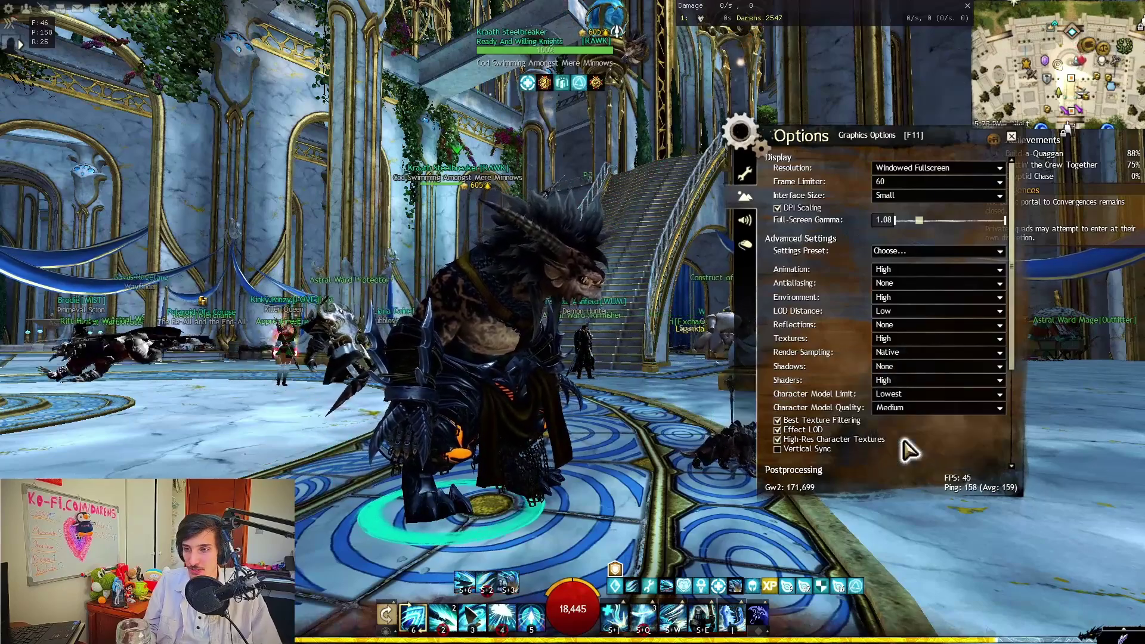
click(922, 410)
click(923, 457)
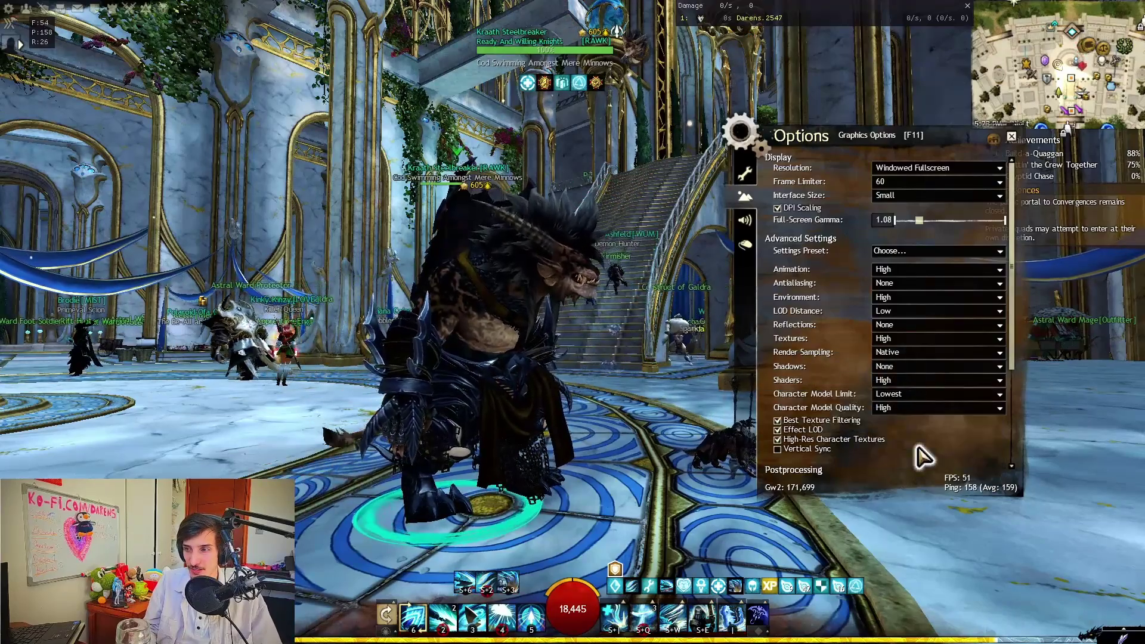
click(915, 409)
click(904, 470)
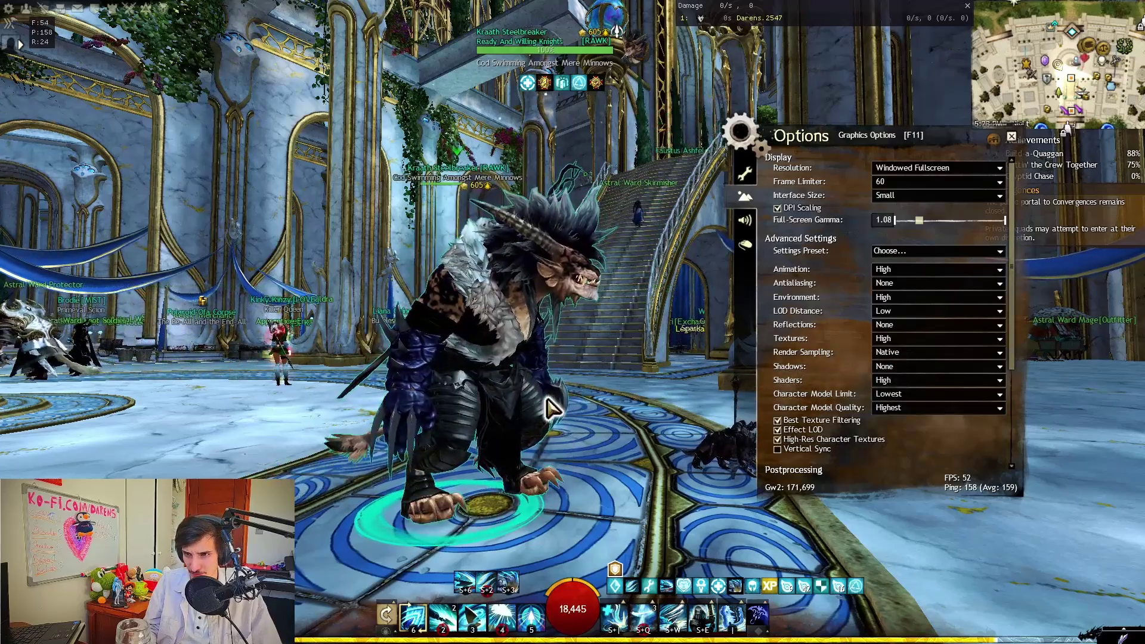
- Approach and target another player's character near the Mystic Forge, and return Character Model Quality to Lowest
drag(504, 411, 533, 413)
key(w)
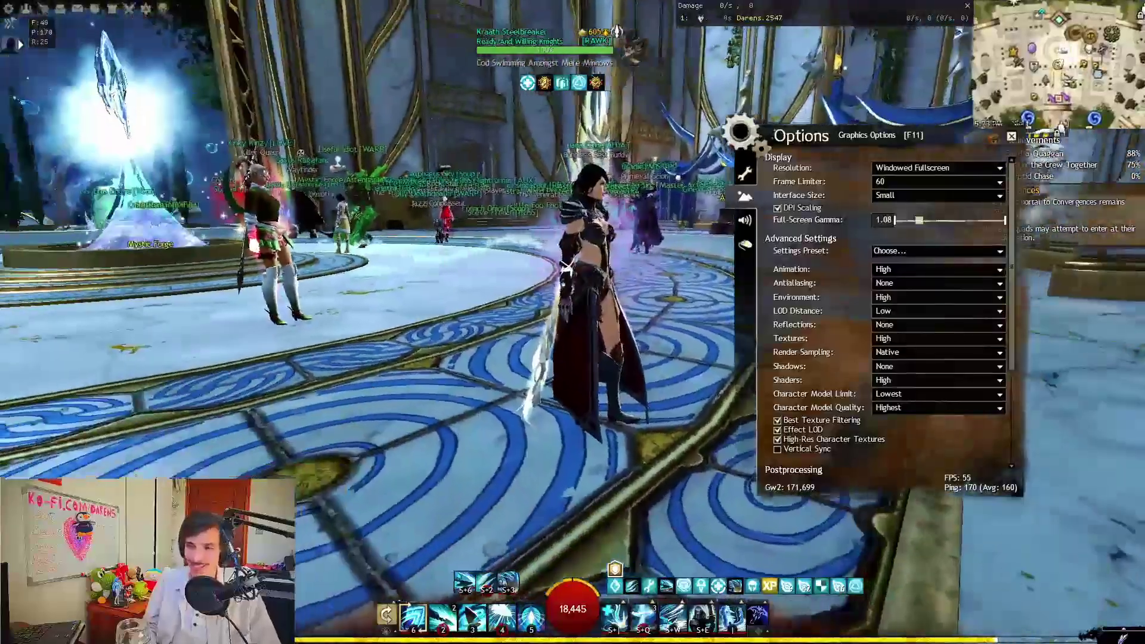
click(568, 402)
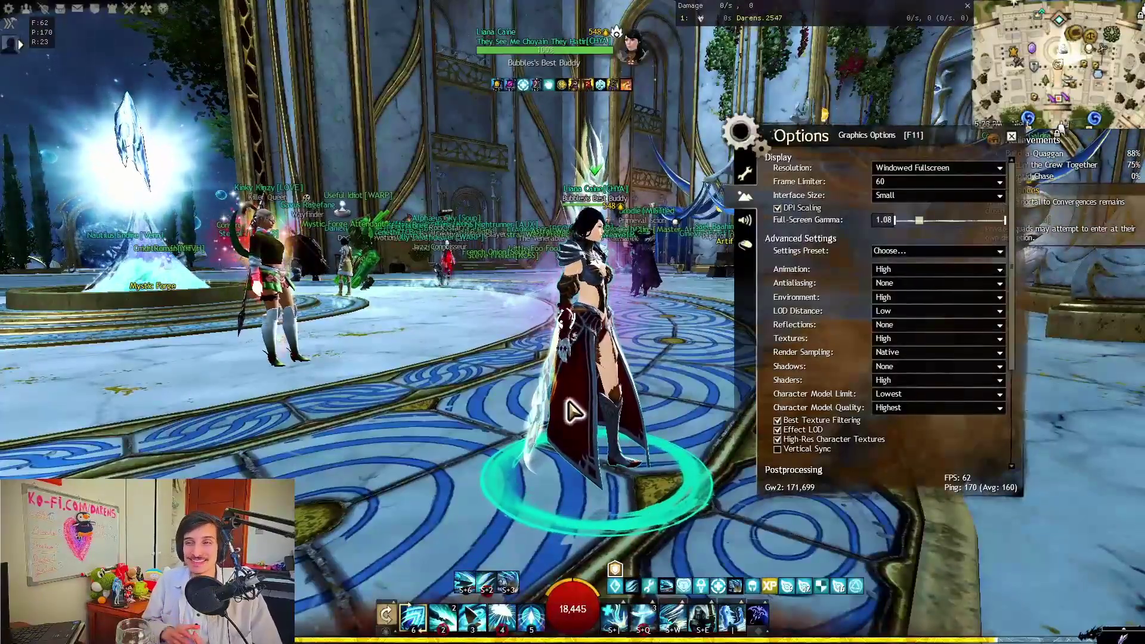
click(901, 410)
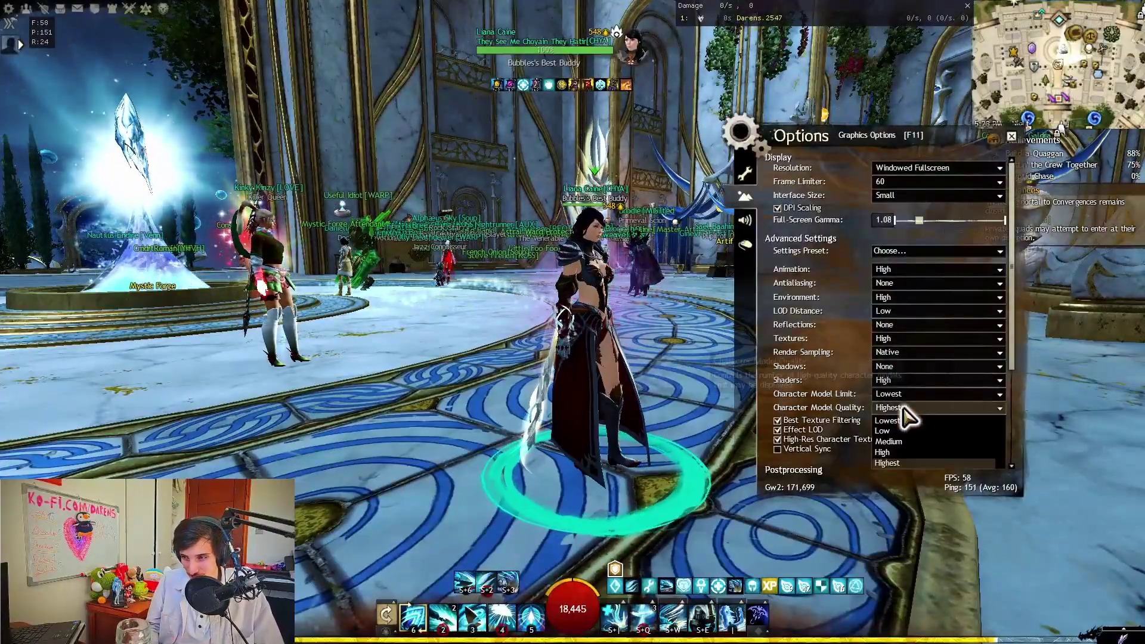
click(903, 420)
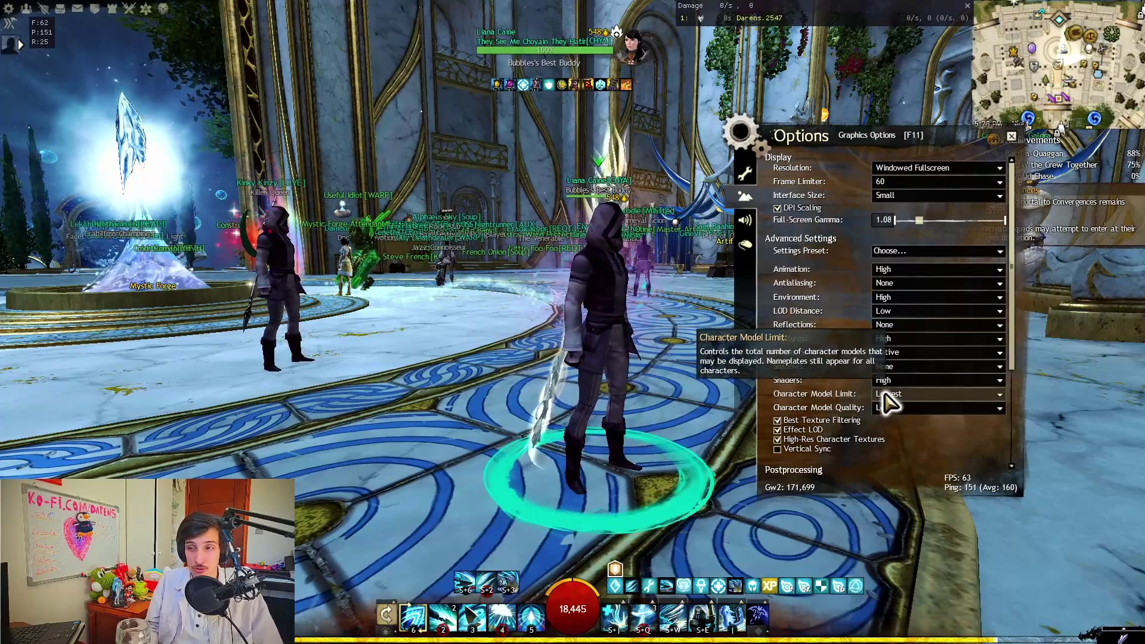
- Check the Character Model Limit setting, clear the target, and walk through the hall to view the other players' models
click(885, 393)
click(567, 386)
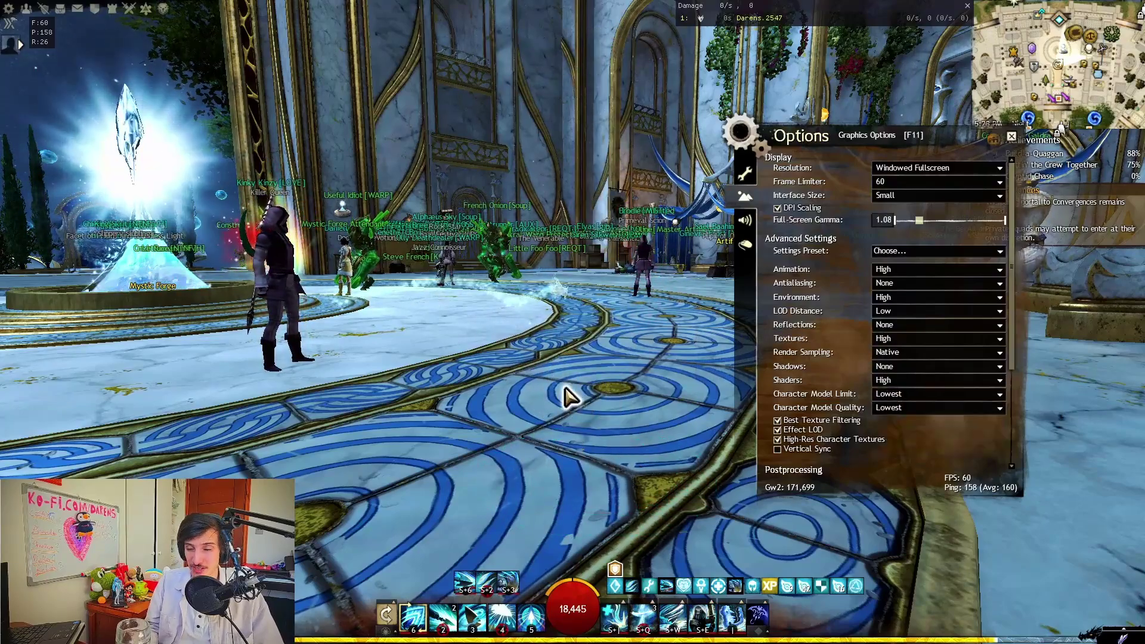
key(w)
key(d)
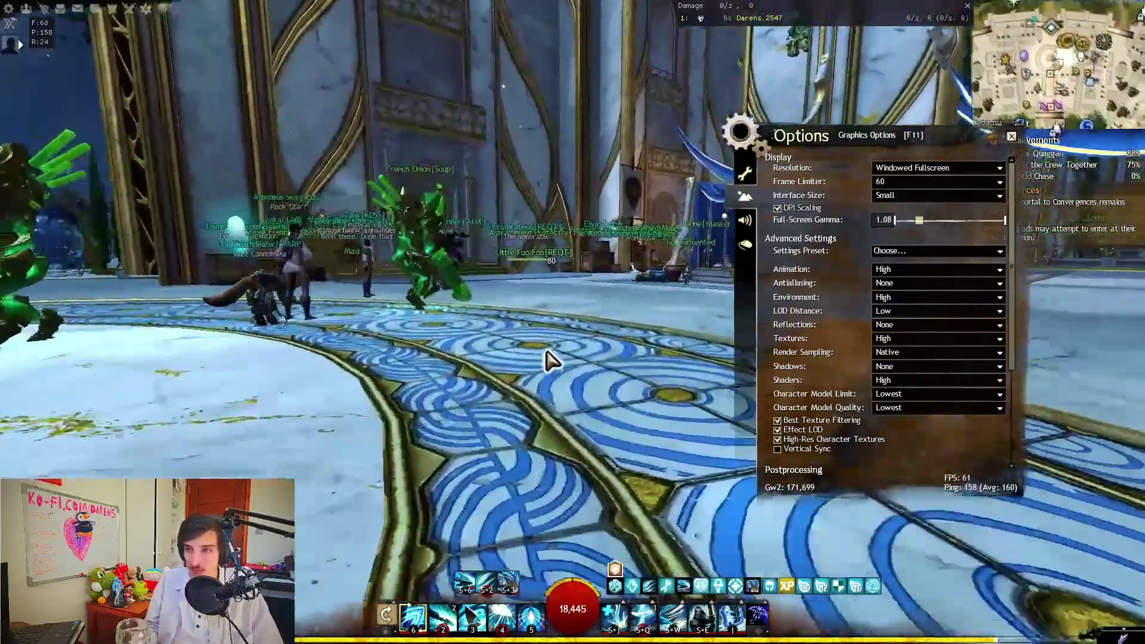
key(w)
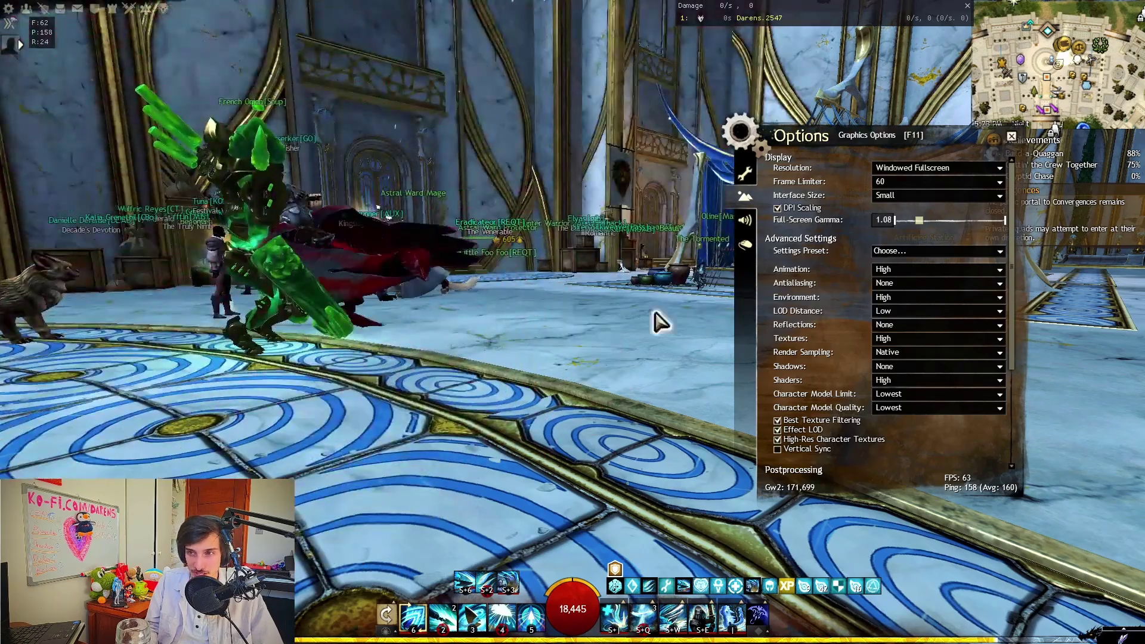
- Try Character Model Limit at Low and face the Mystic Forge to compare the player models displayed
click(924, 394)
click(915, 423)
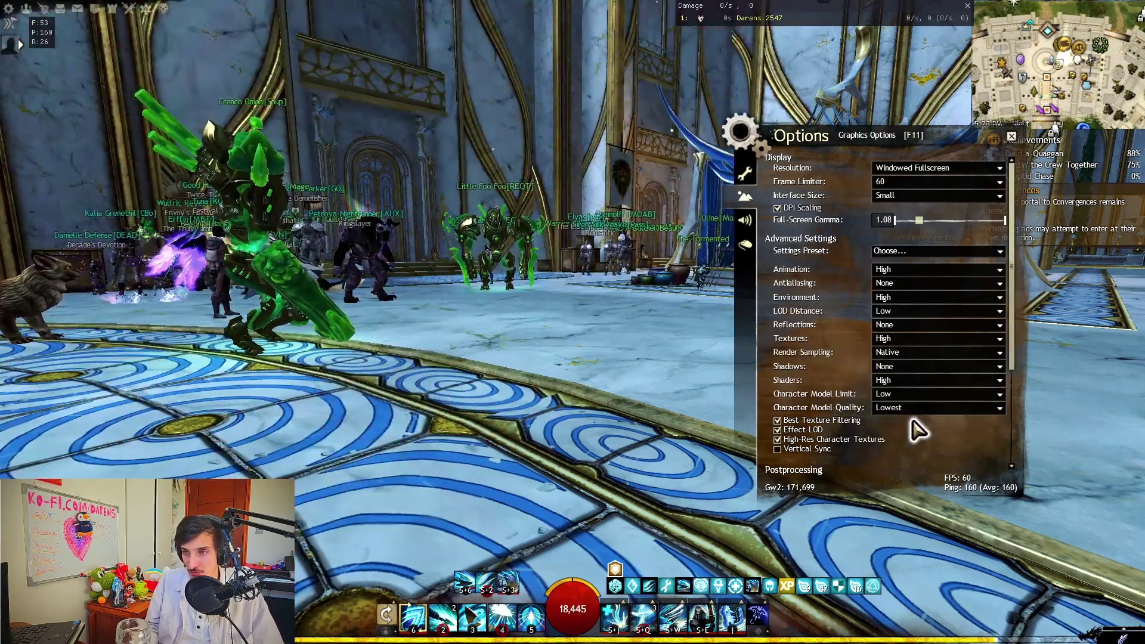
scroll(615, 269, down, 5)
drag(596, 288, 442, 287)
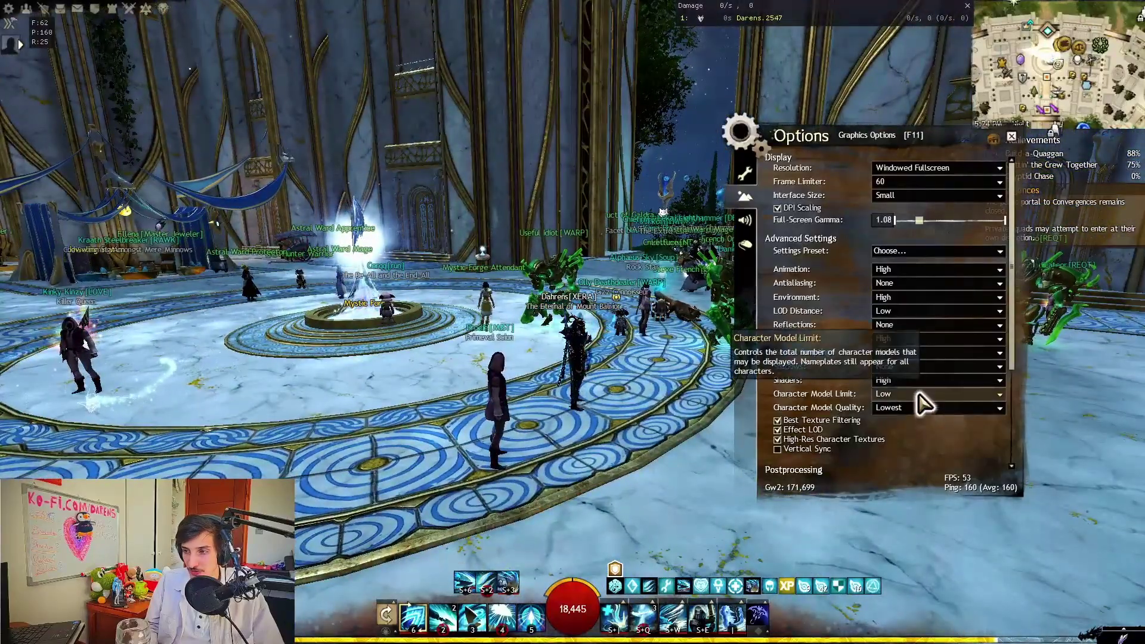
- Return Character Model Limit to Lowest and try Character Model Quality at Low
click(924, 408)
click(888, 407)
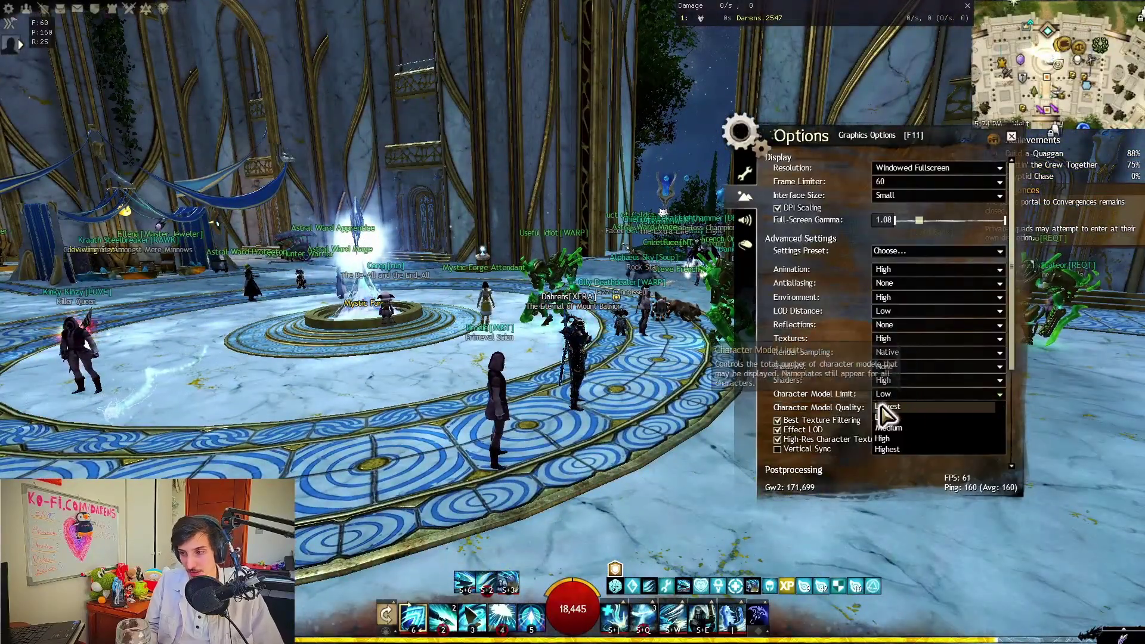
click(907, 409)
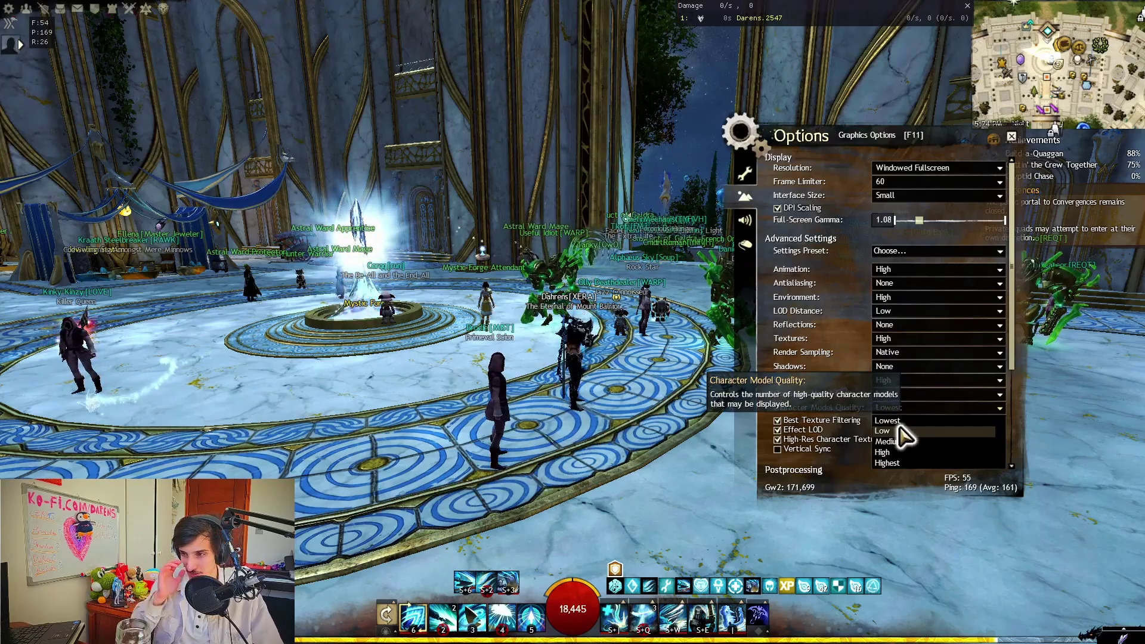
click(898, 431)
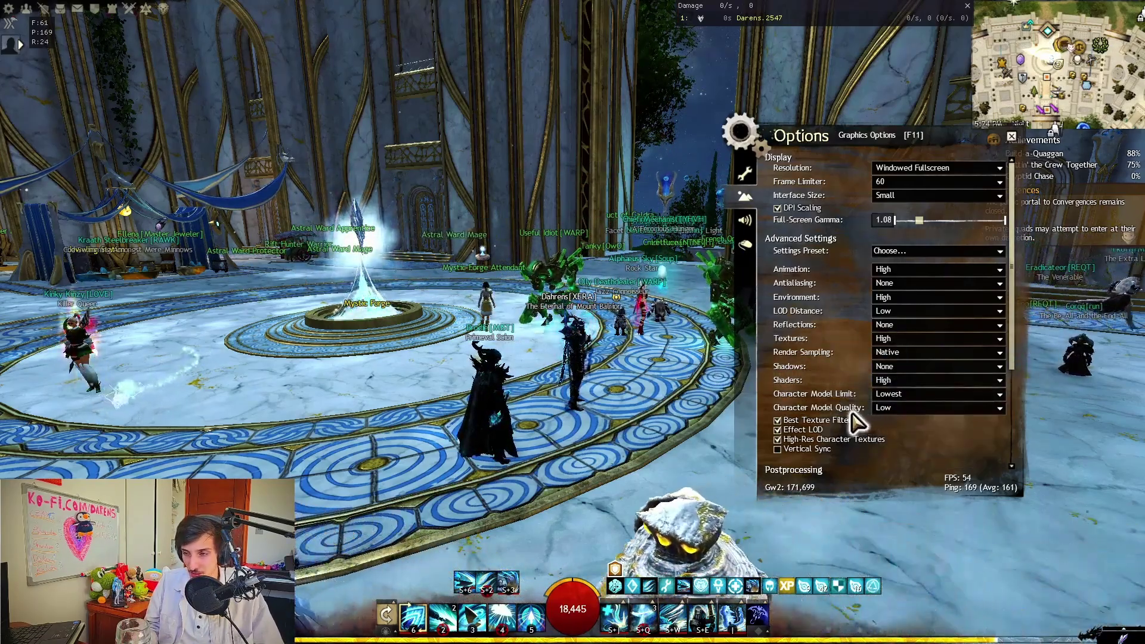
- Walk around the Mystic Forge, target another player's character near the crafting stalls, and examine the surrounding player models
drag(530, 382, 453, 381)
key(w)
drag(550, 302, 558, 304)
key(w)
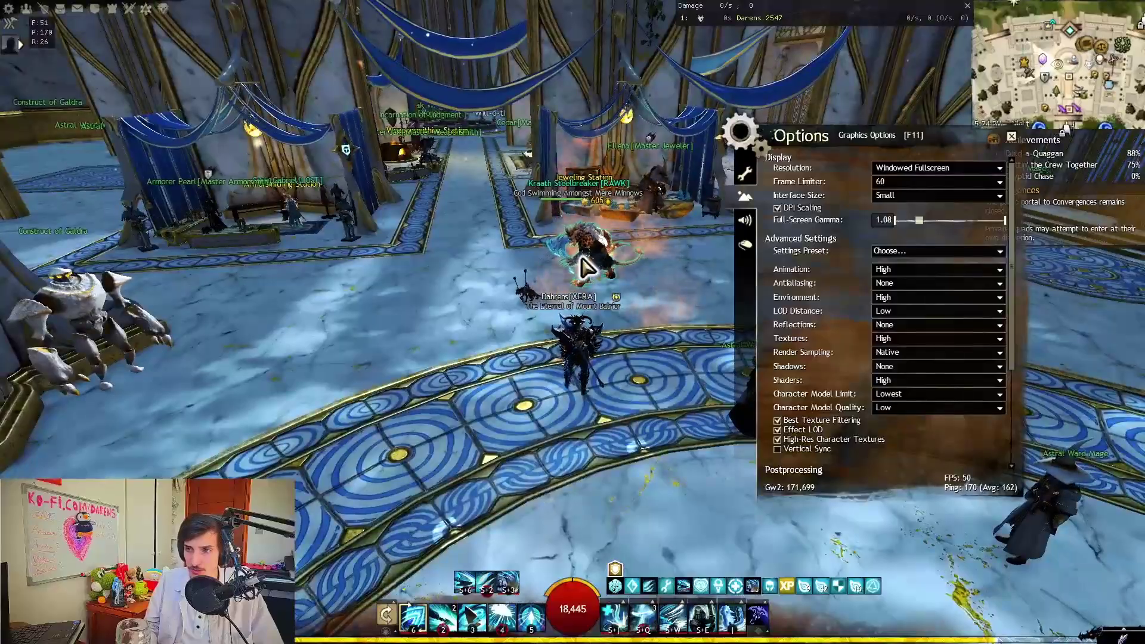
click(585, 262)
drag(408, 298, 597, 301)
key(w)
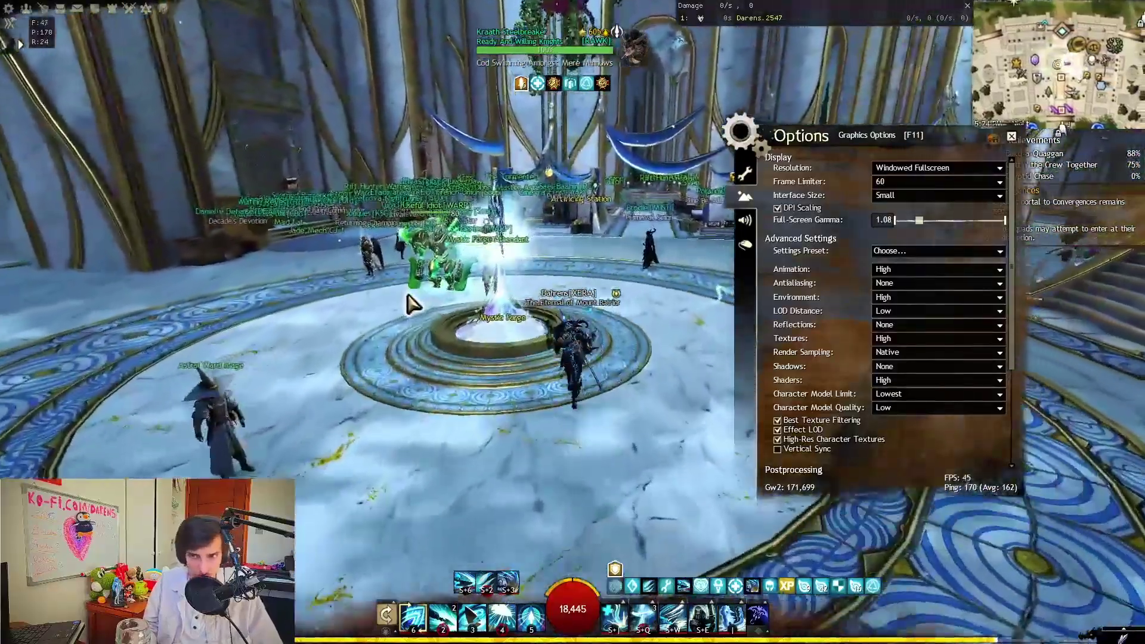
drag(412, 304, 548, 307)
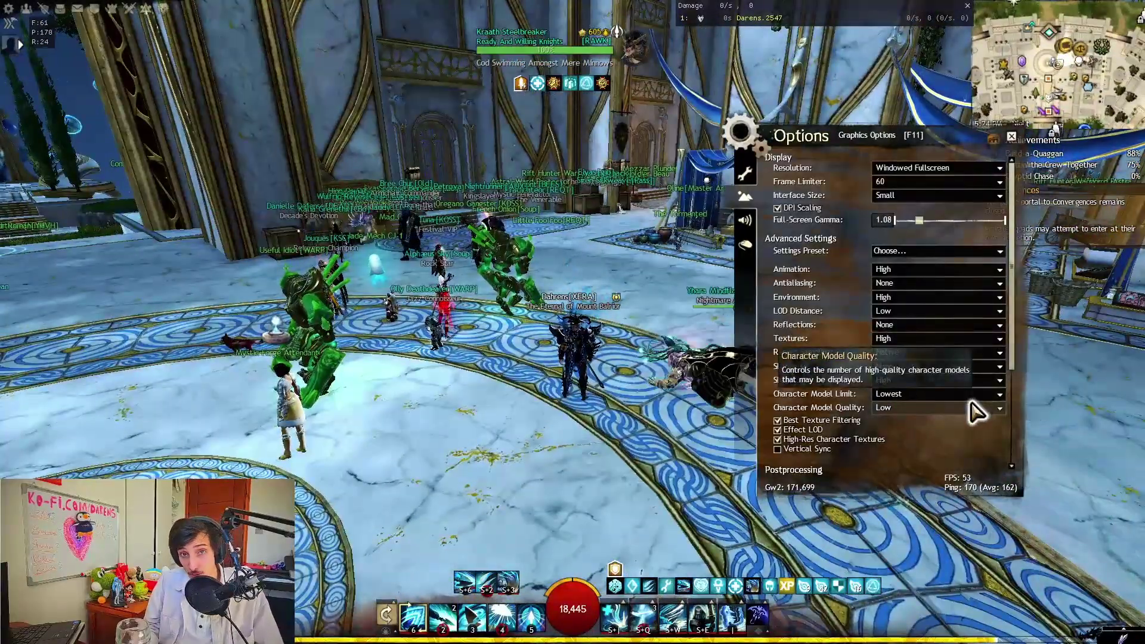
- Return Character Model Quality to Lowest, and switch High-Res Character Textures off and back on
click(974, 408)
click(902, 421)
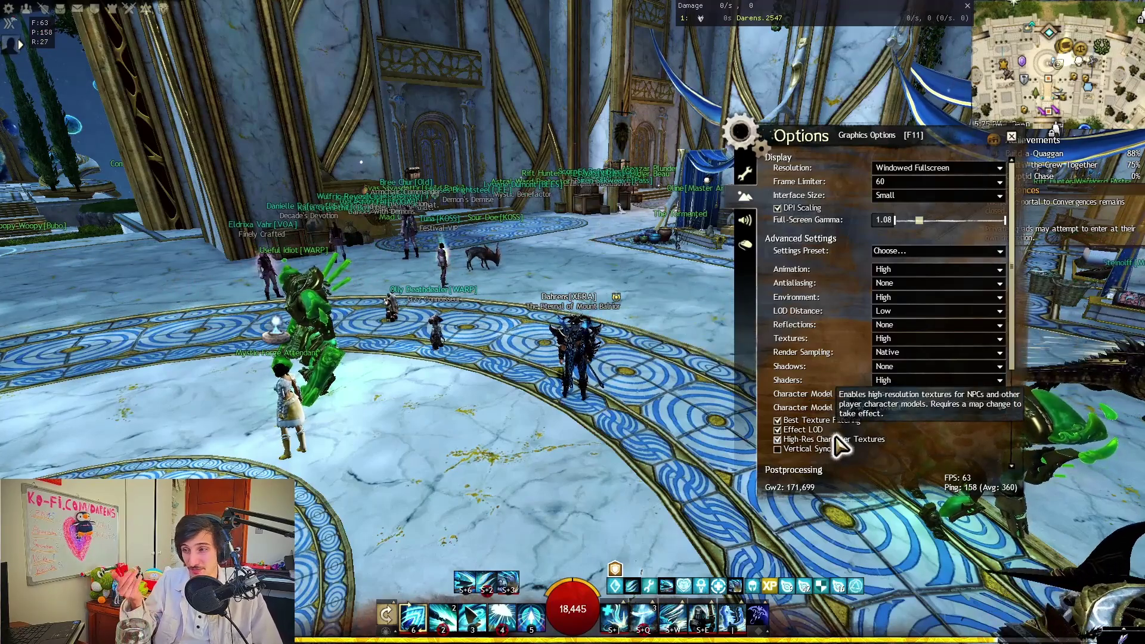
click(836, 437)
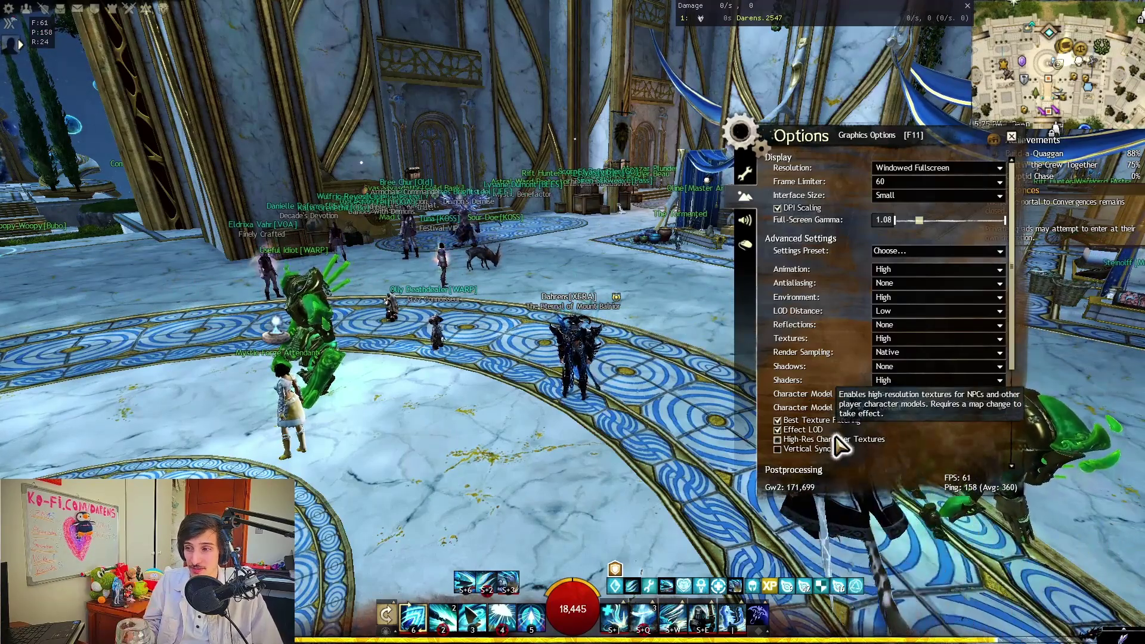
click(777, 440)
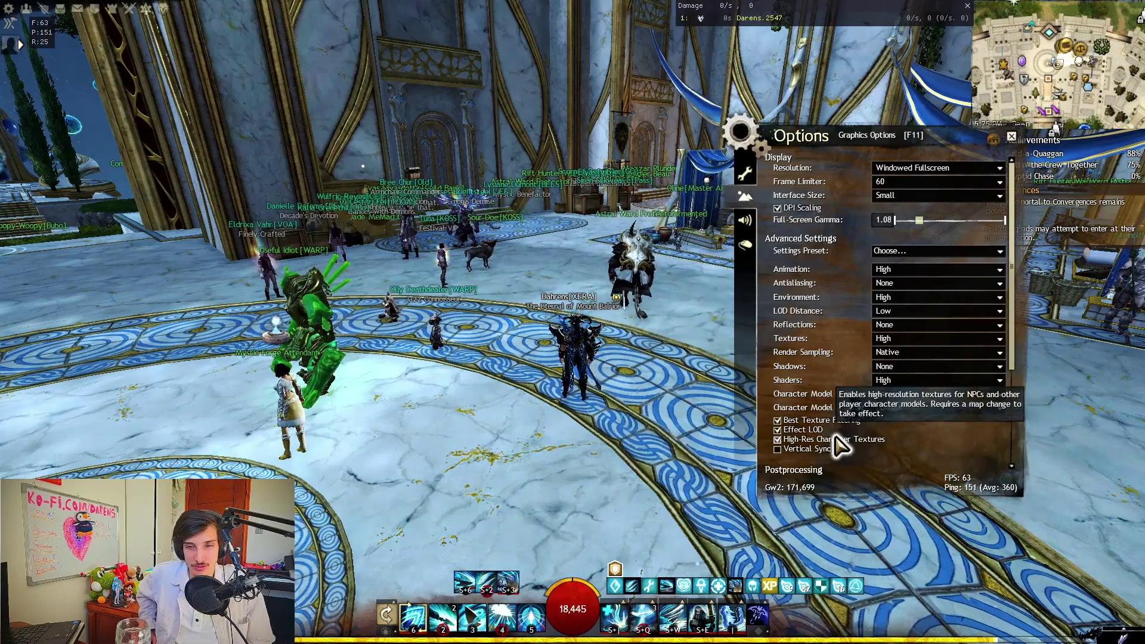
- Disable Depth Blur, Light Adaptation and Ambient Occlusion in the Postprocessing settings
scroll(838, 441, down, 10)
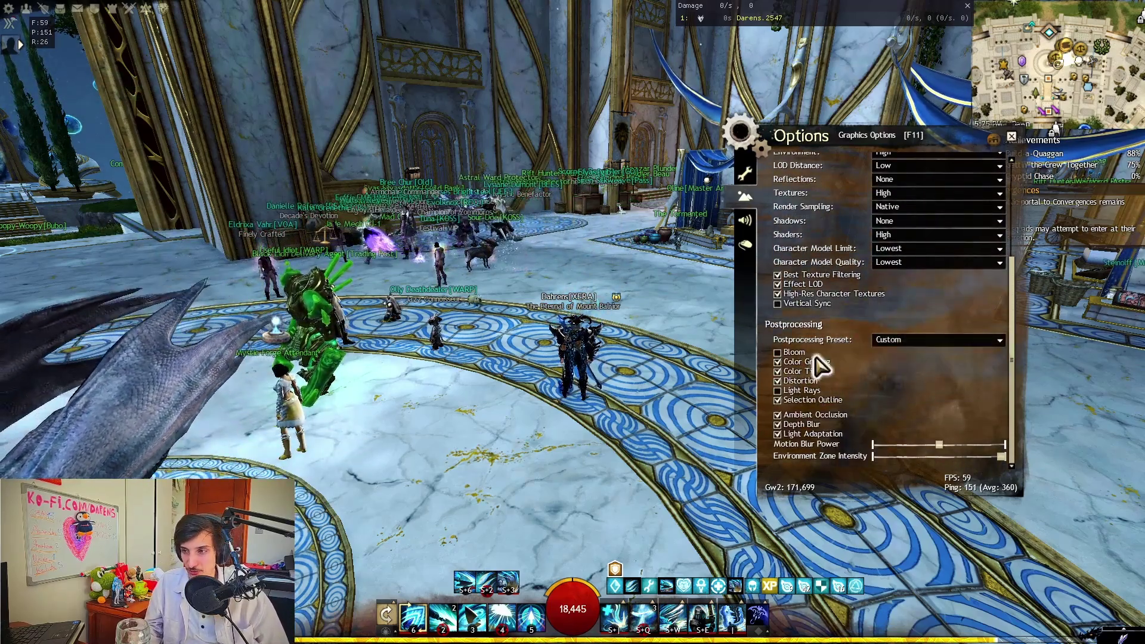
click(812, 423)
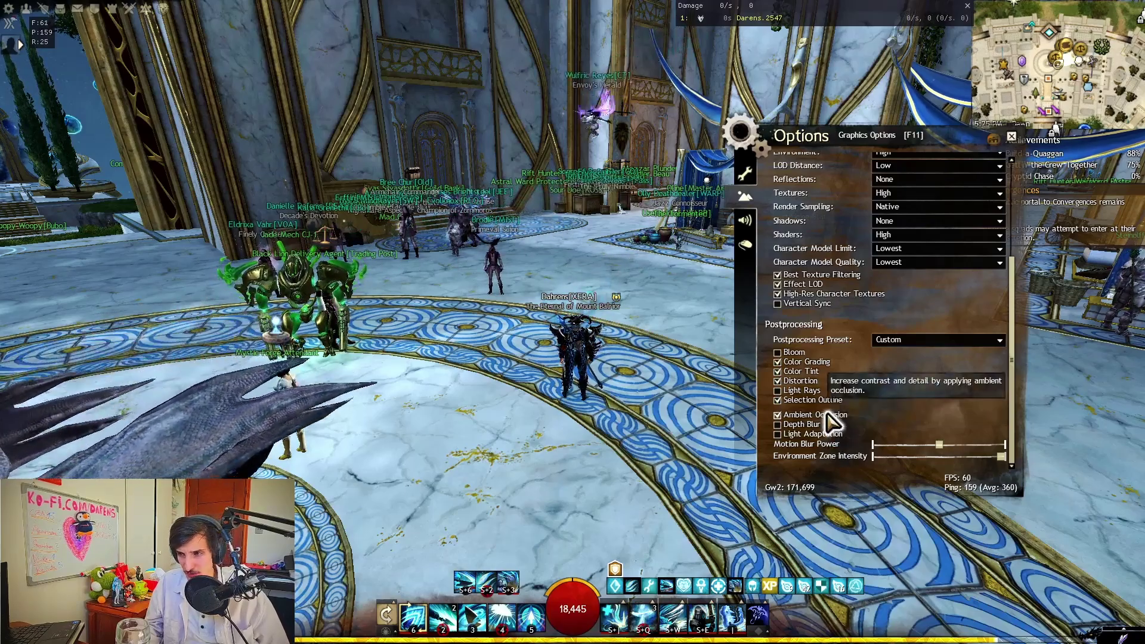
click(831, 421)
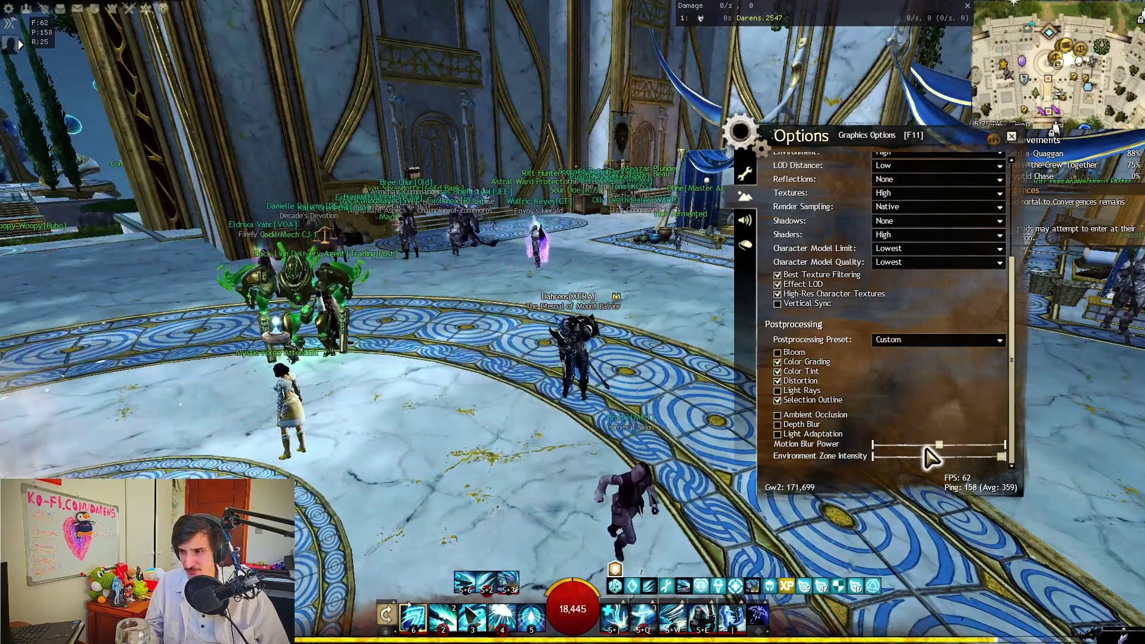
- Open the General Options at the Groups section and set Hide Ally Visual Effects to Hide All
scroll(763, 346, up, 5)
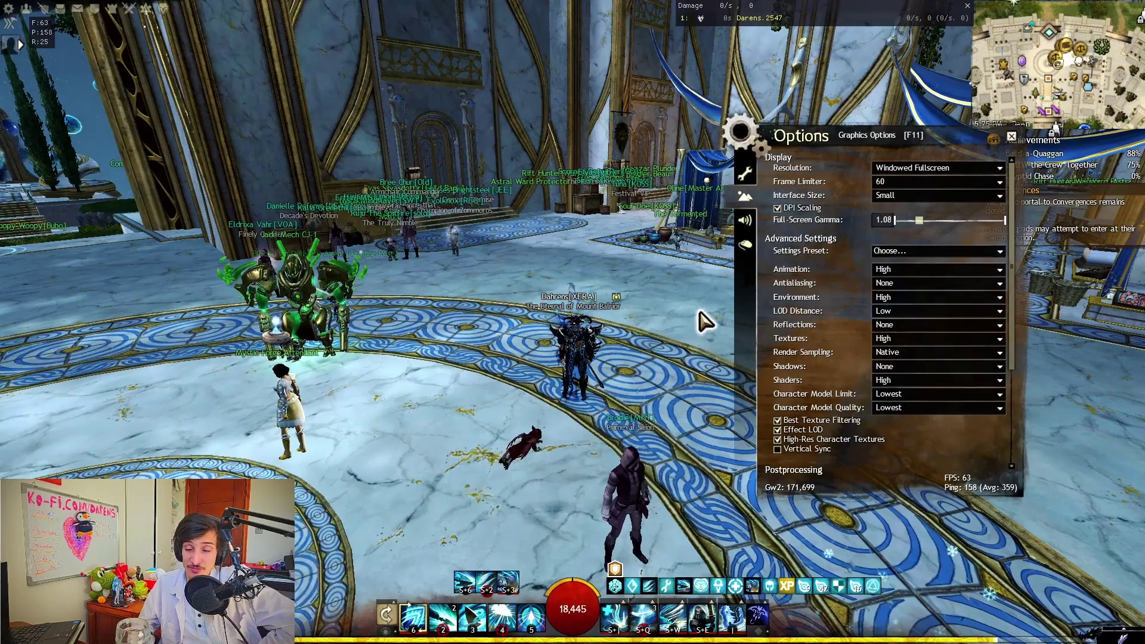
click(745, 174)
scroll(850, 238, down, 2)
scroll(841, 220, up, 2)
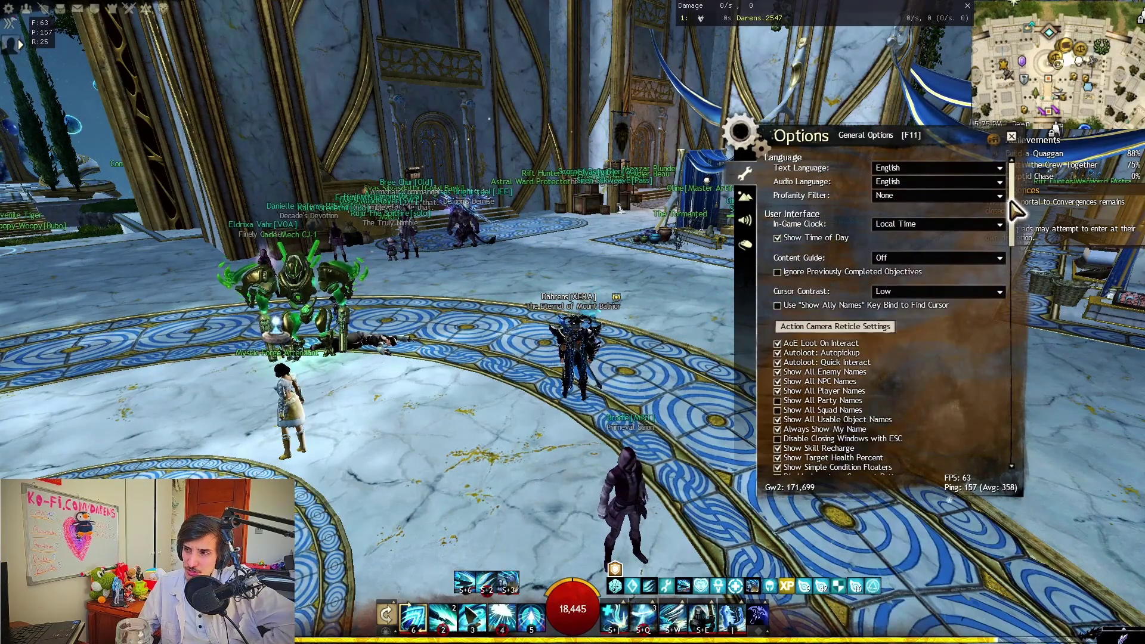
drag(1012, 203, 978, 451)
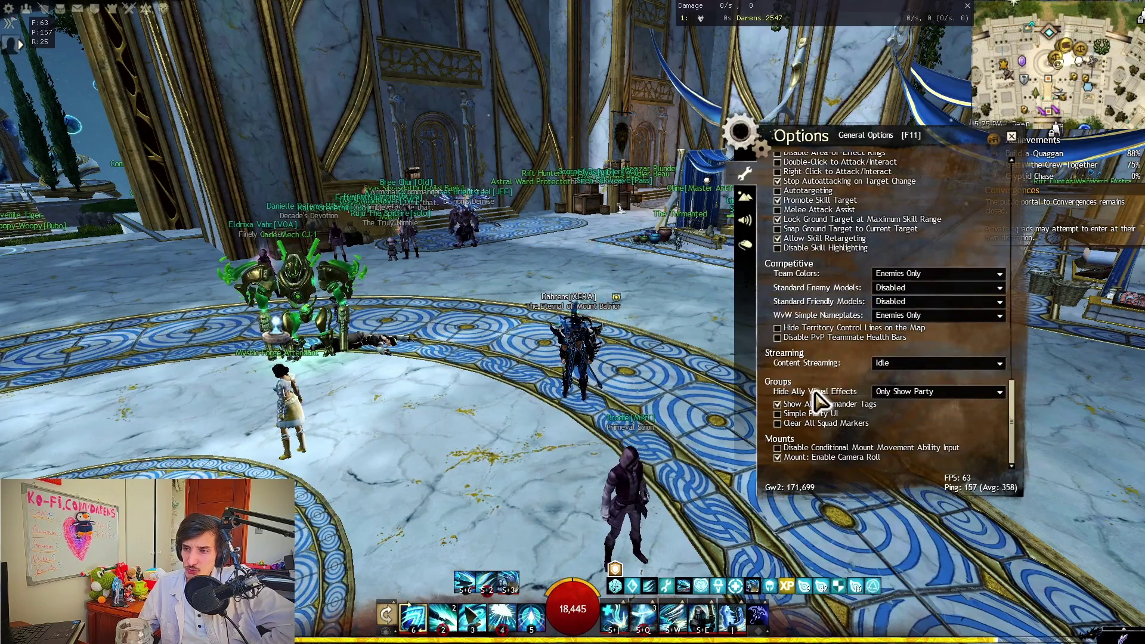
click(886, 393)
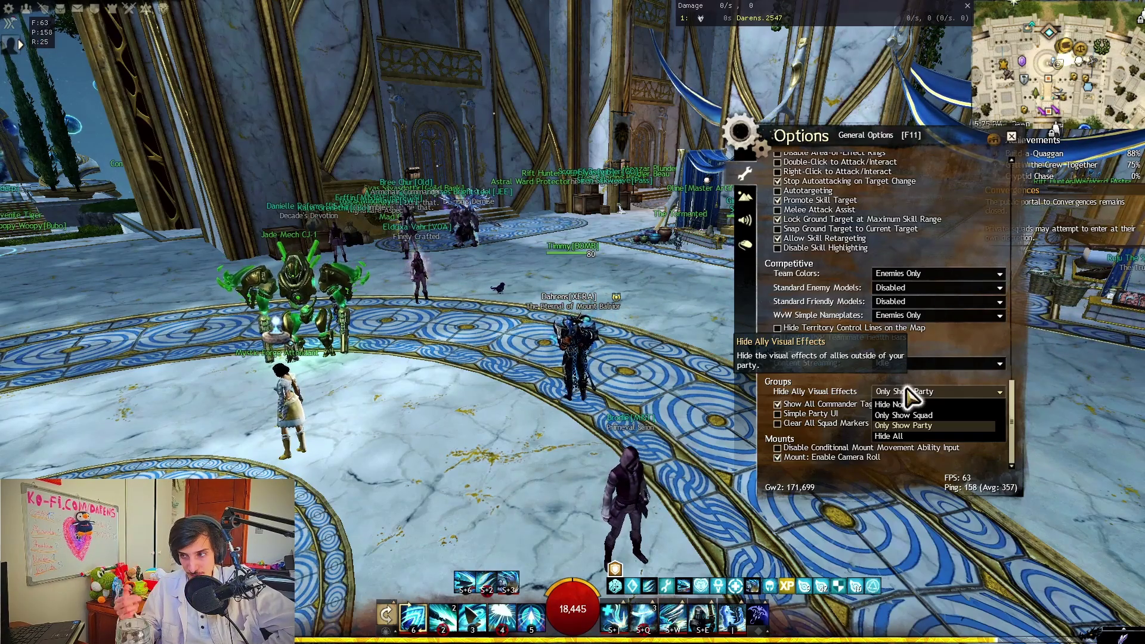
click(889, 436)
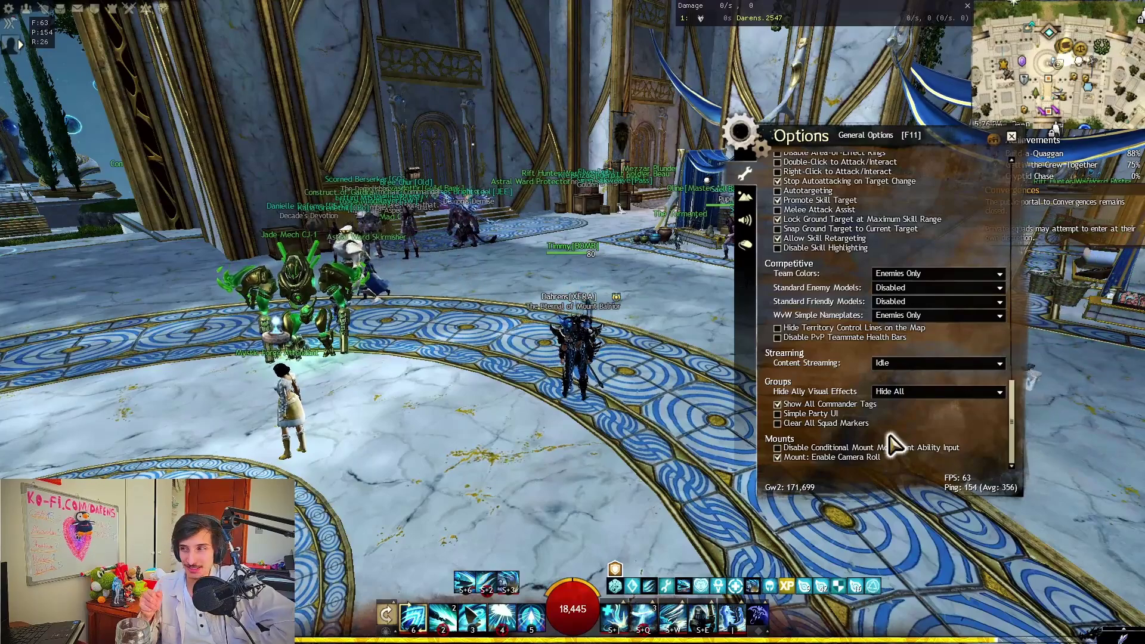
- Switch Hide Ally Visual Effects to Only Show Squad, back to Hide All, and again to Only Show Squad
click(942, 393)
click(944, 422)
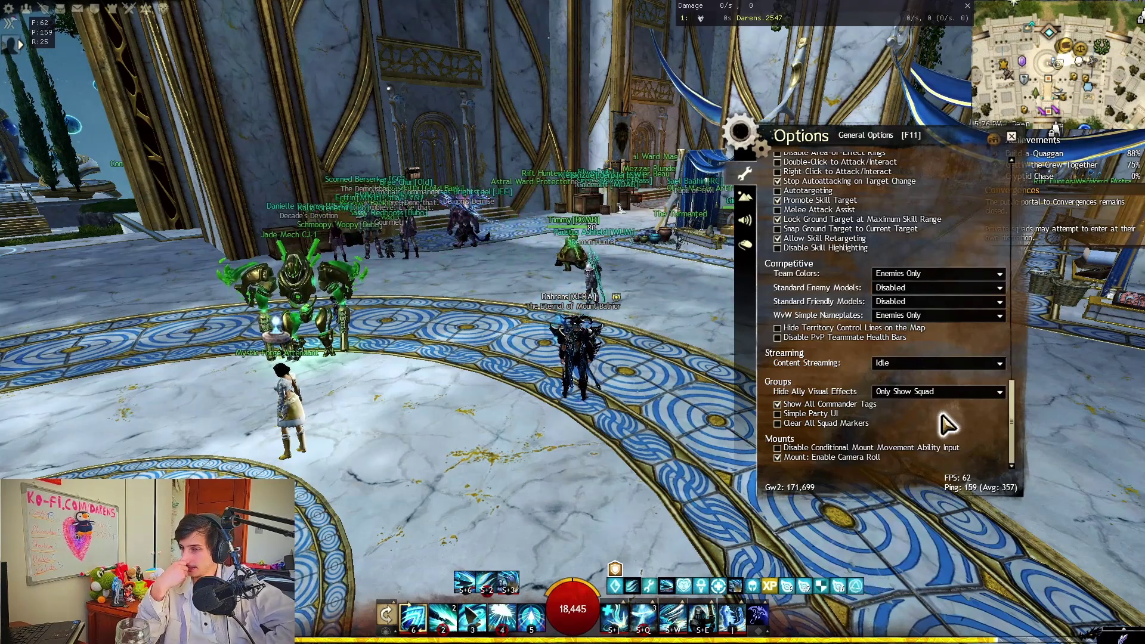
click(933, 391)
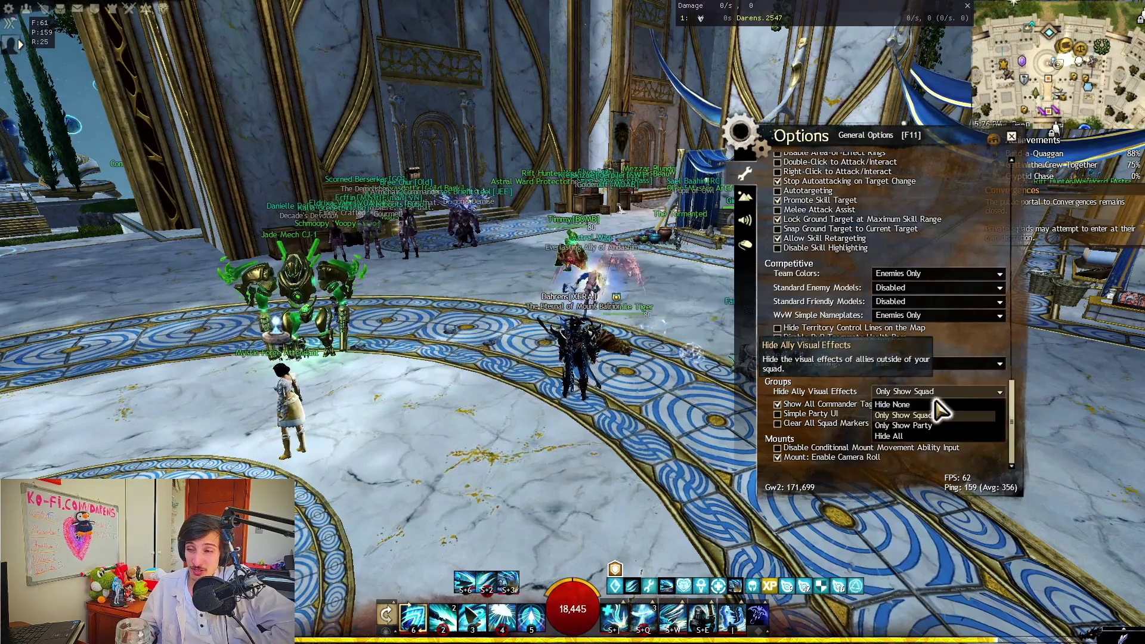
click(924, 437)
click(924, 394)
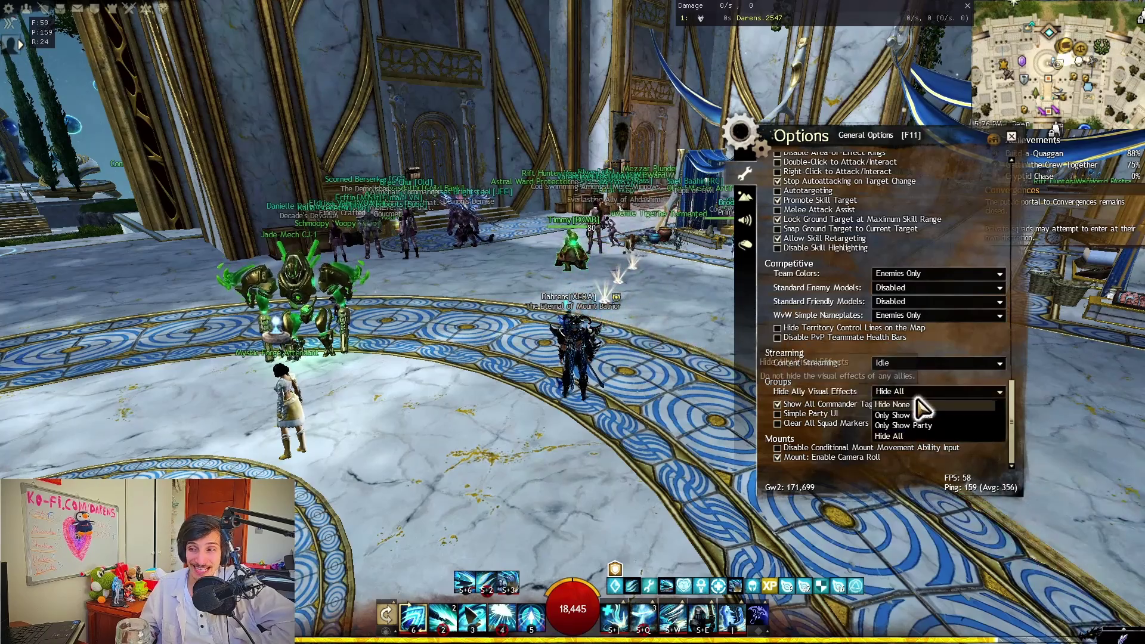
click(916, 415)
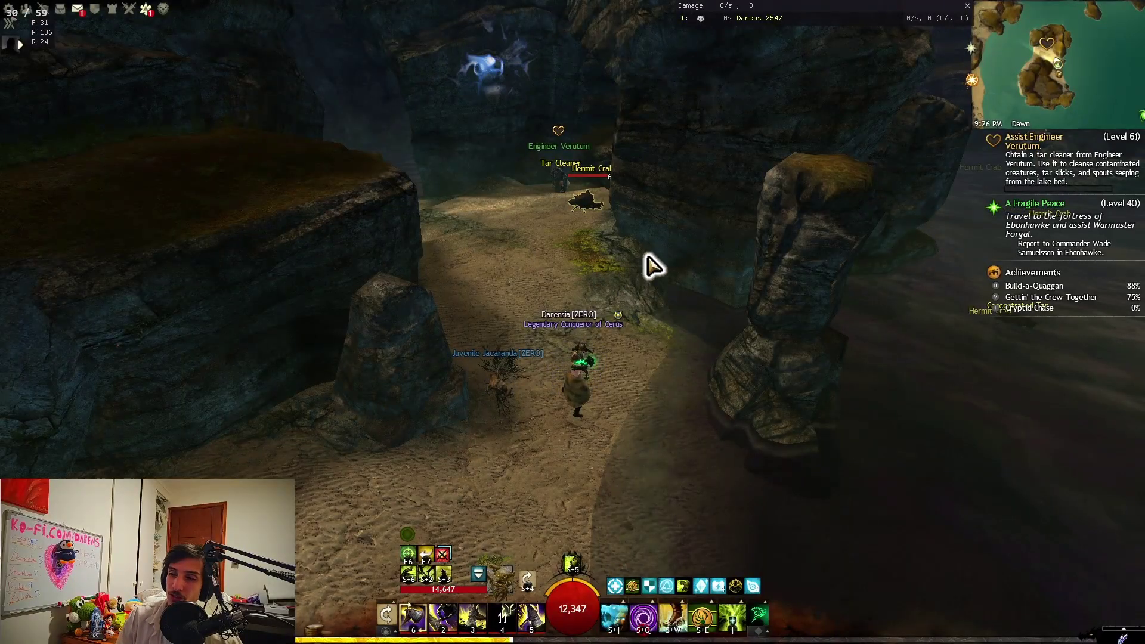
- Run forward along the sandy path, mount up and fly onto the grassy clifftop, and dismount there
key(w)
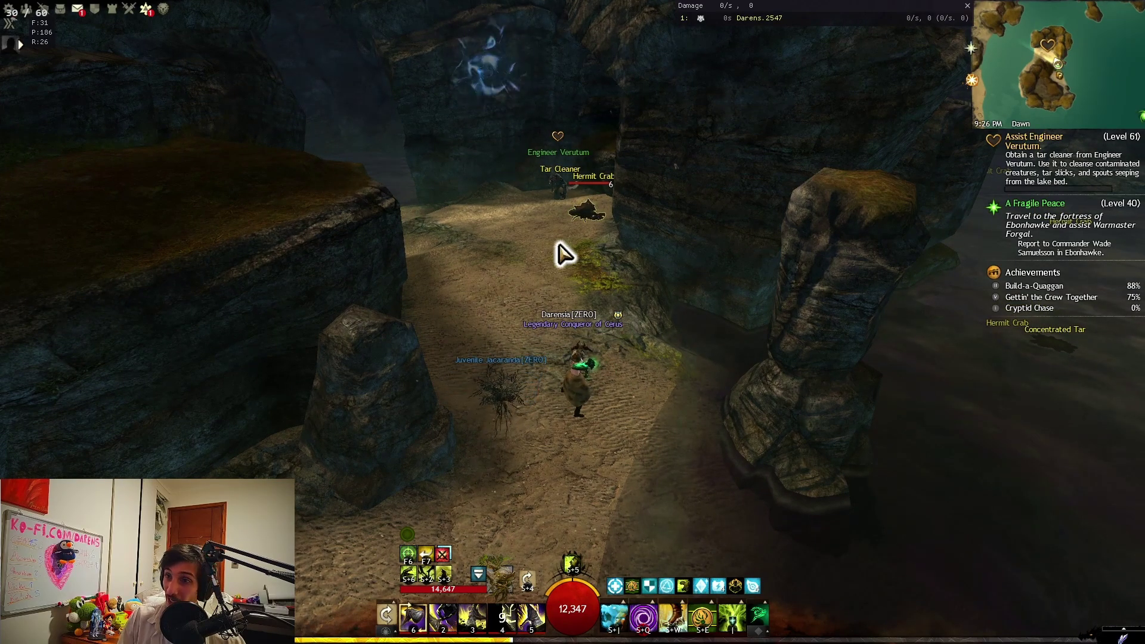
key(x)
key(space)
key(space)
key(w)
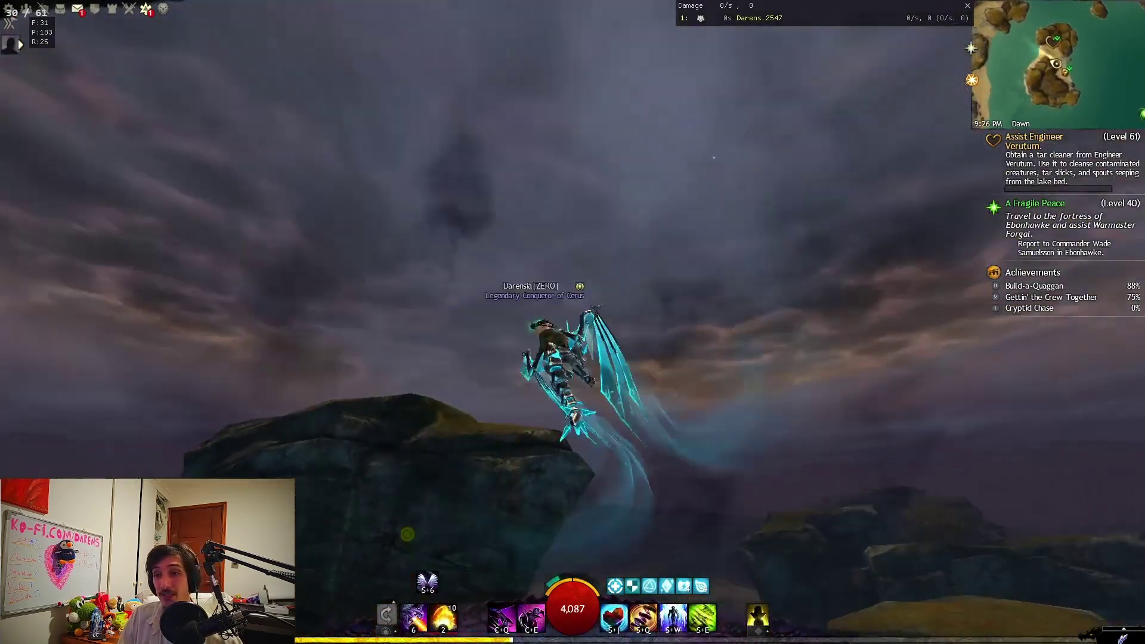
key(x)
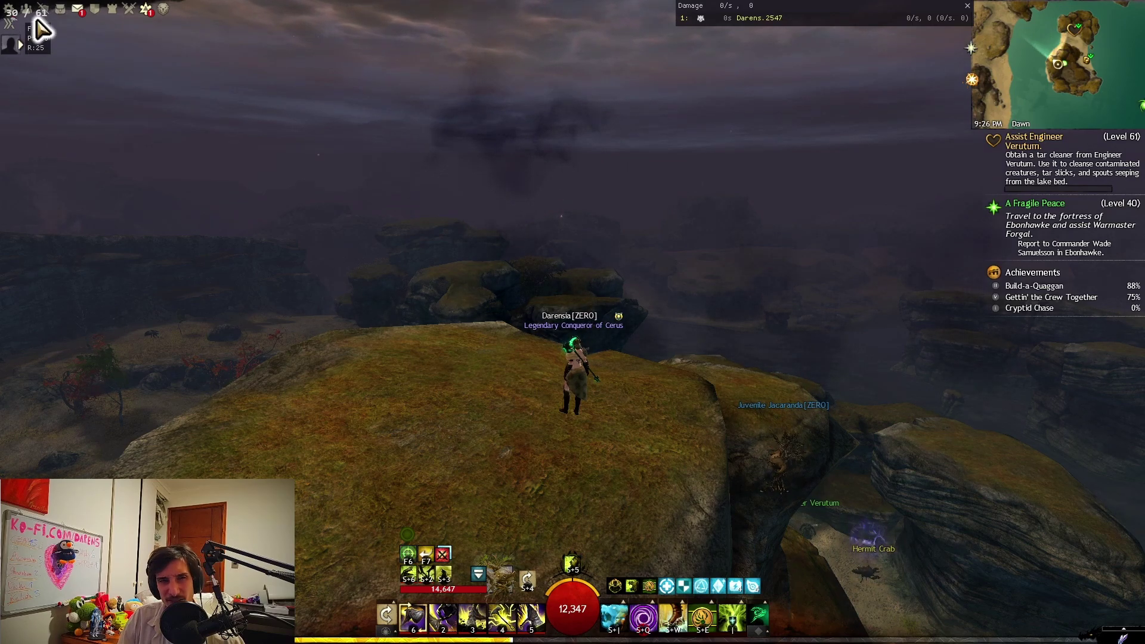
- Open the Graphics Options, check the Guild Wars 2 profile in Lossless Scaling, and return to the game
key(Escape)
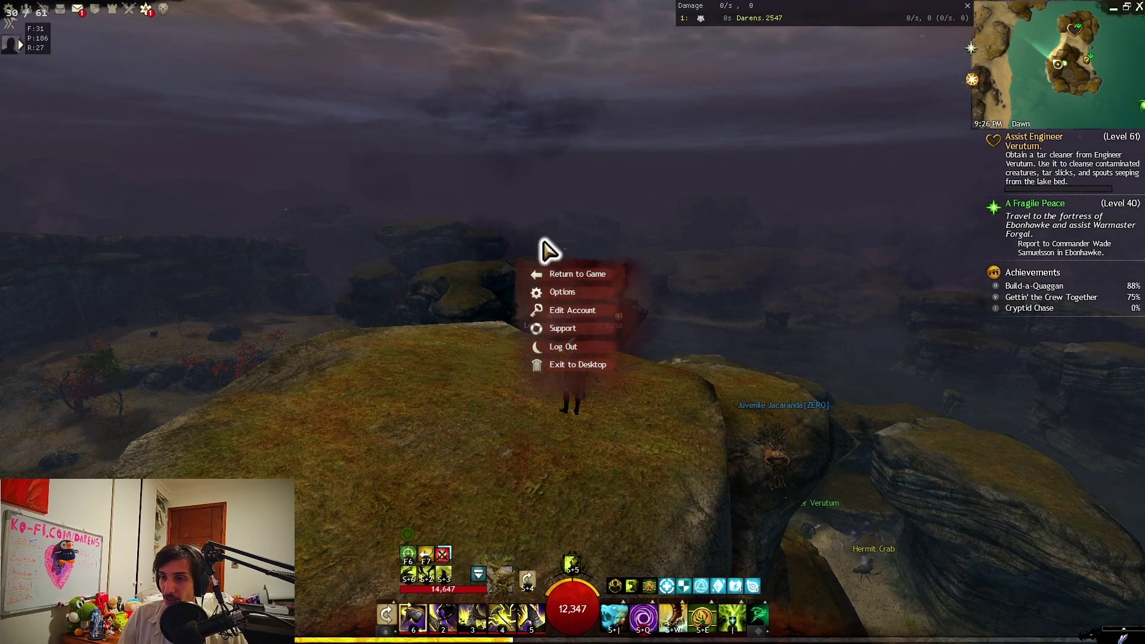
click(548, 293)
click(438, 205)
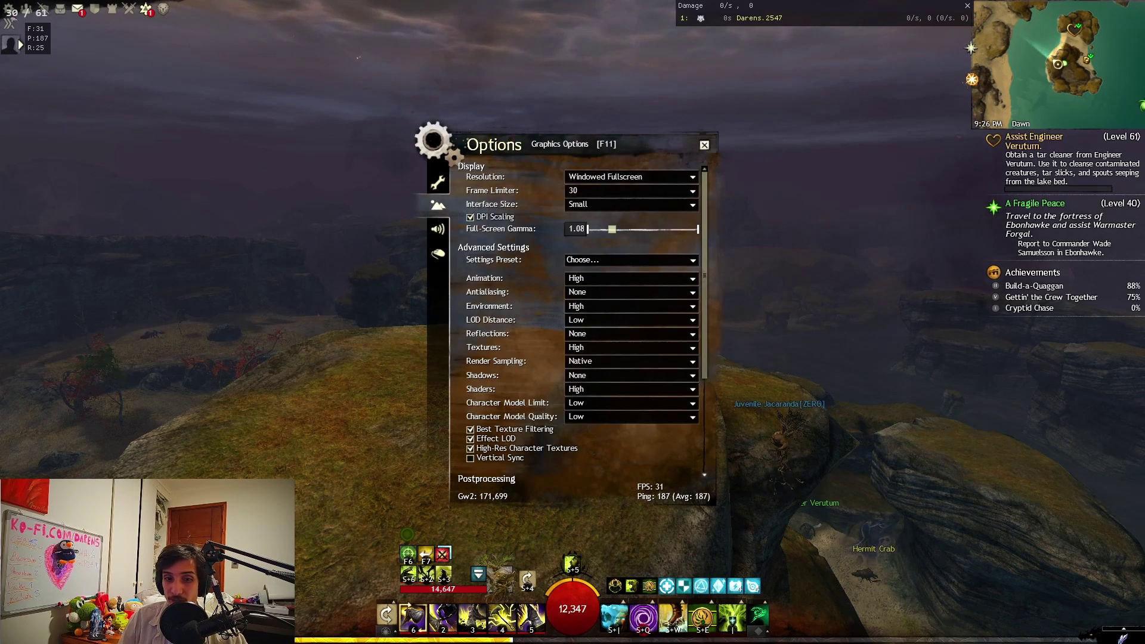
key(alt+Tab)
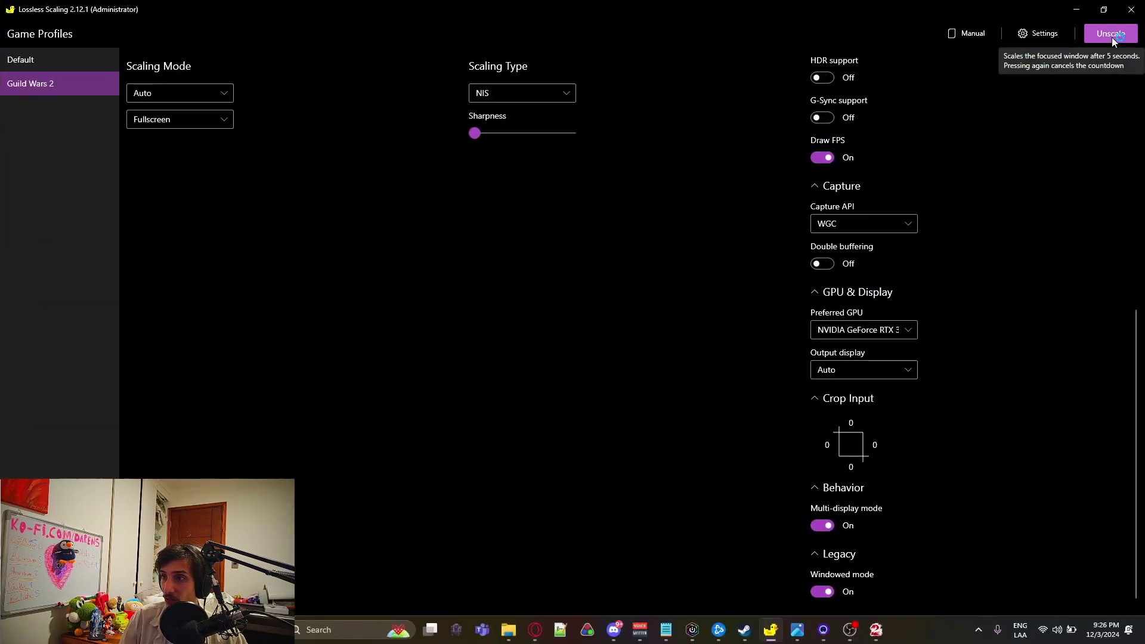
key(alt+Tab)
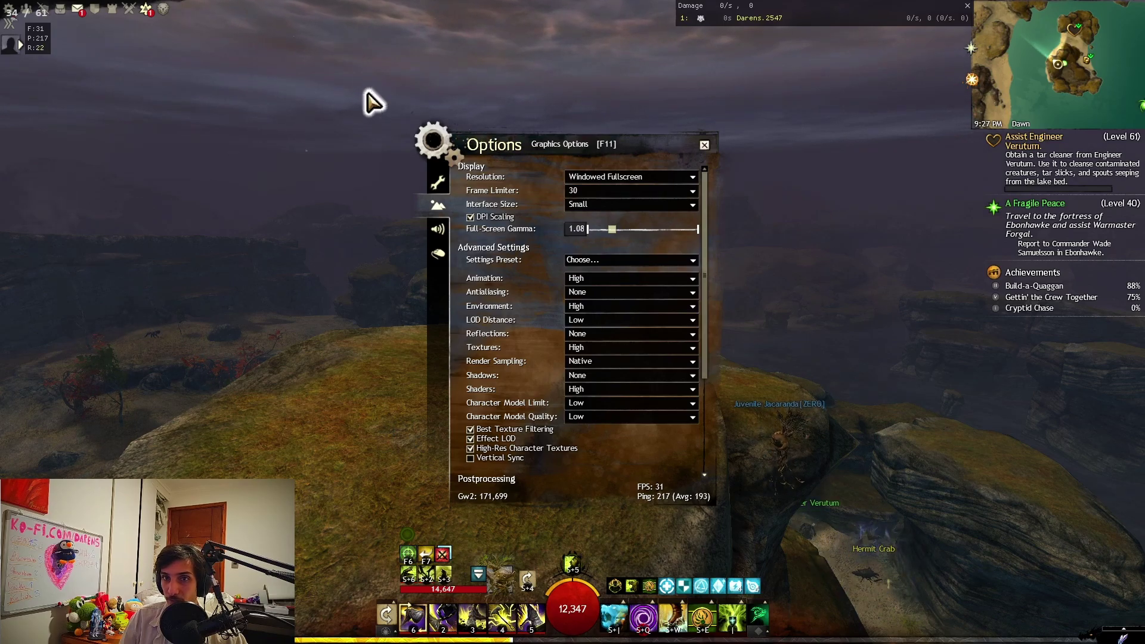
- Reopen the Graphics Options, examine the Character Model Limit and Quality settings, and close the options
key(Escape)
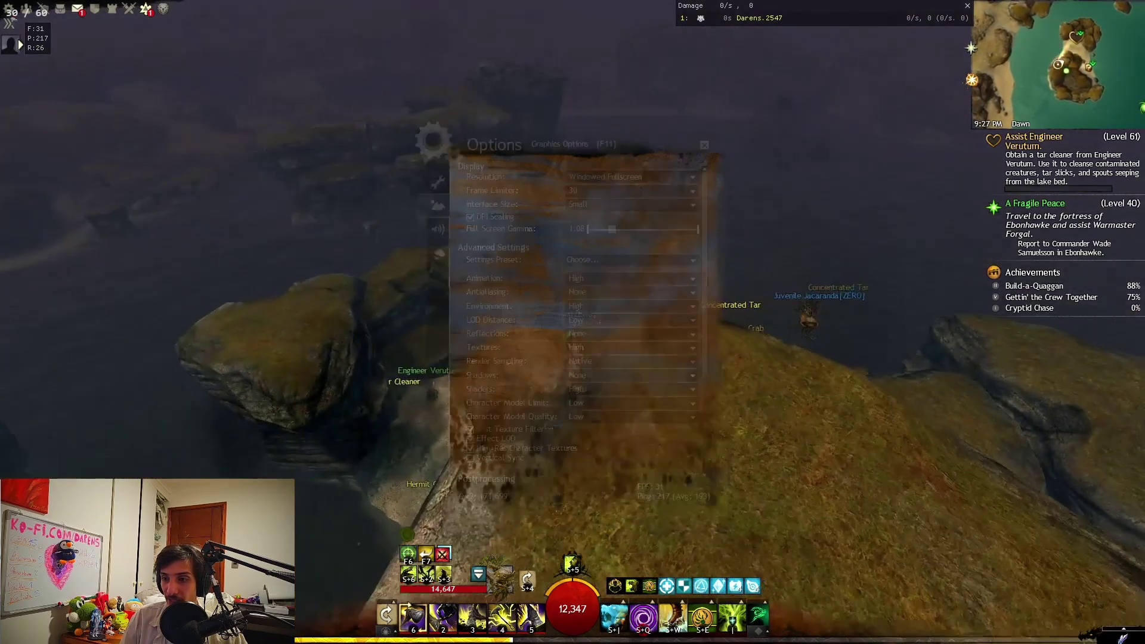
key(F11)
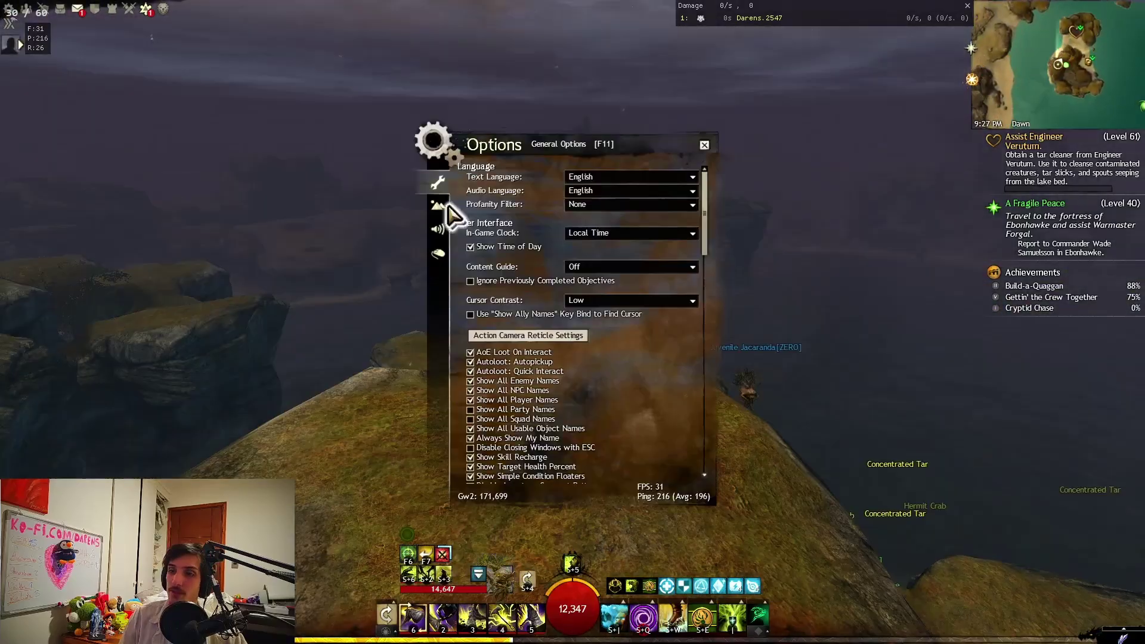
click(446, 203)
scroll(609, 358, down, 3)
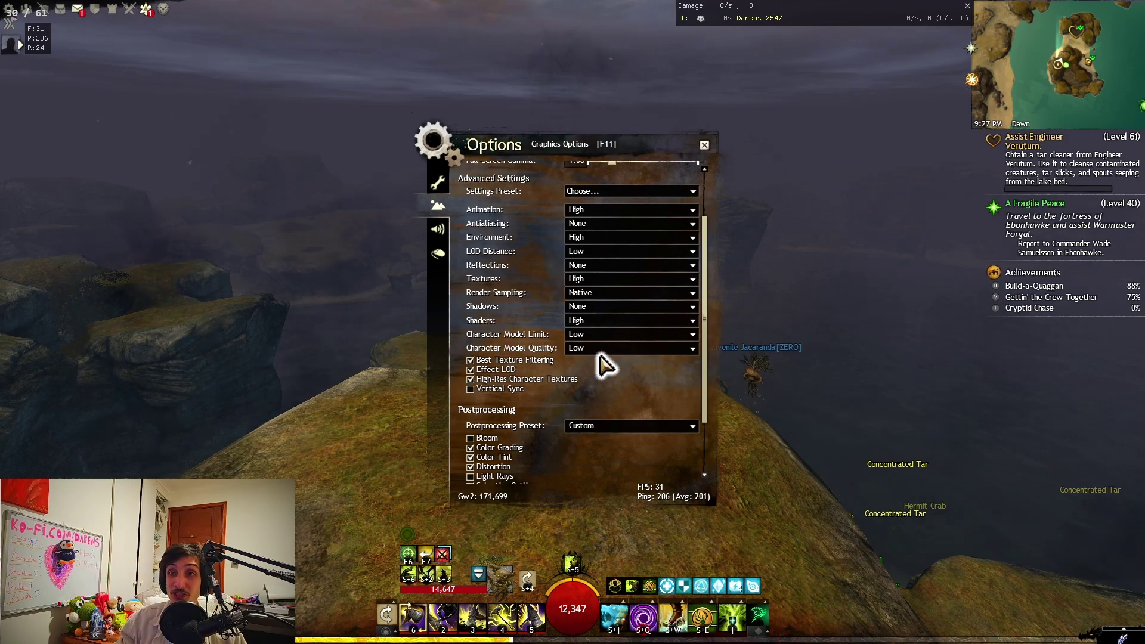
mouse_move(618, 334)
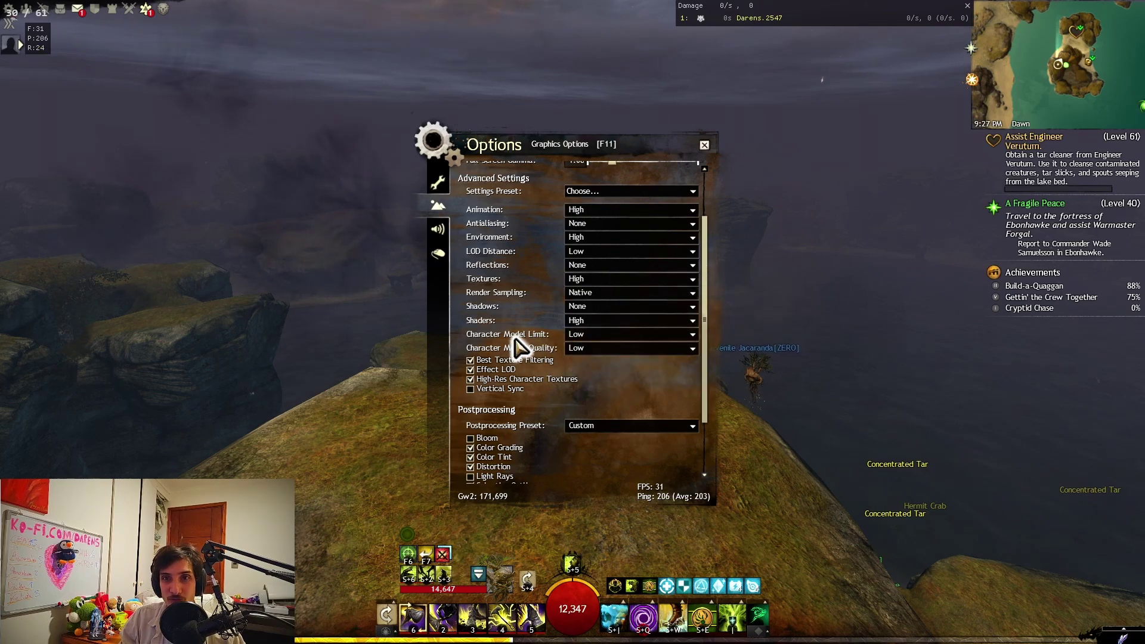
click(704, 144)
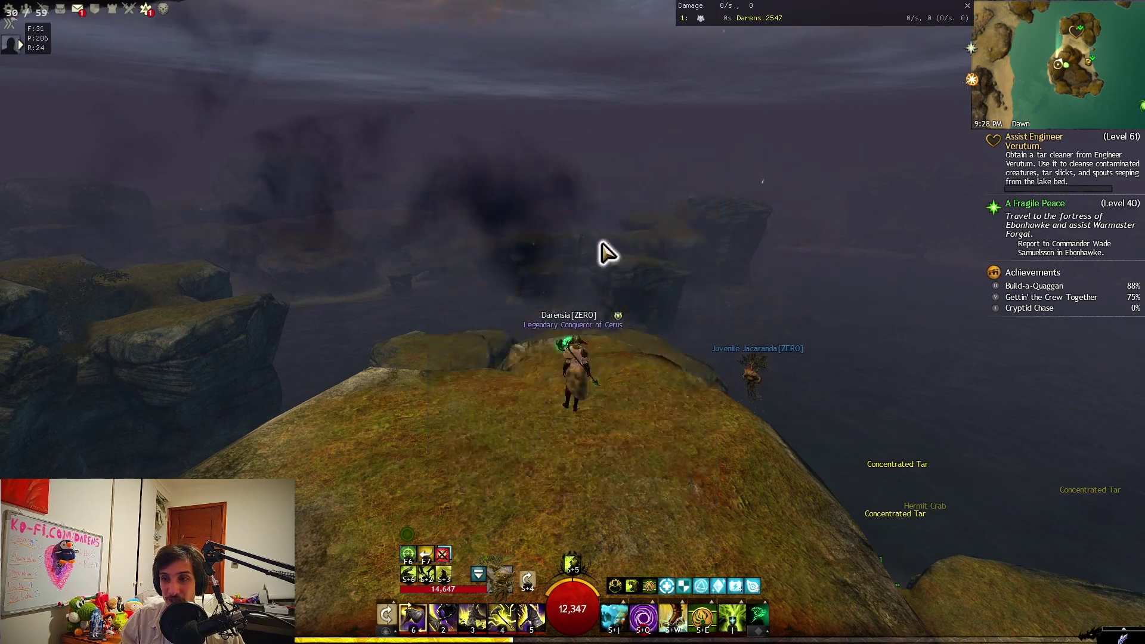
- Run off the grassy clifftop and leap across to the neighbouring grassy rock above Engineer Verutum
key(w)
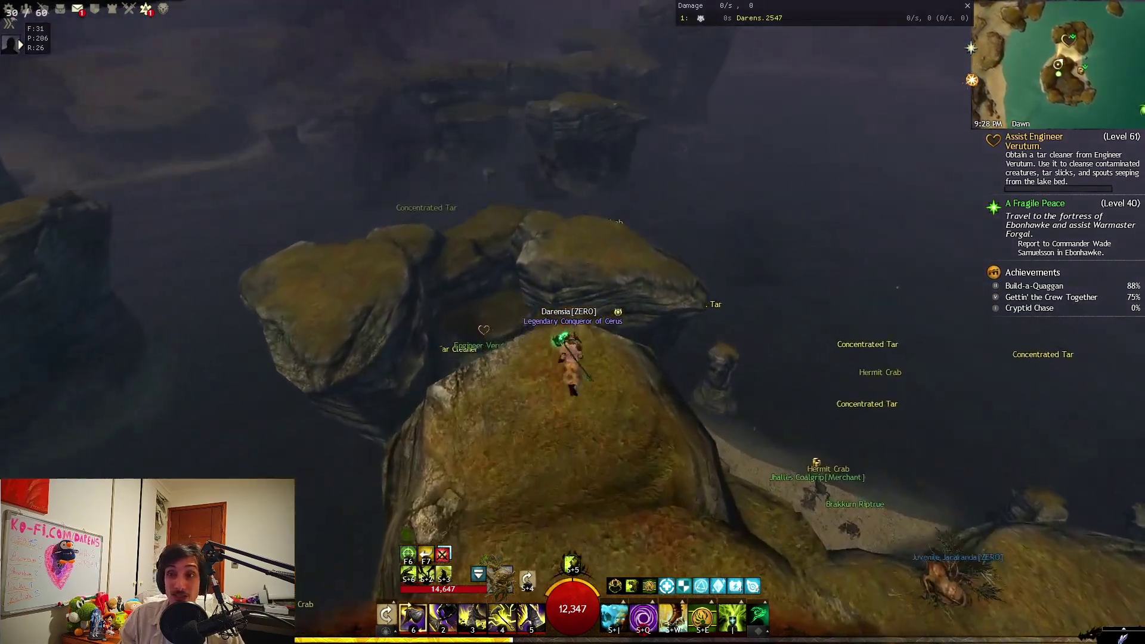
key(2)
key(space)
key(w)
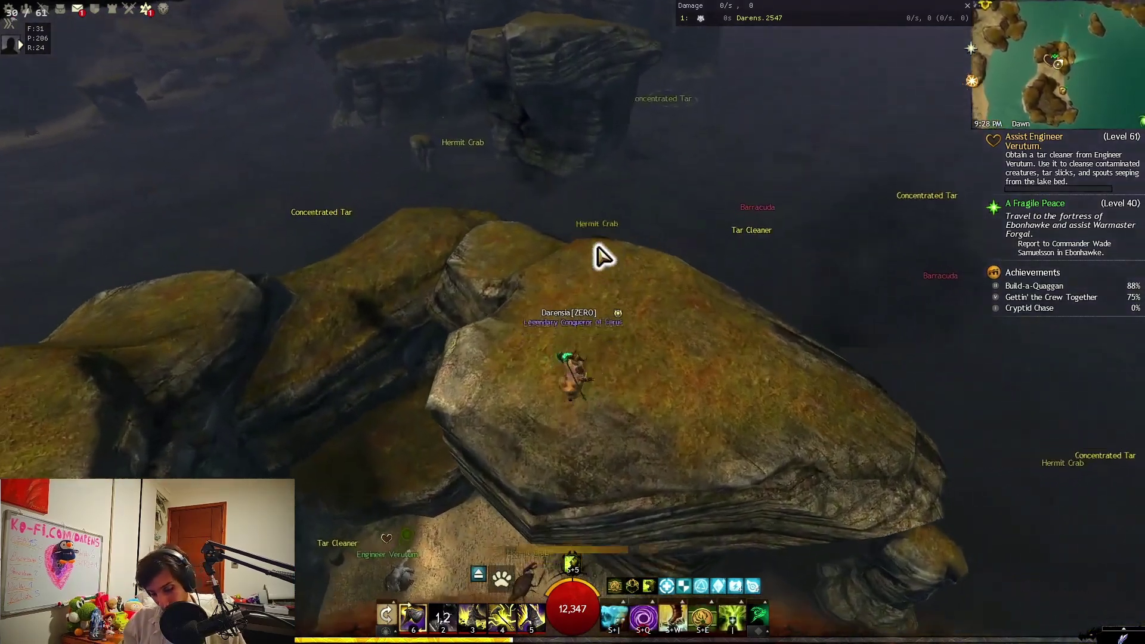
- Open the inventory and use the travel item in its top row to teleport to the Tower Courtyard
key(y)
key(y)
key(i)
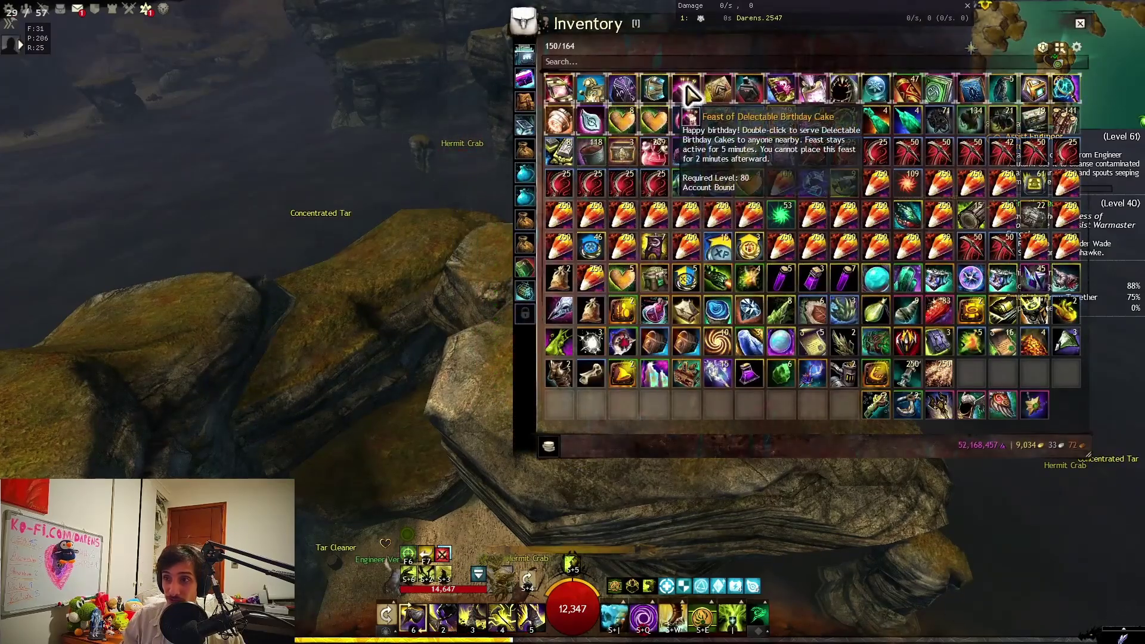
double_click(723, 97)
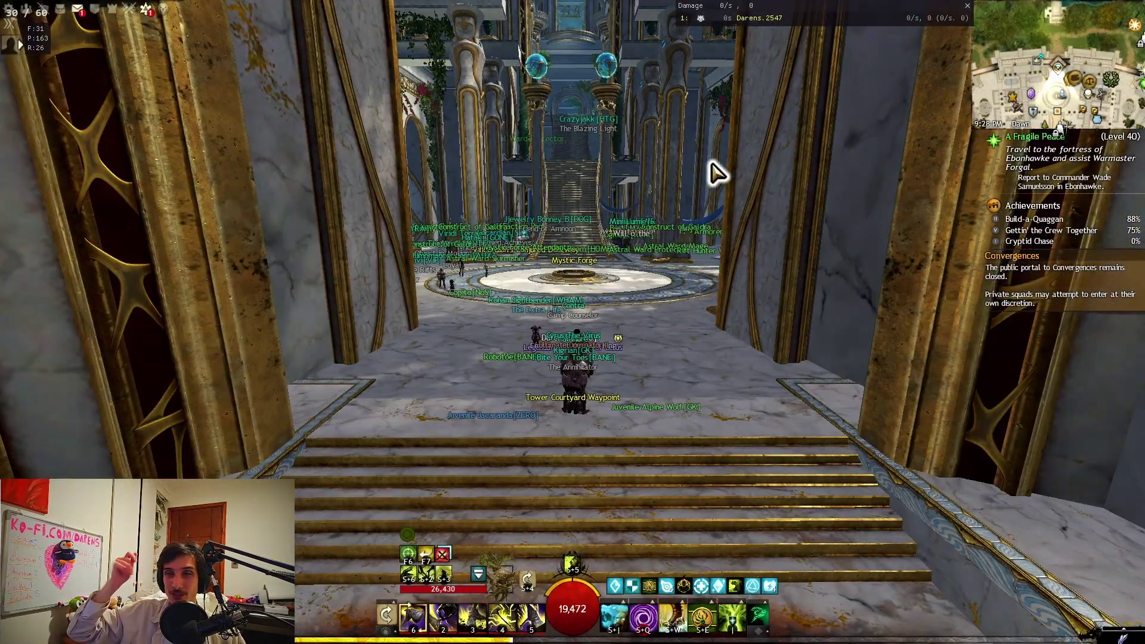
- Run through the tower entrance towards the Mystic Forge and circle around inside the doorway
key(w)
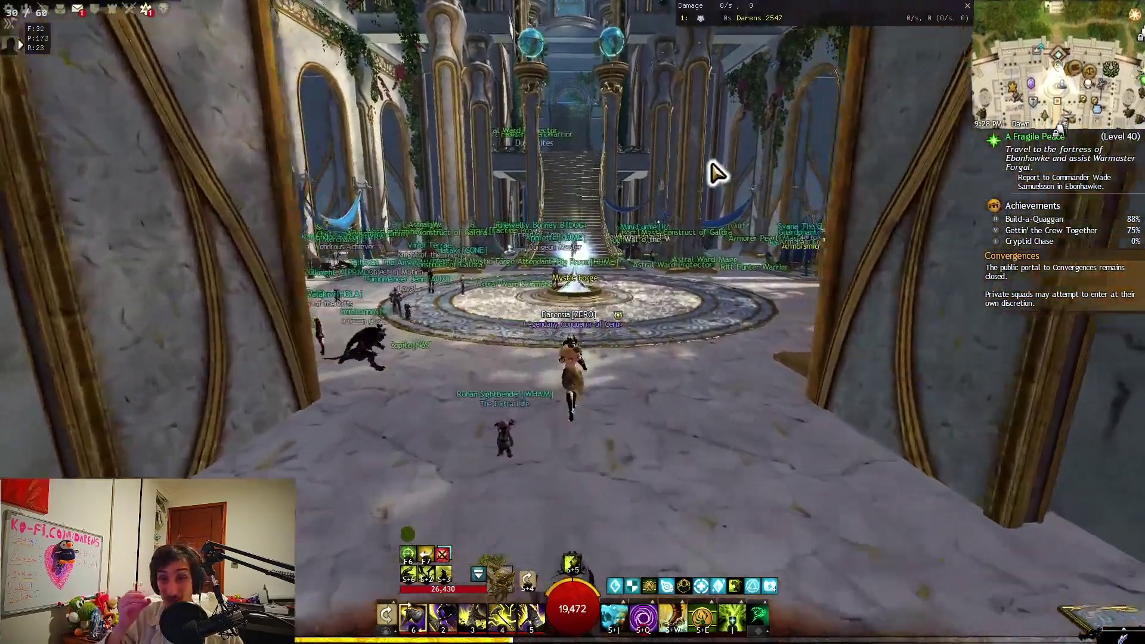
key(a)
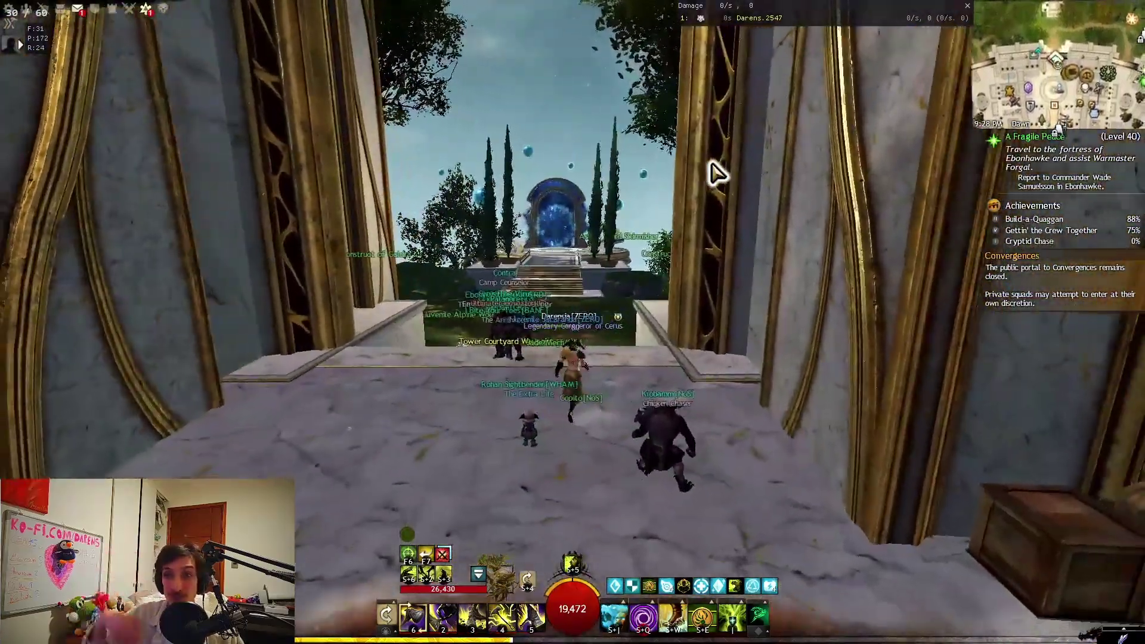
key(a)
- Switch to Lossless Scaling, maximize its window, and select NIS as the scaling type for Guild Wars 2
key(alt+Tab)
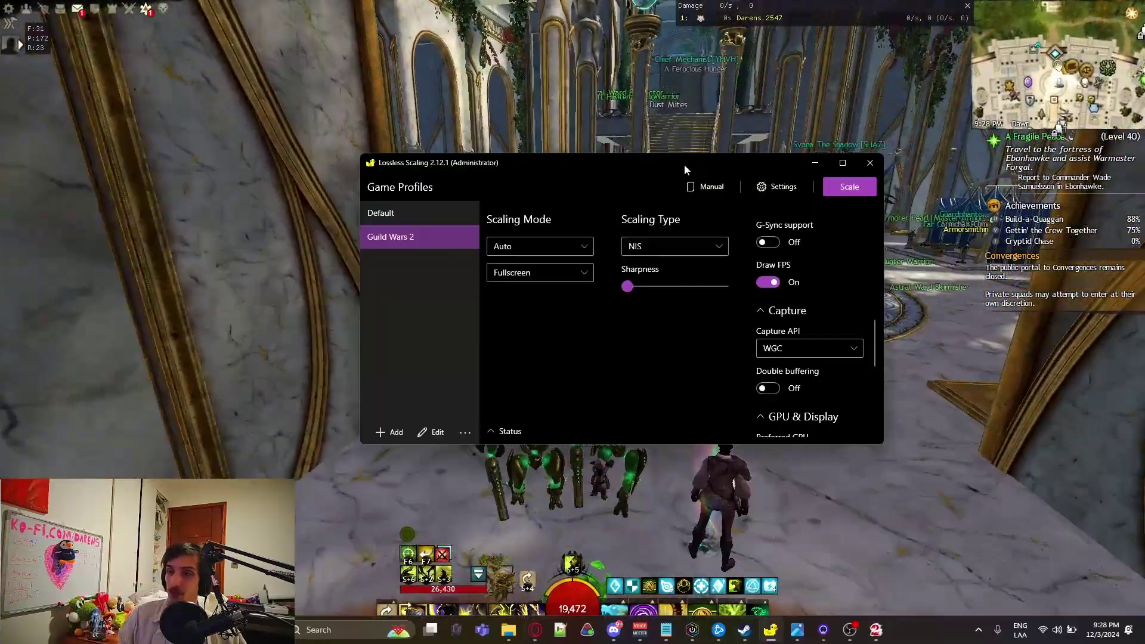
double_click(685, 164)
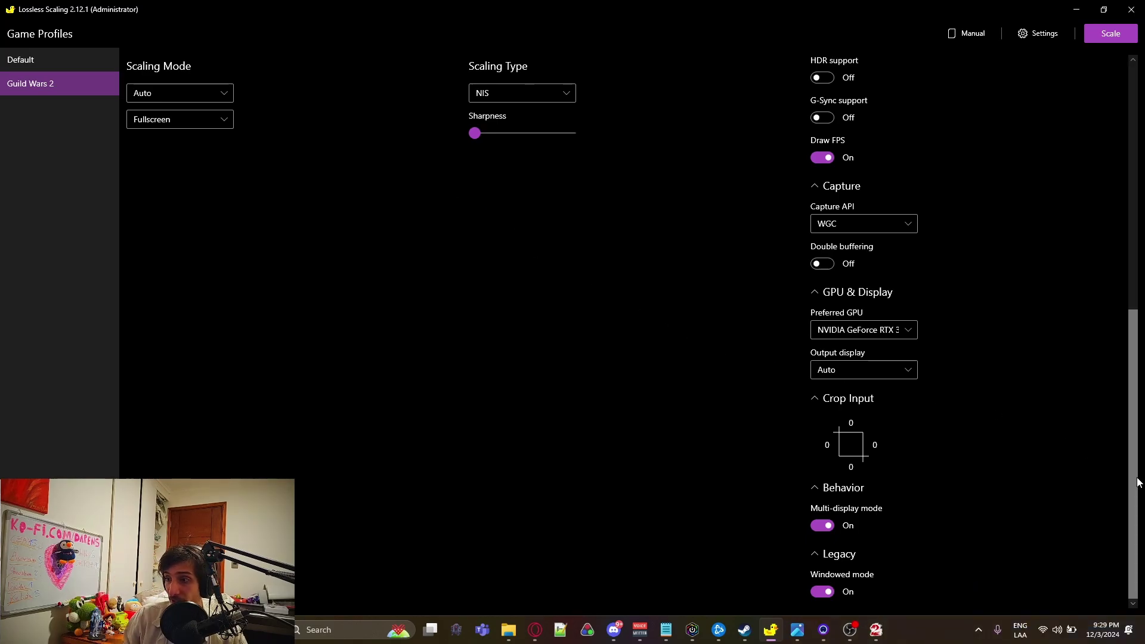
drag(1137, 481, 1086, 173)
click(517, 96)
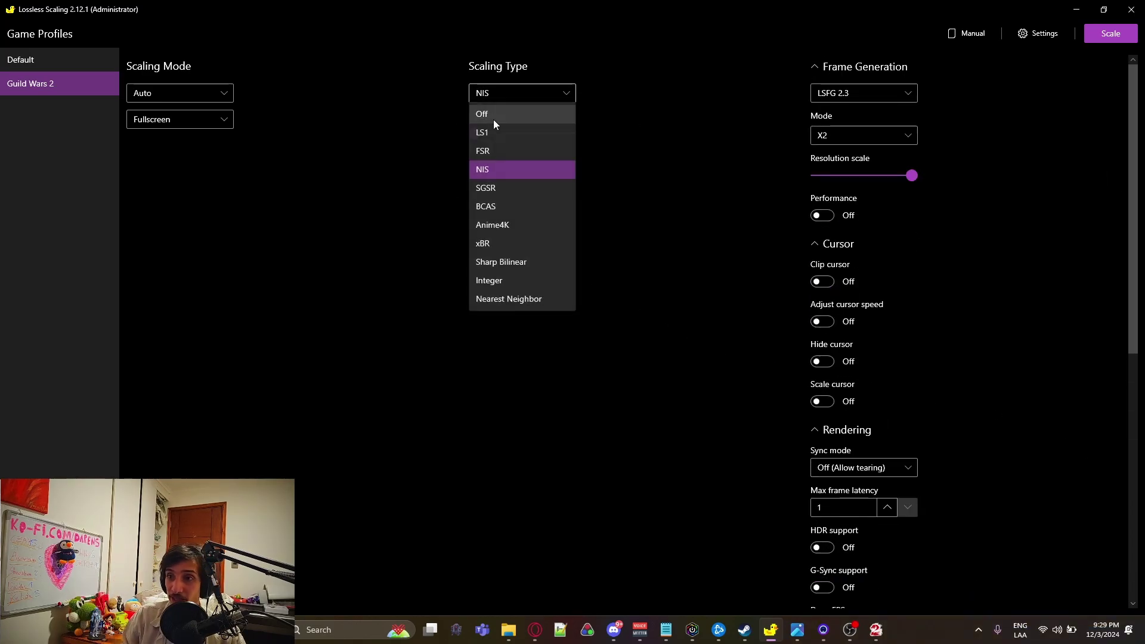
click(556, 170)
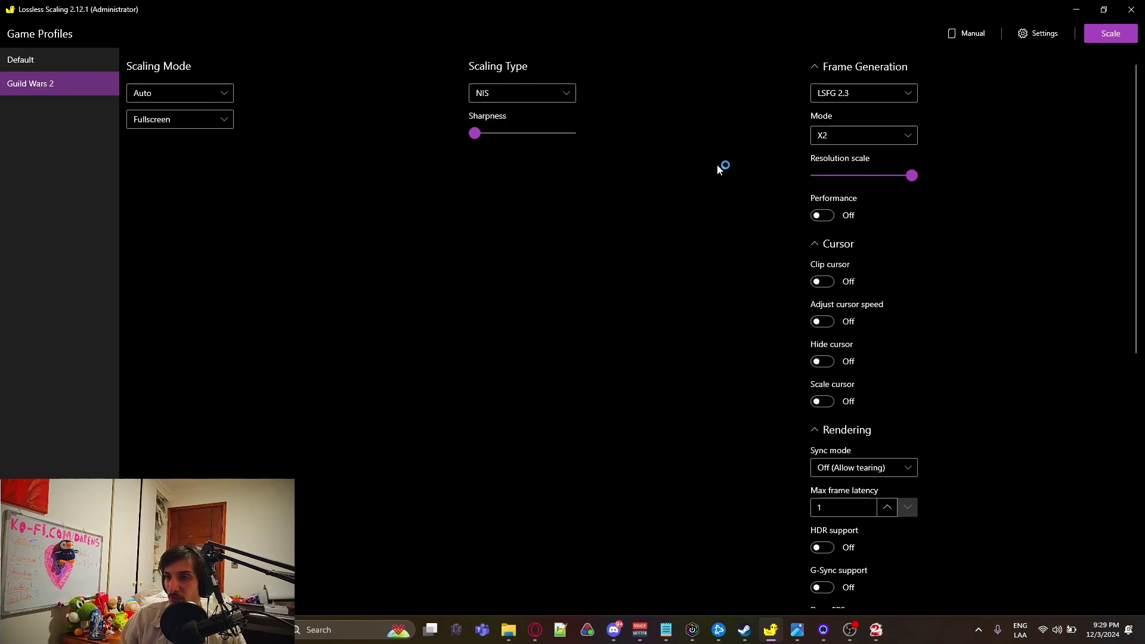
- Select LSFG 2.3 as the frame generation type and X2 as its mode
click(883, 94)
click(831, 129)
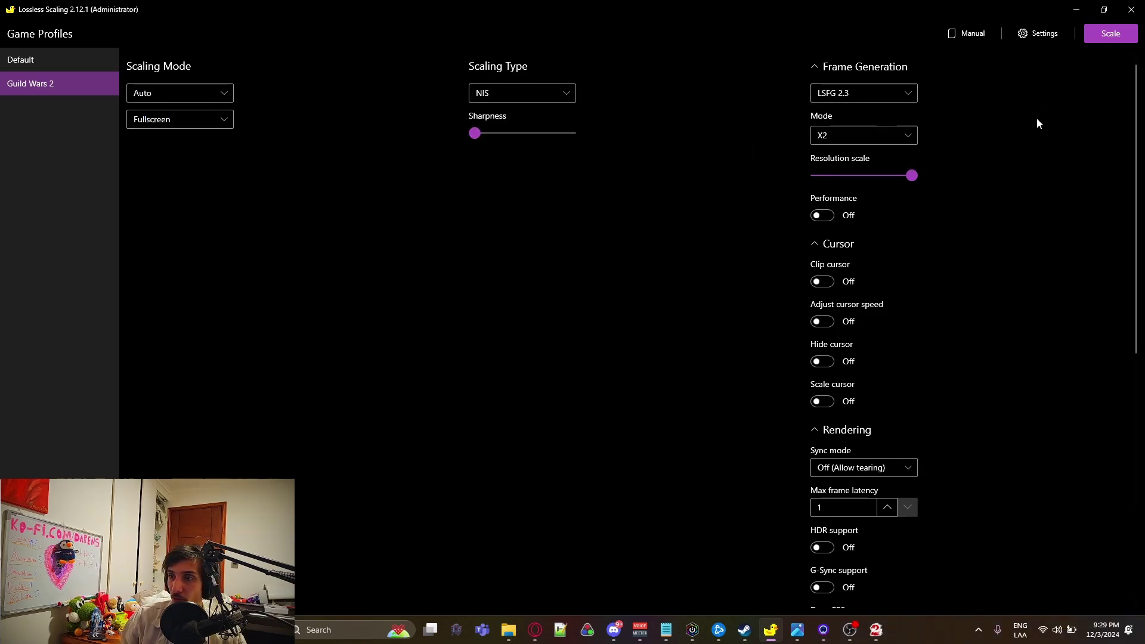
click(879, 135)
click(822, 155)
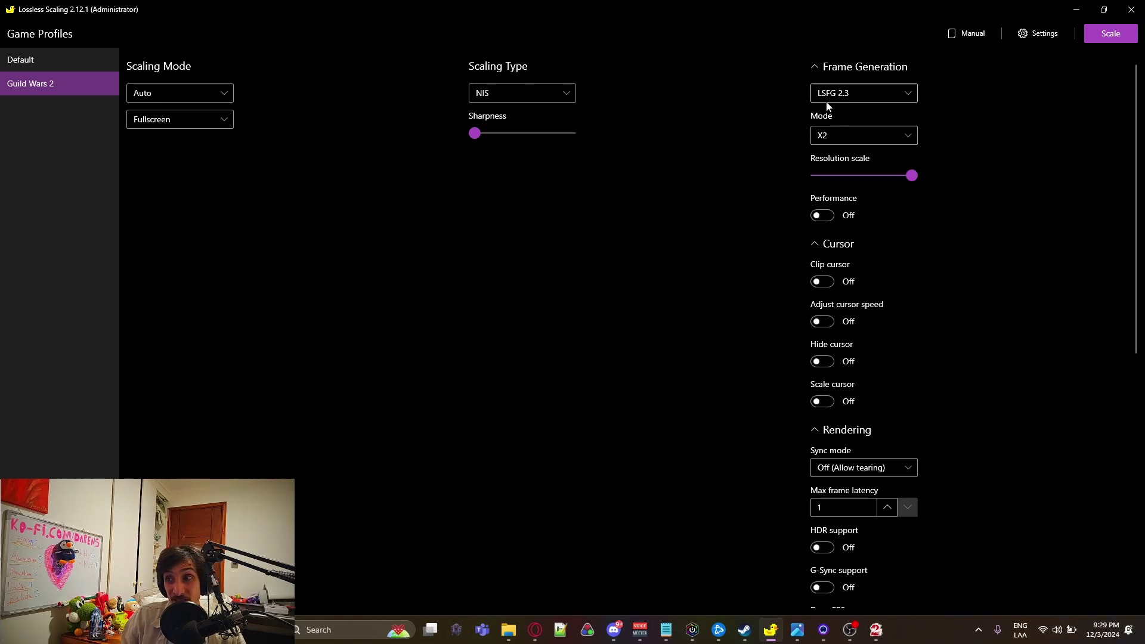
mouse_move(864, 145)
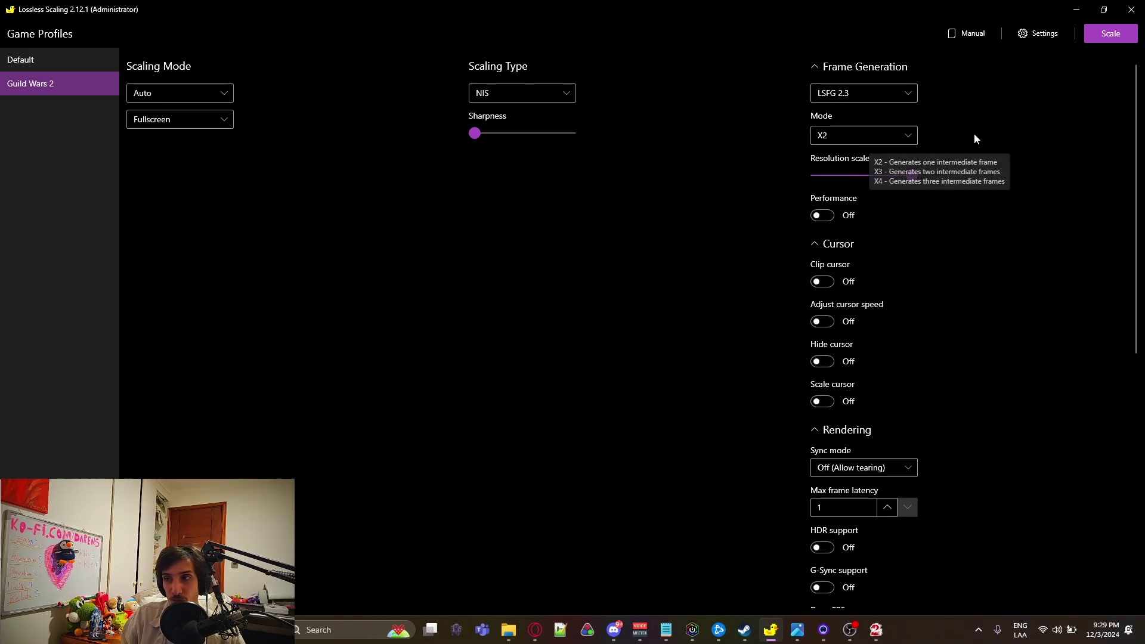
- Review the Capture API choices and select WGC
scroll(977, 136, down, 5)
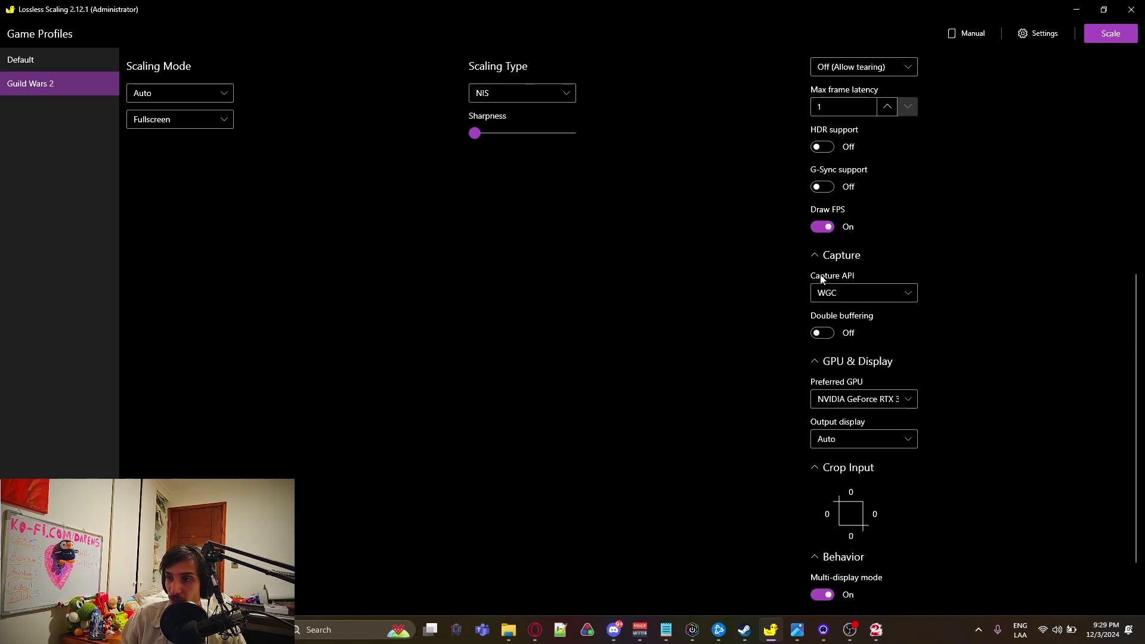
click(845, 295)
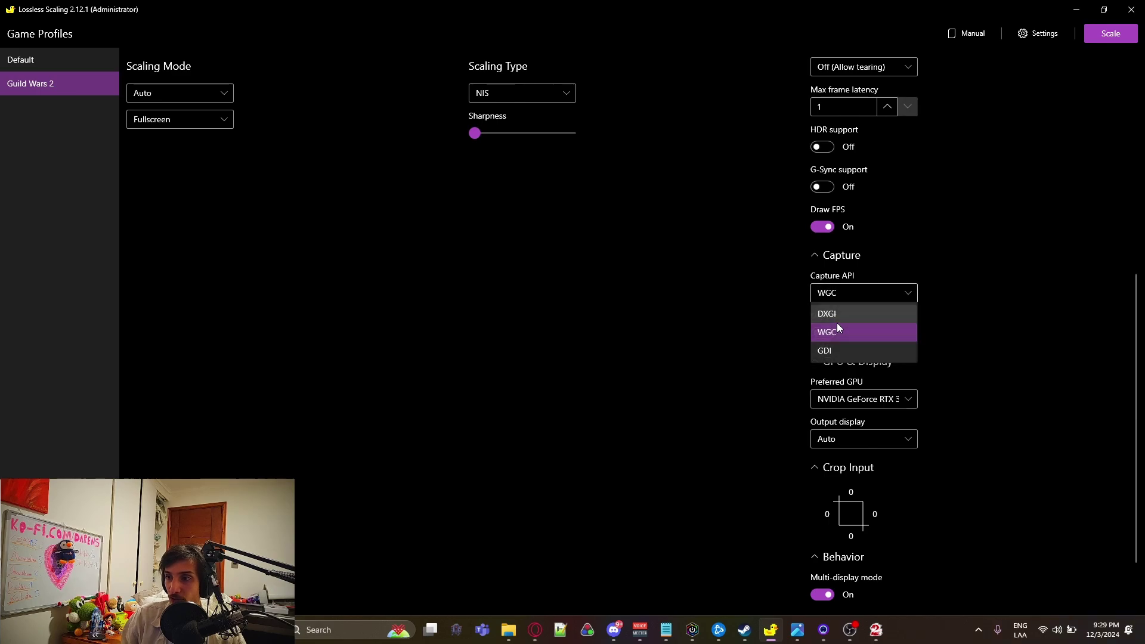
click(926, 331)
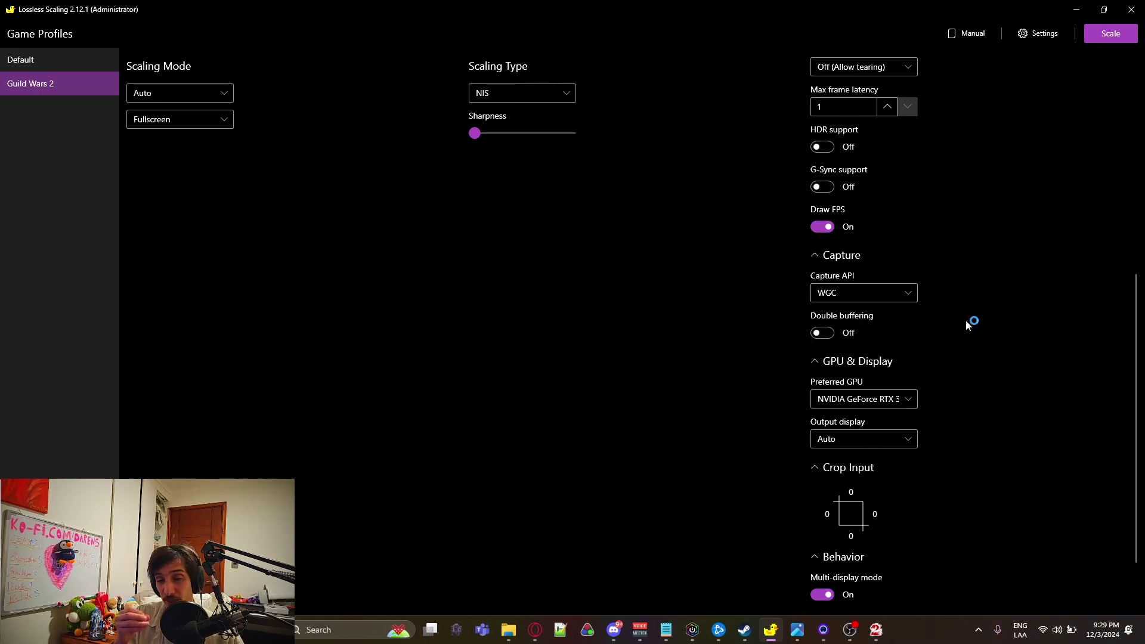
click(911, 295)
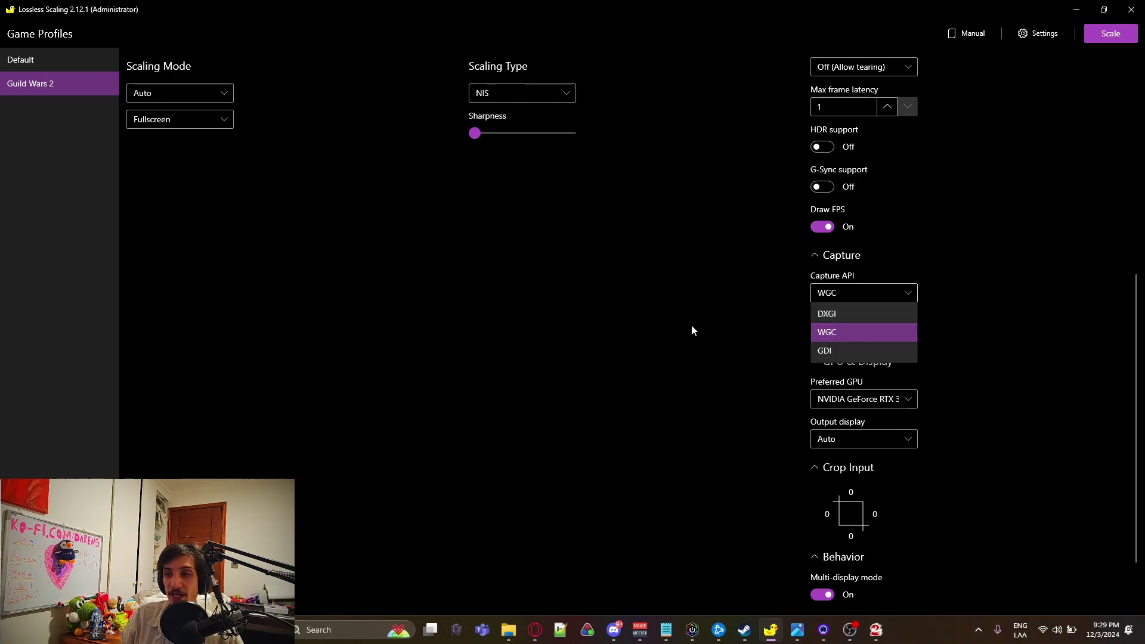
click(863, 335)
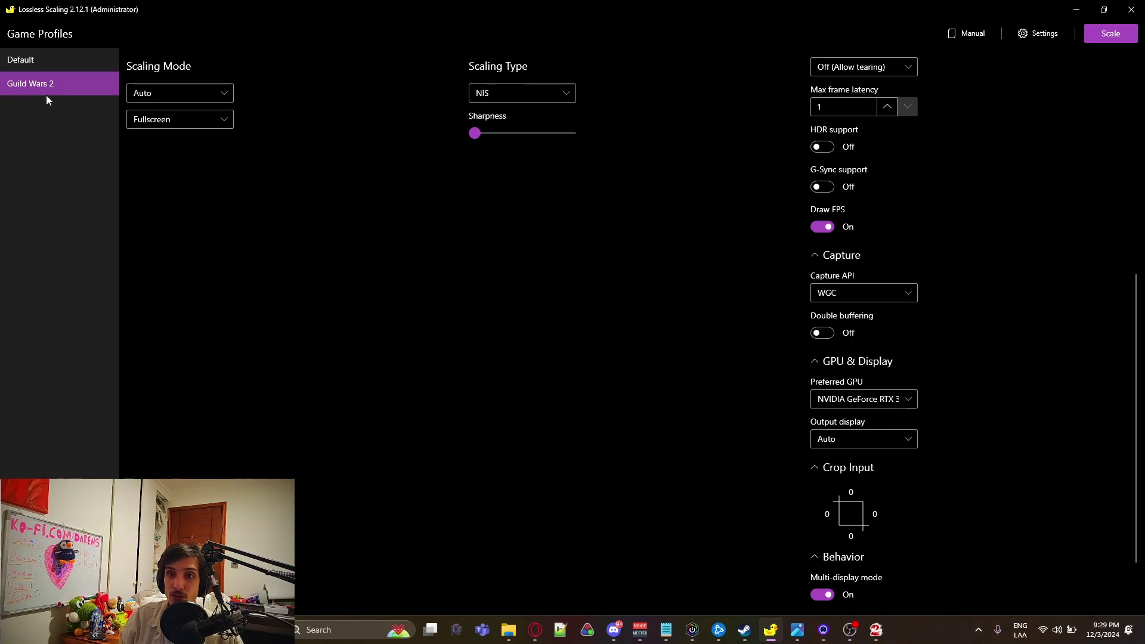
- Open the Guild Wars 2 profile for editing, locate Gw2-64 in the game folder, and cancel without changing the profile
click(66, 94)
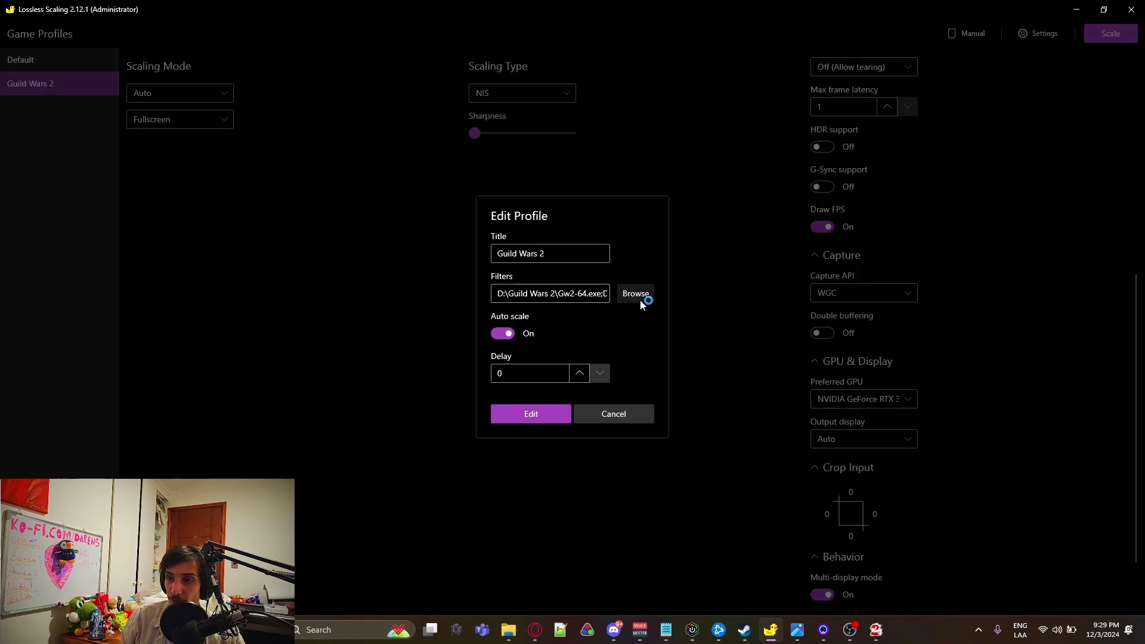
click(636, 297)
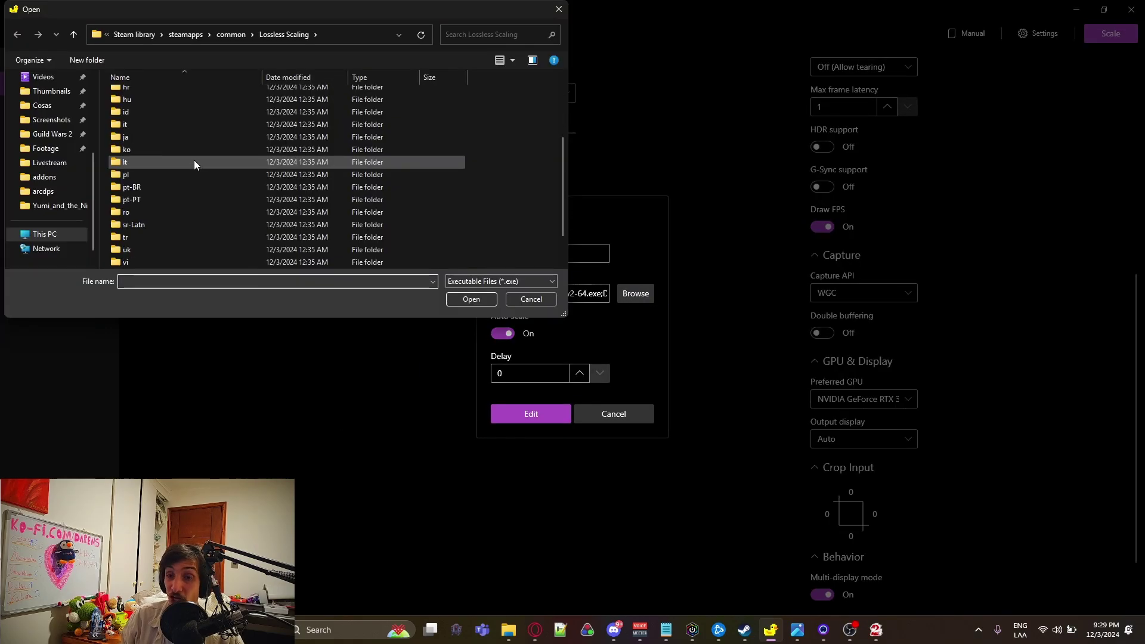
click(59, 139)
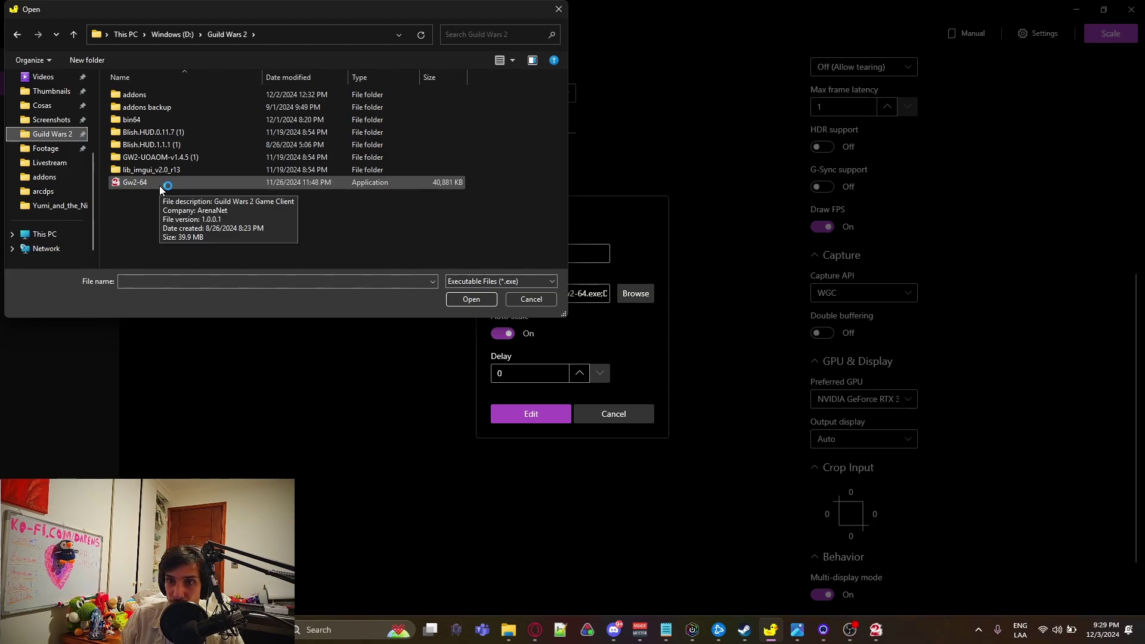
click(554, 301)
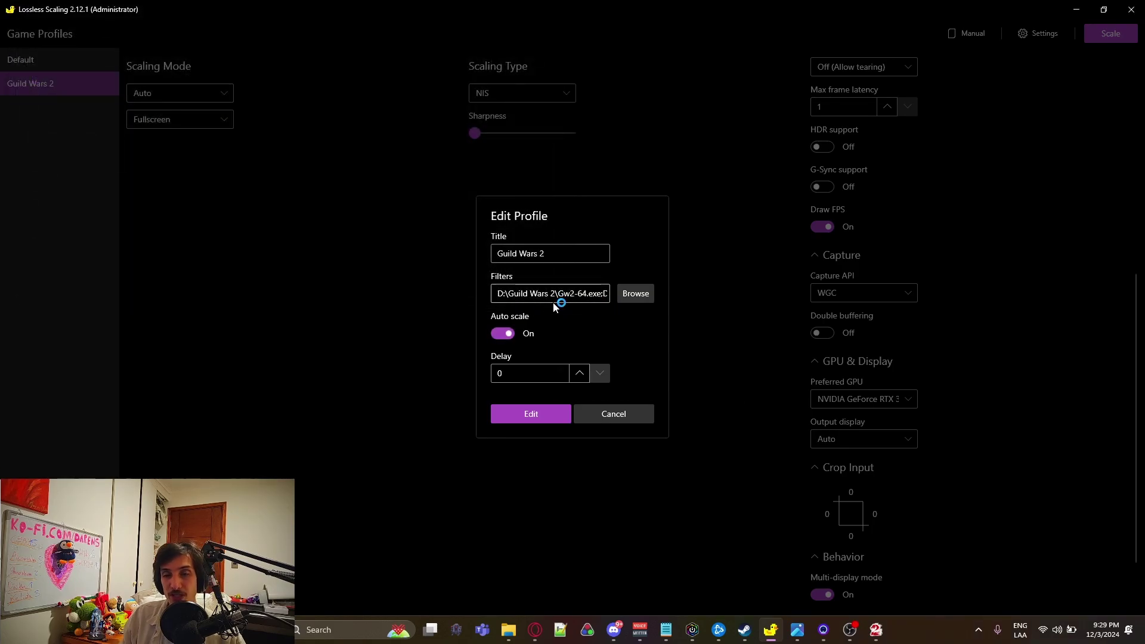
click(647, 419)
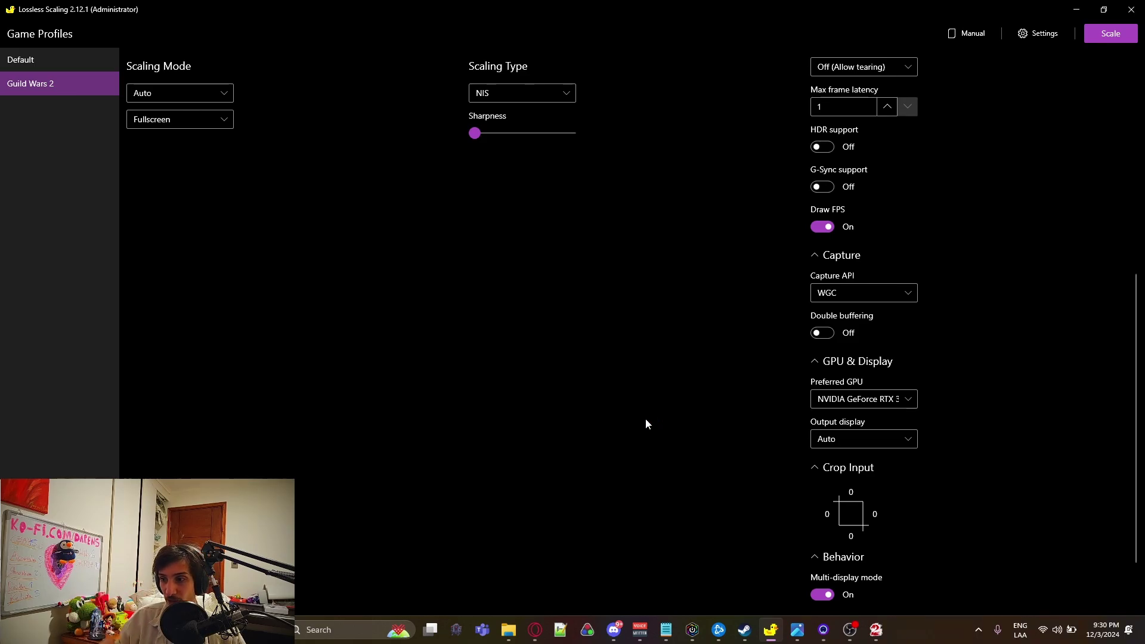
click(978, 630)
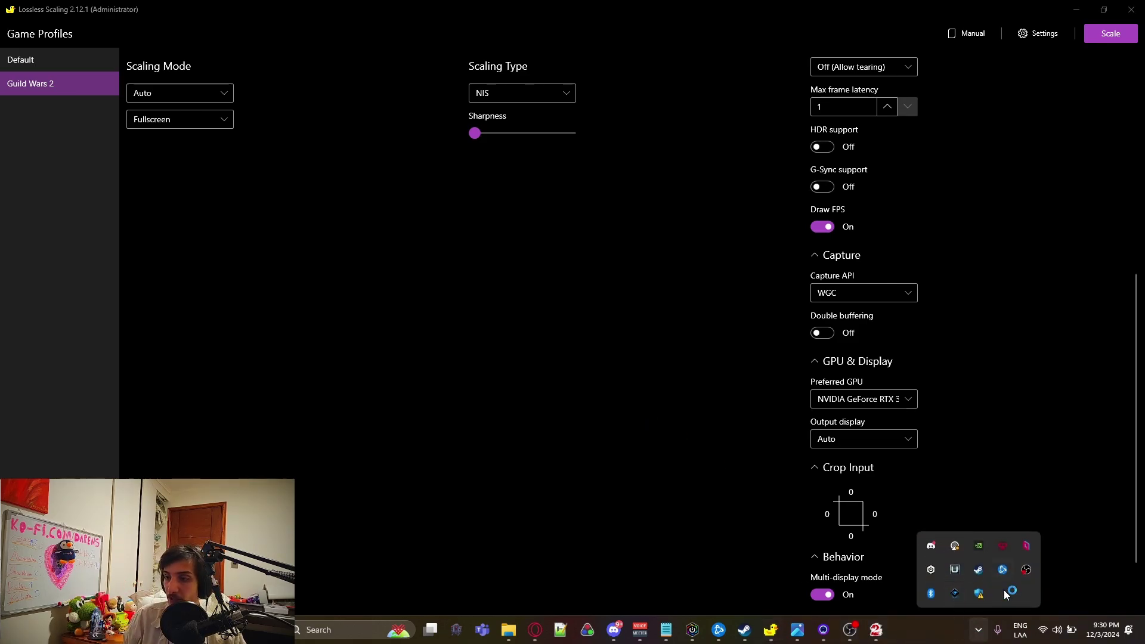
click(1003, 545)
click(603, 339)
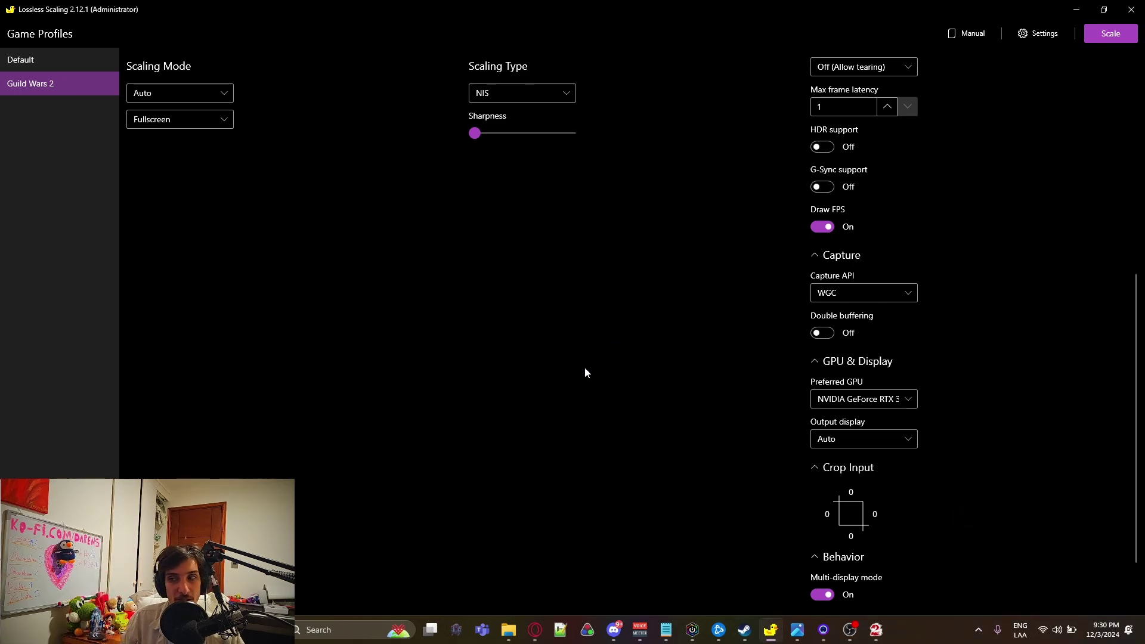
- Check the Performance option's description, and switch Hide cursor and Scale cursor on and back off
scroll(927, 68, up, 10)
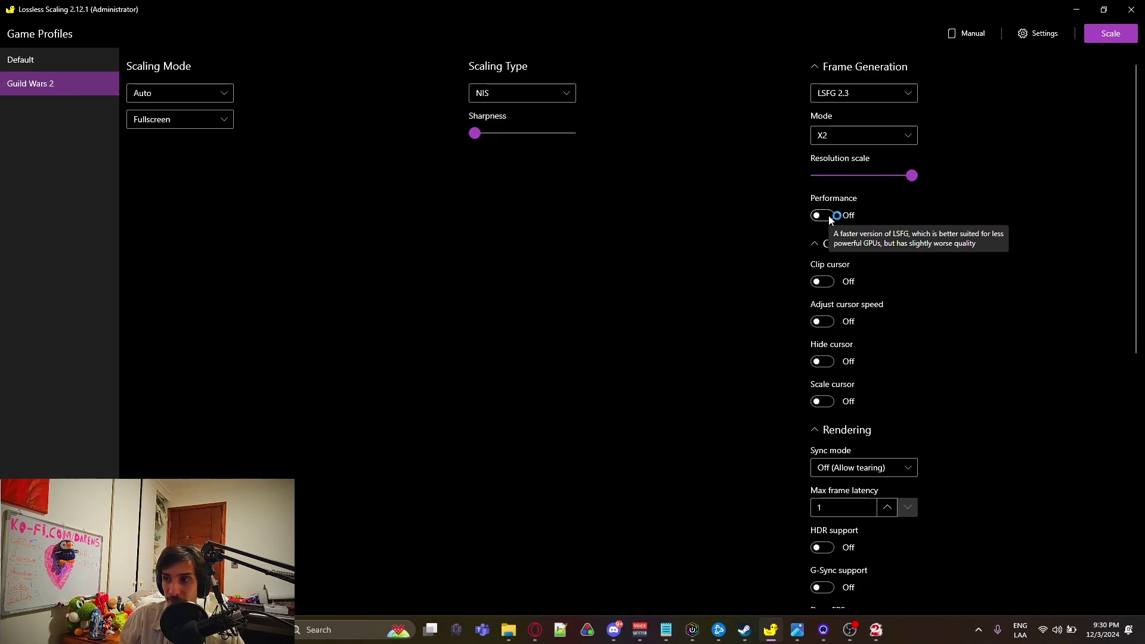
scroll(830, 219, down, 1)
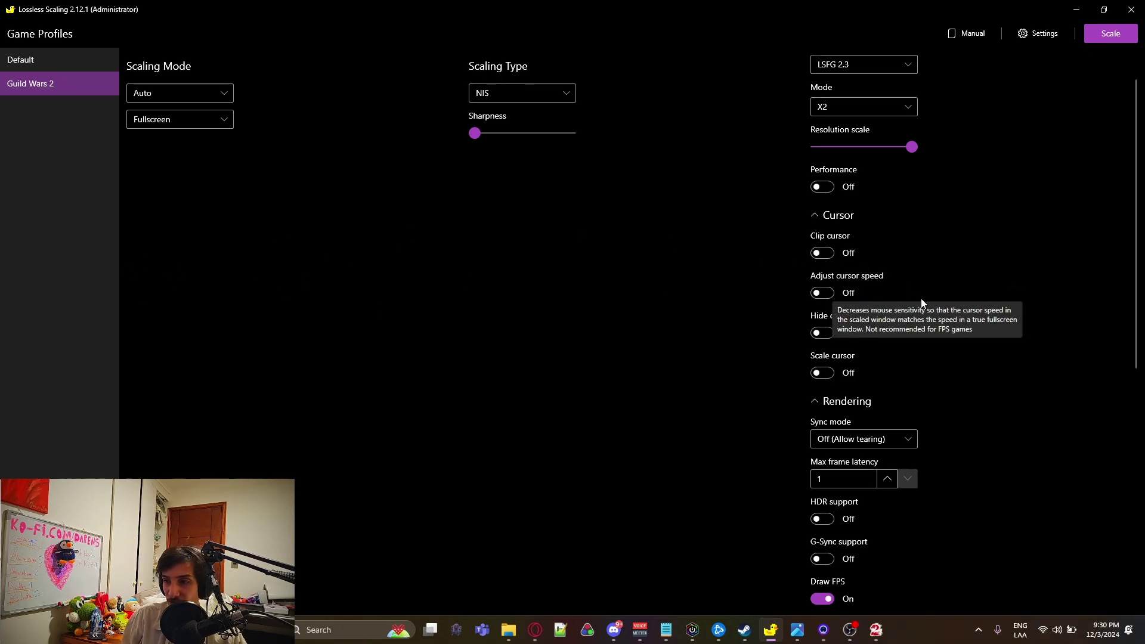
click(817, 334)
click(821, 339)
scroll(898, 340, down, 3)
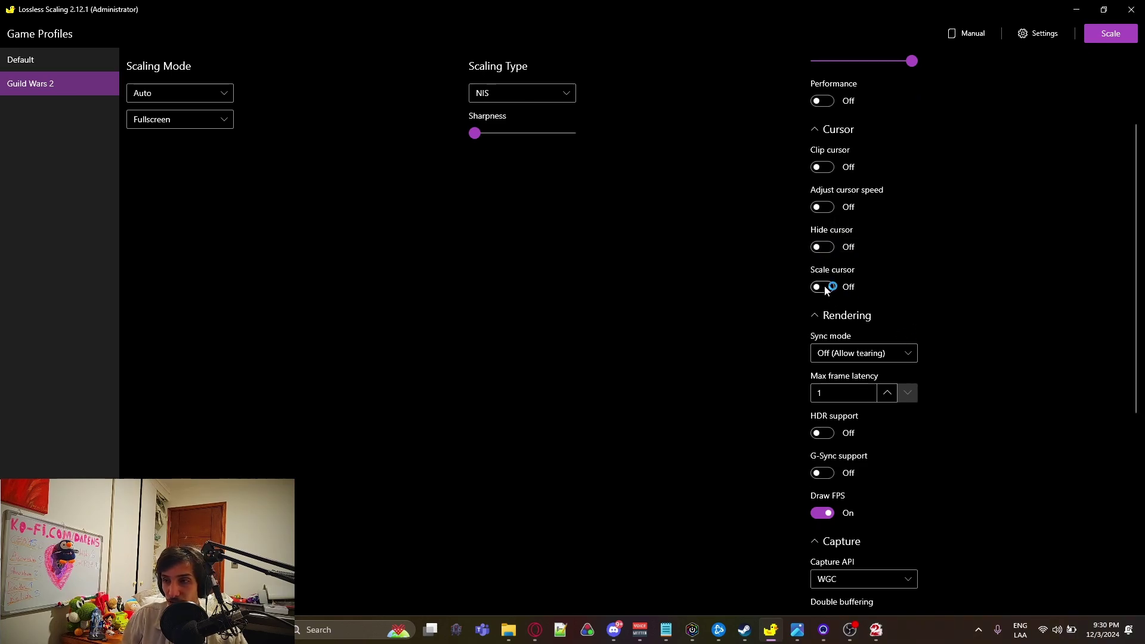
click(826, 288)
click(824, 288)
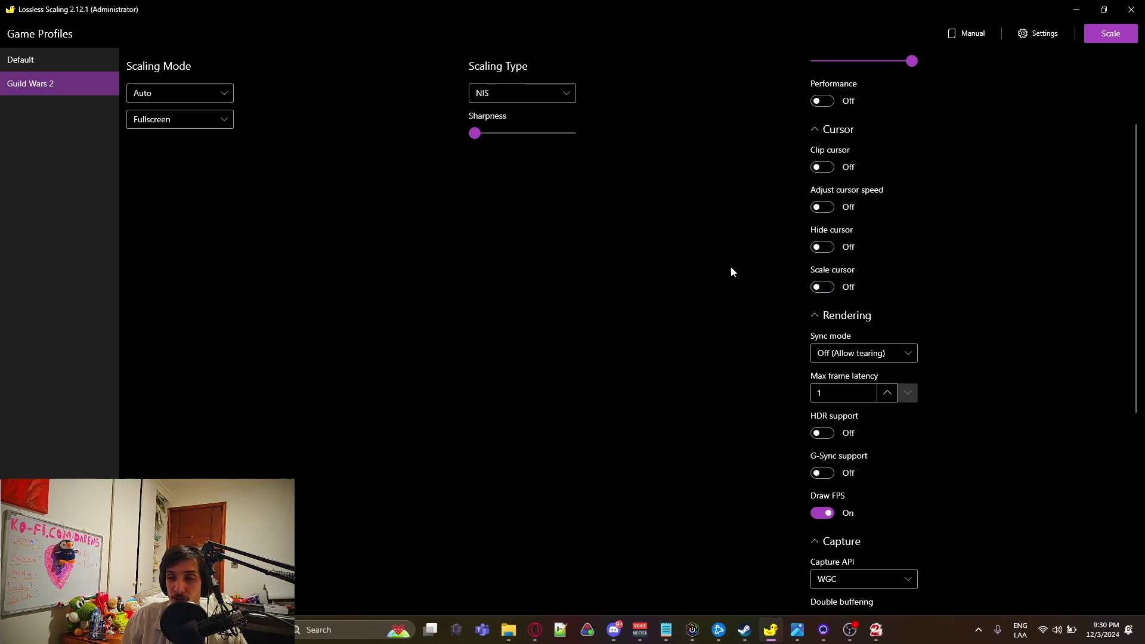
- Examine the available Scaling Mode choices and the Sync mode choices under Rendering
click(179, 94)
click(310, 135)
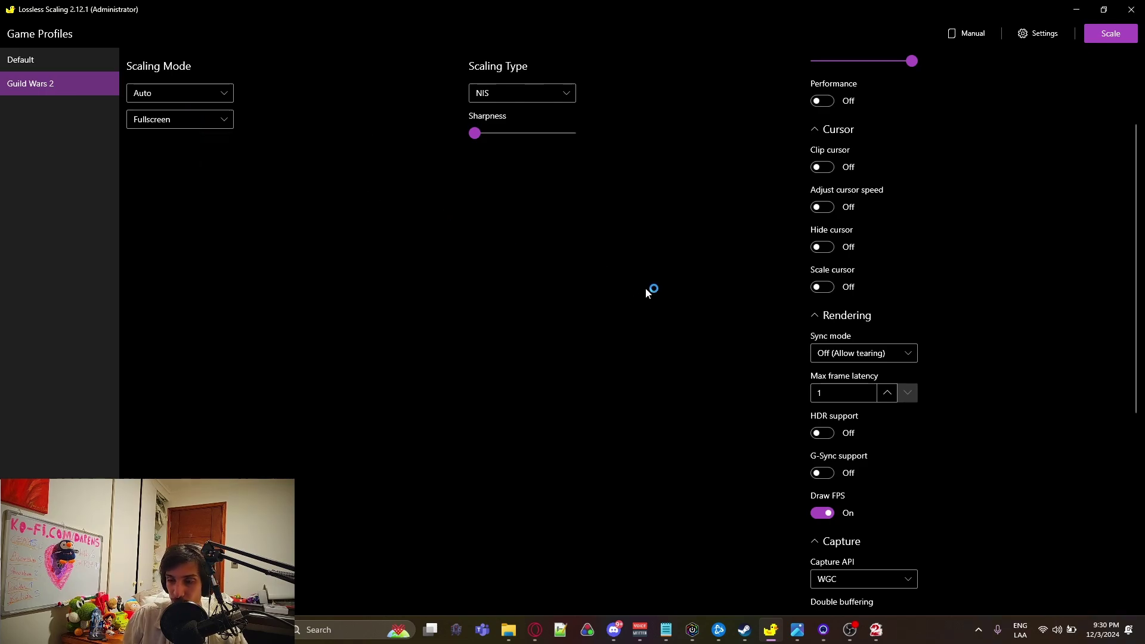
scroll(928, 278, down, 2)
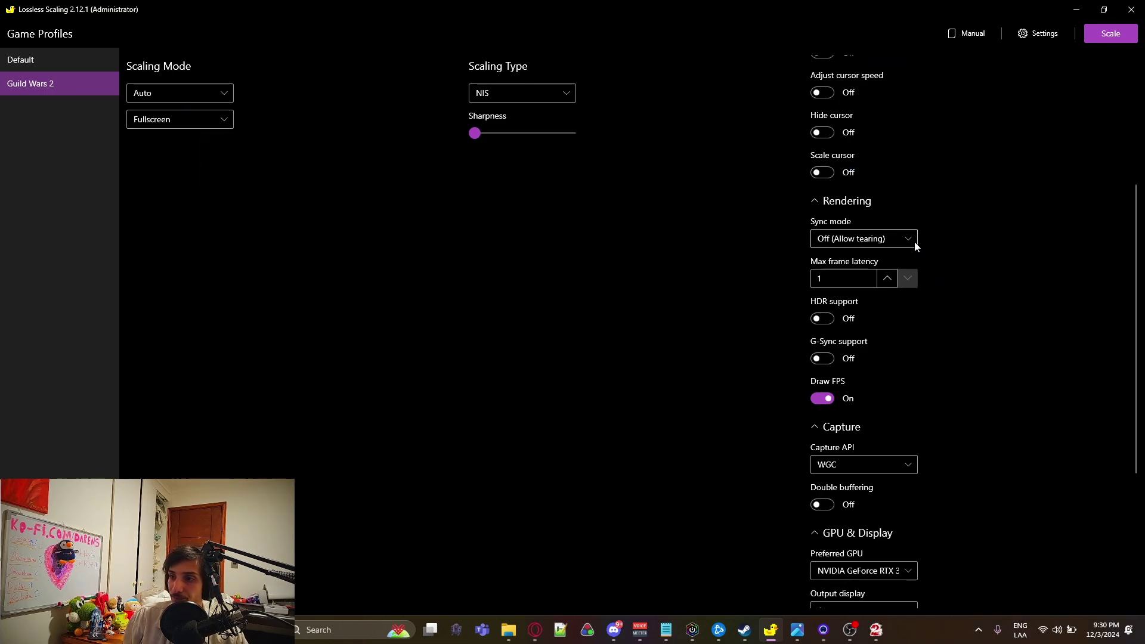
click(858, 238)
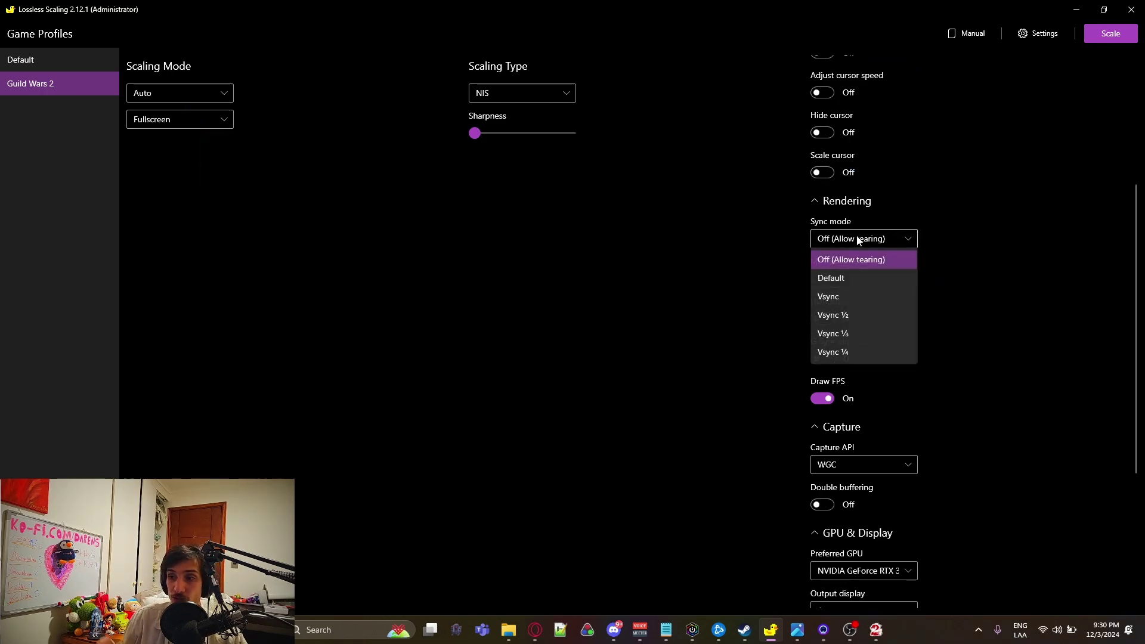
- Return to Guild Wars 2 and run into the tower courtyard around the Mystic Forge
click(875, 630)
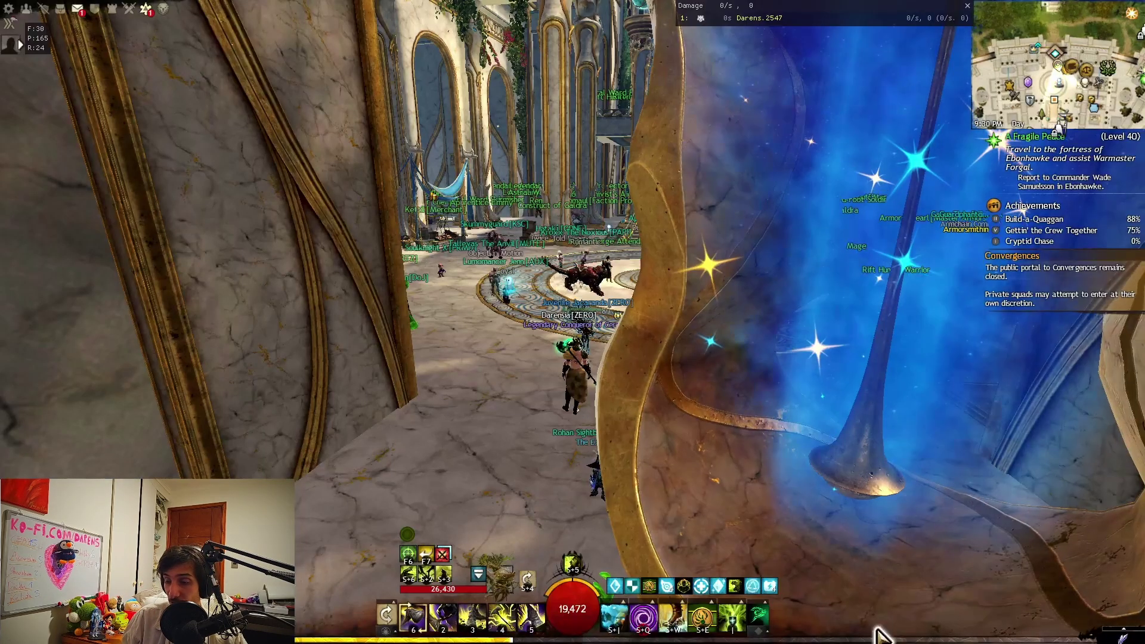
key(w)
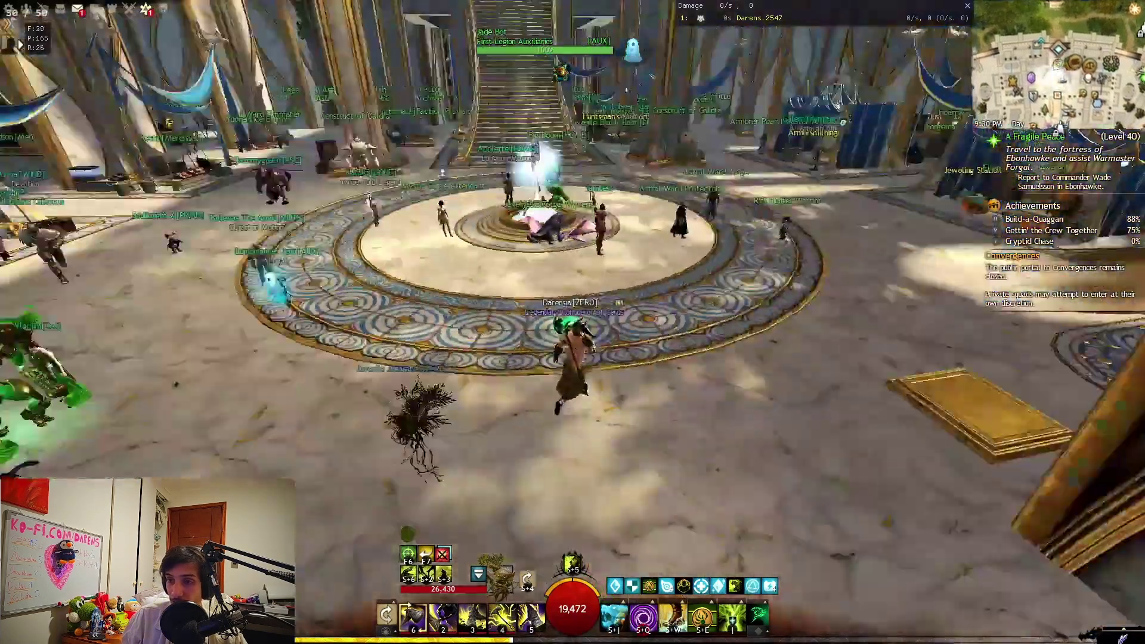
key(w)
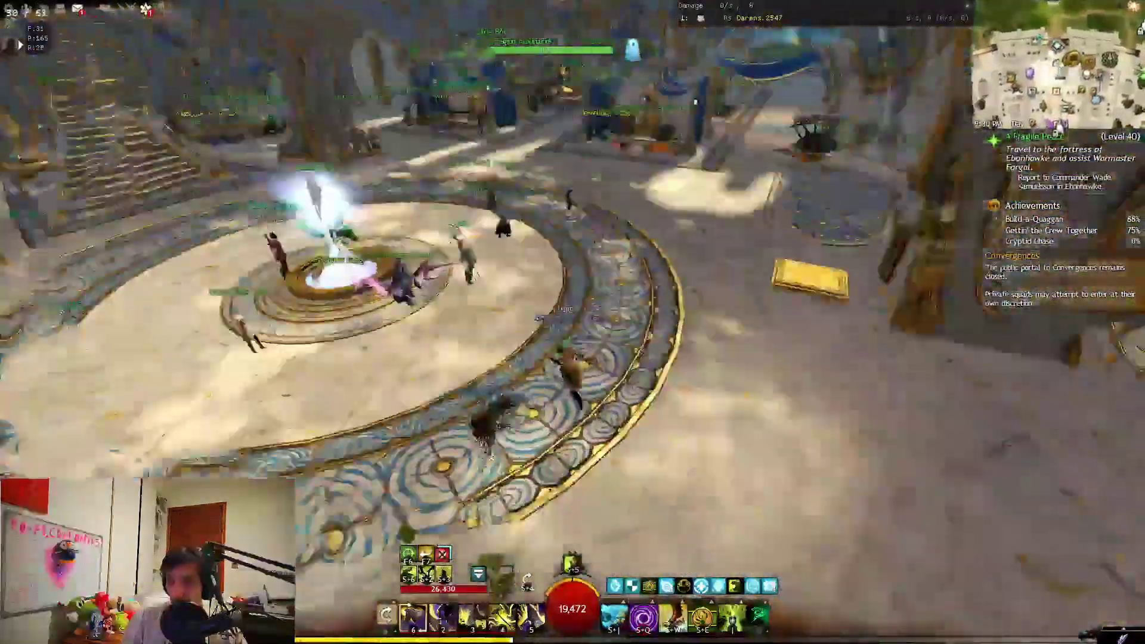
- Run around the Mystic Forge and turn the camera to check how smoothly frame generation renders the courtyard
key(w)
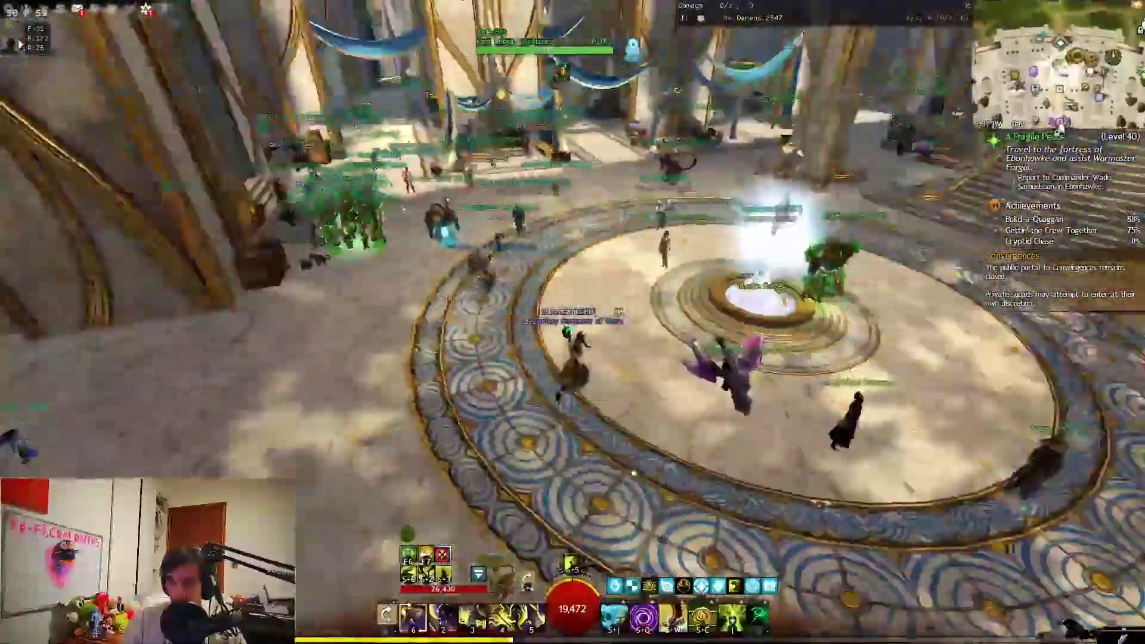
key(w)
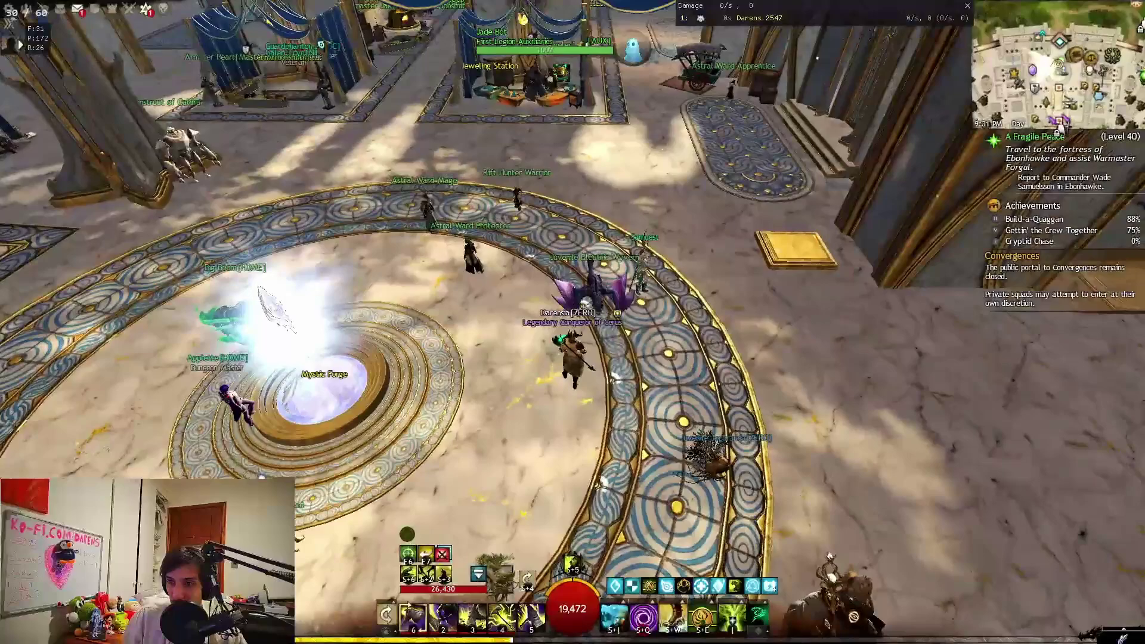
drag(470, 350, 654, 343)
- Switch to Lossless Scaling and review the Sync mode choices, keeping Off (Allow tearing)
key(alt+Tab)
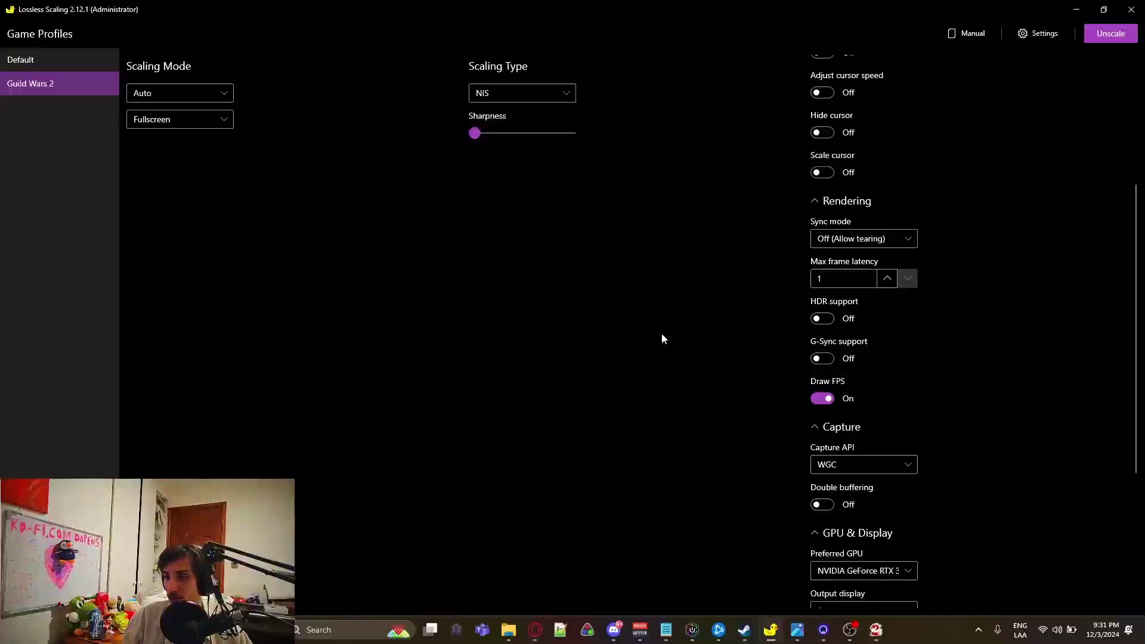
click(853, 239)
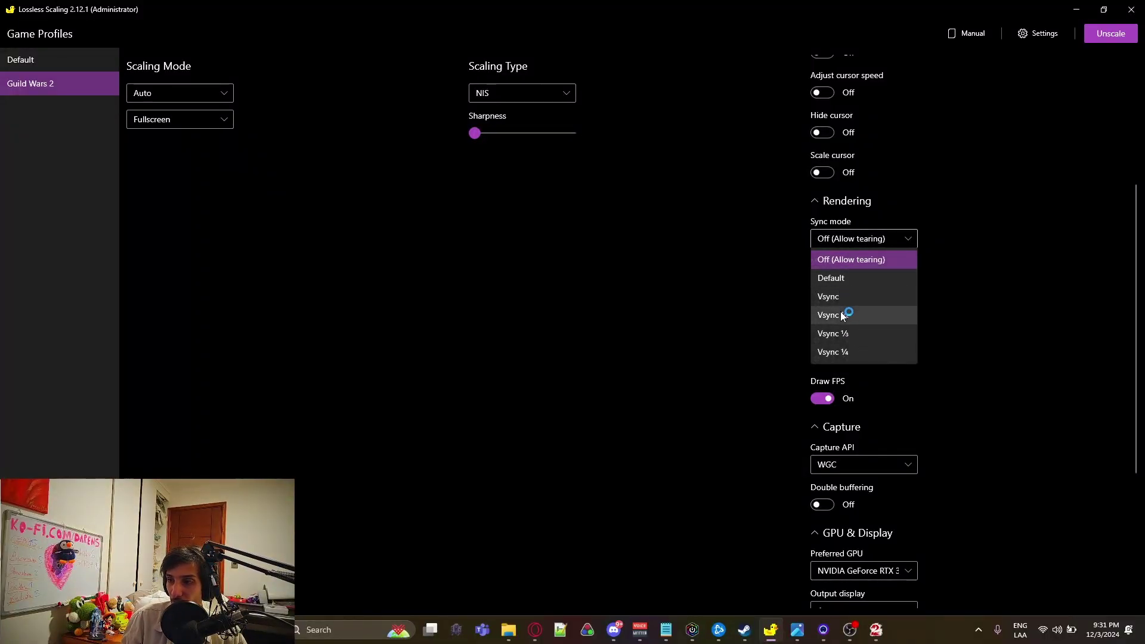
click(972, 260)
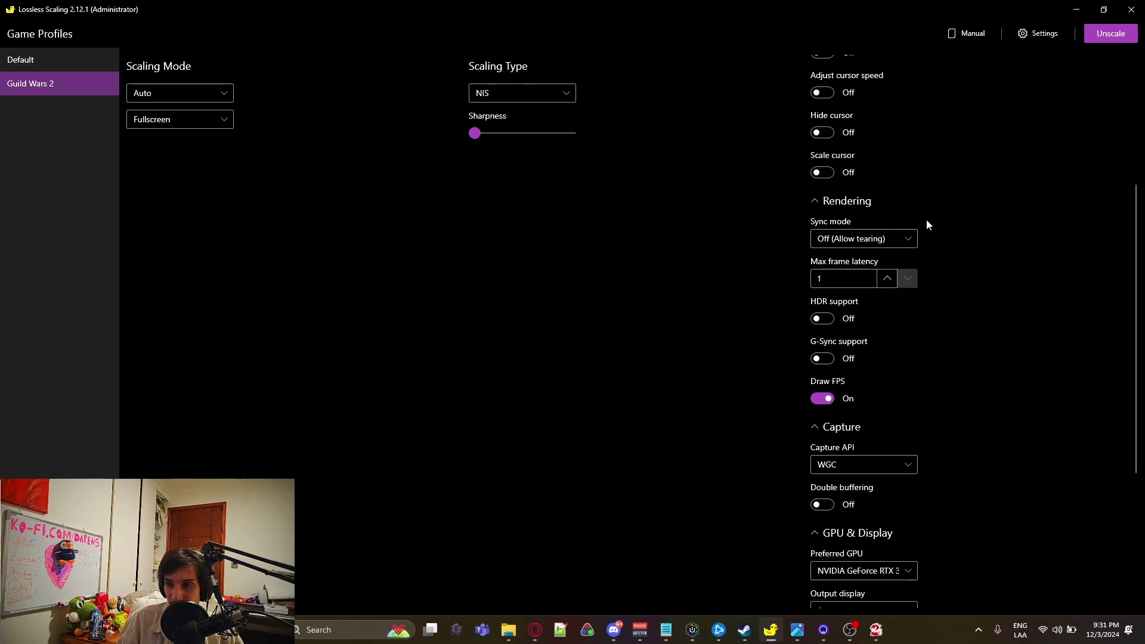
- Try raising Max frame latency in the Guild Wars 2 profile, and set it back to 1
click(887, 279)
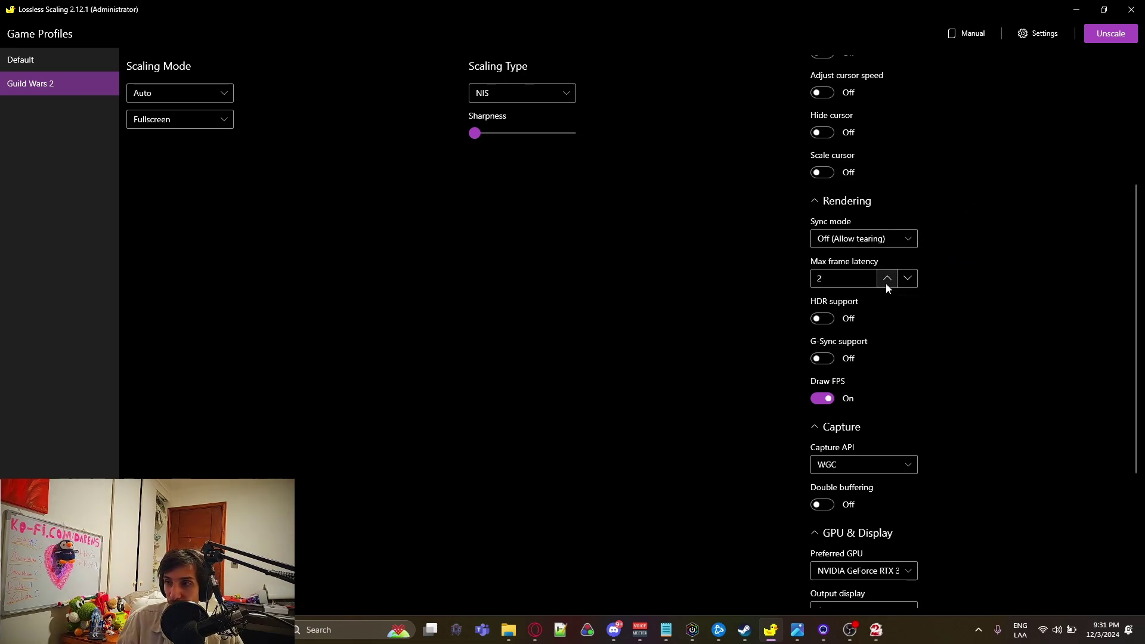
click(887, 283)
click(886, 283)
click(907, 282)
click(907, 281)
click(907, 281)
click(881, 283)
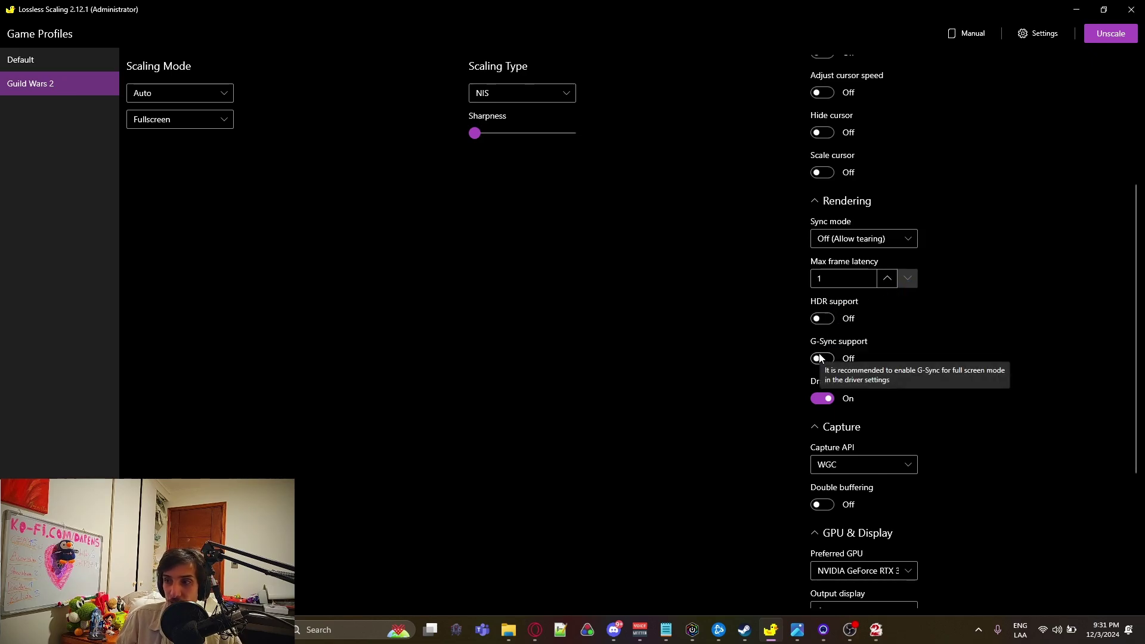
- Review the remaining G-Sync, Capture, GPU & Display, Crop Input, Behavior and Legacy options, and the frame generation Mode
scroll(925, 382, down, 1)
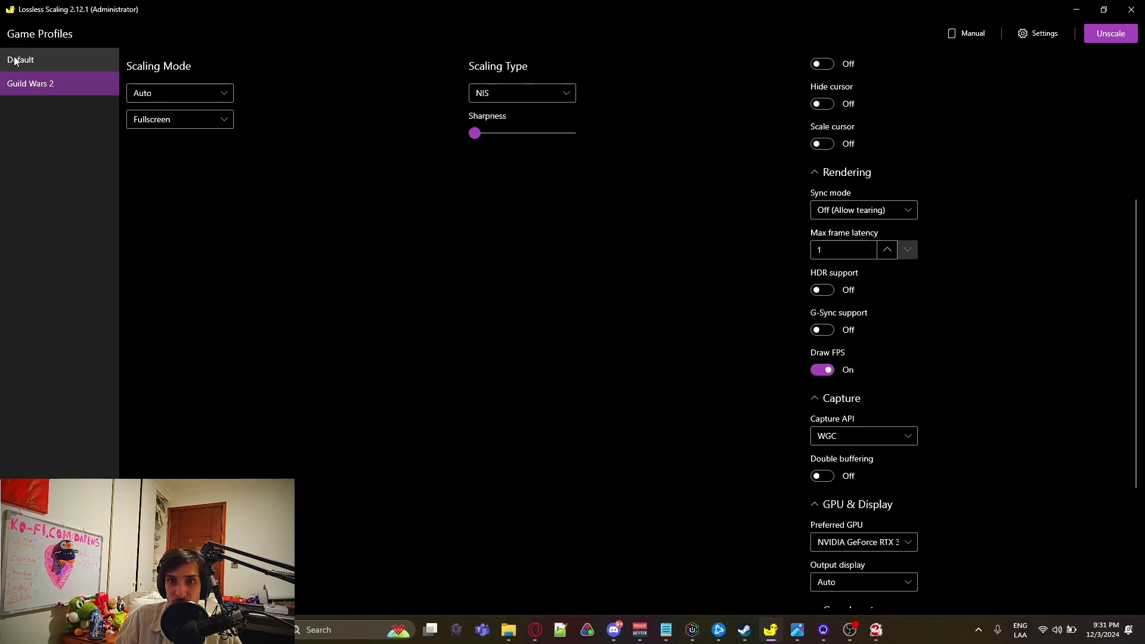
scroll(825, 391, down, 3)
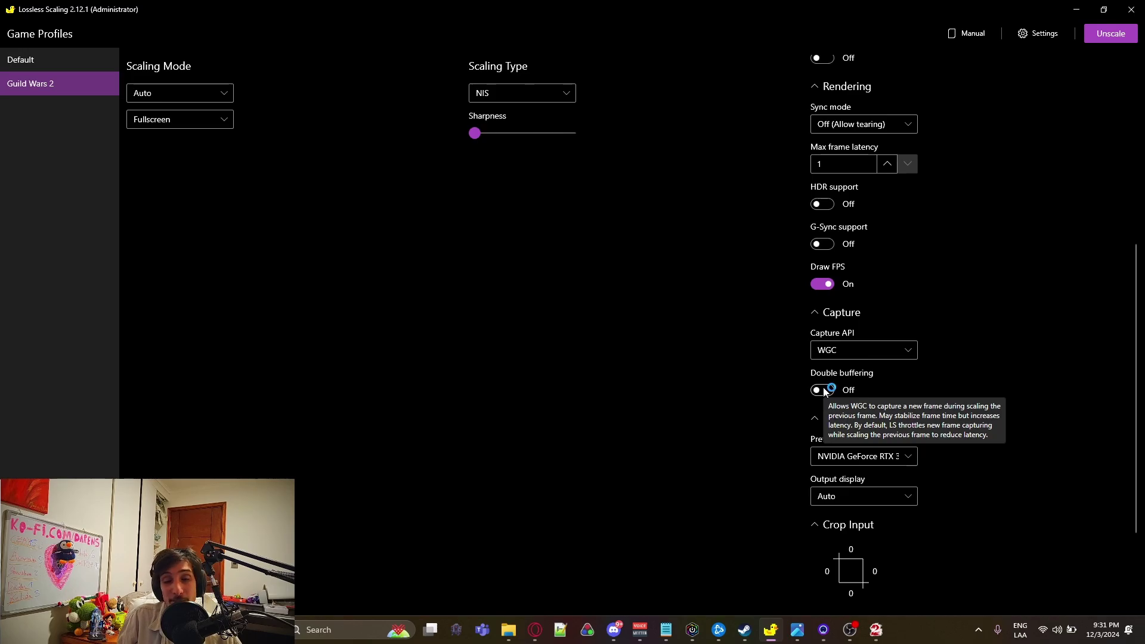
scroll(825, 391, down, 4)
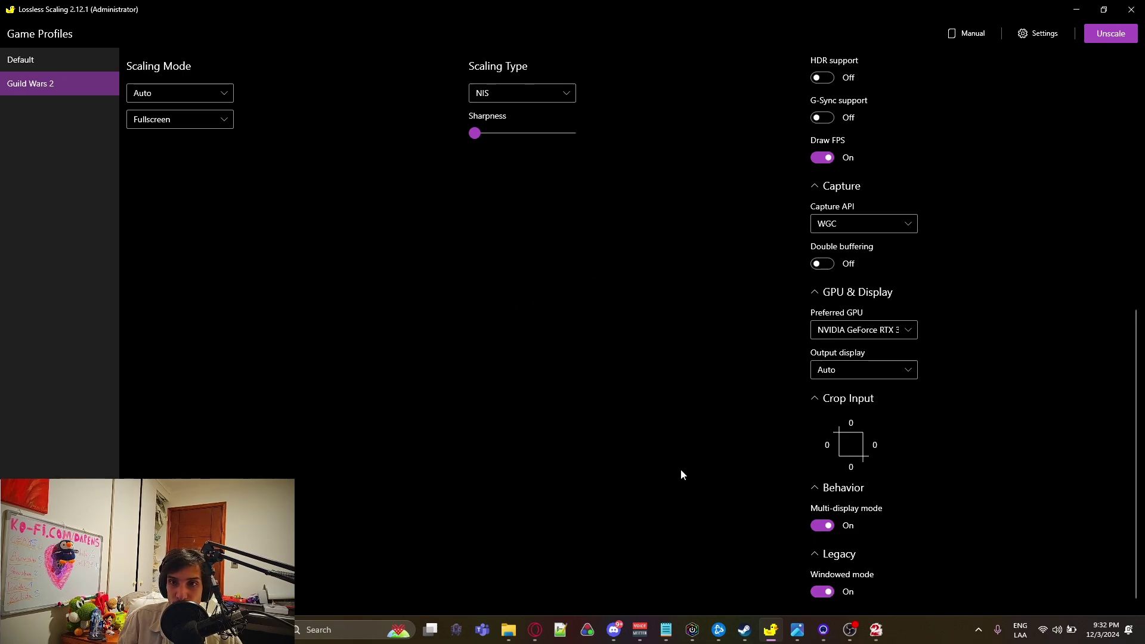
scroll(1092, 460, up, 8)
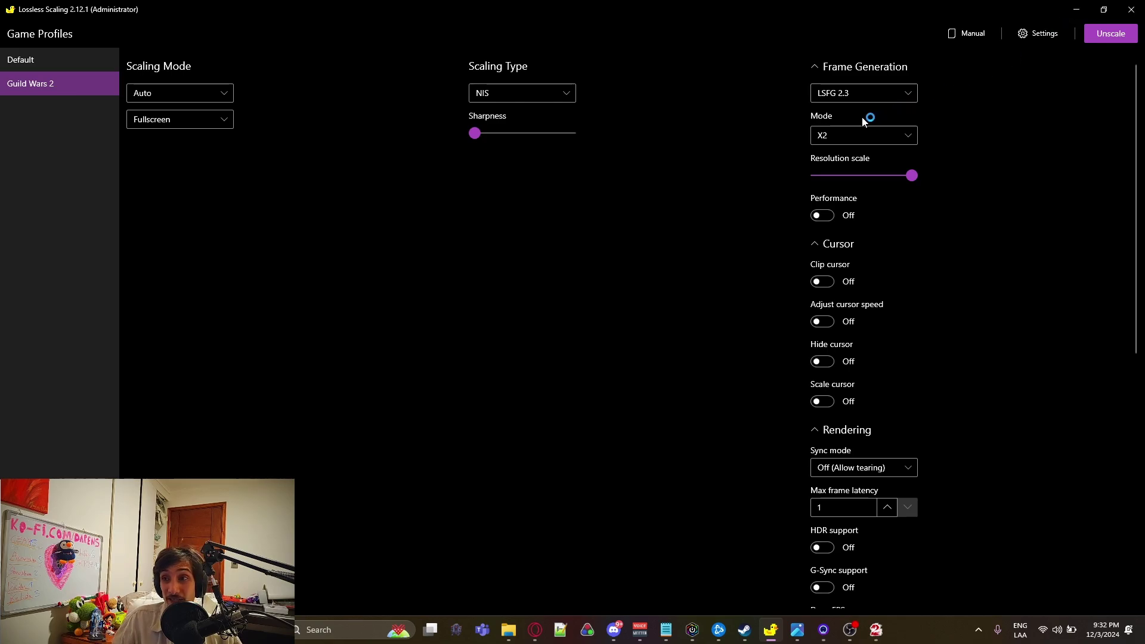
click(851, 142)
click(851, 141)
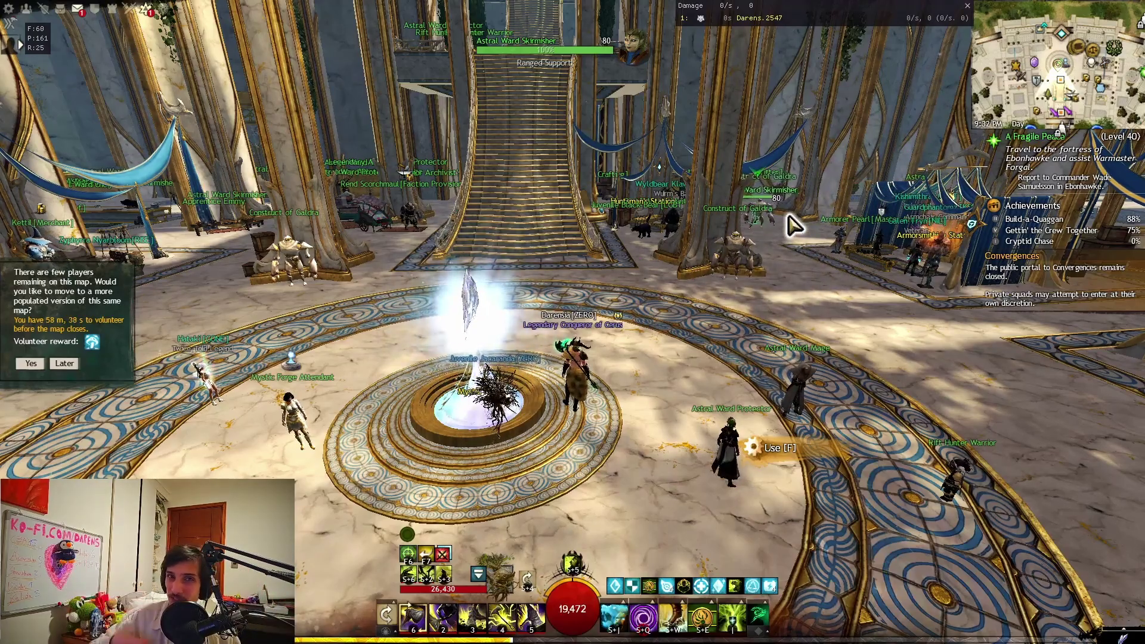
- Switch to the Opera browser and read the Guild Wars 2 forum guide on DXVK, covering background, installation and configuration
key(alt+Tab)
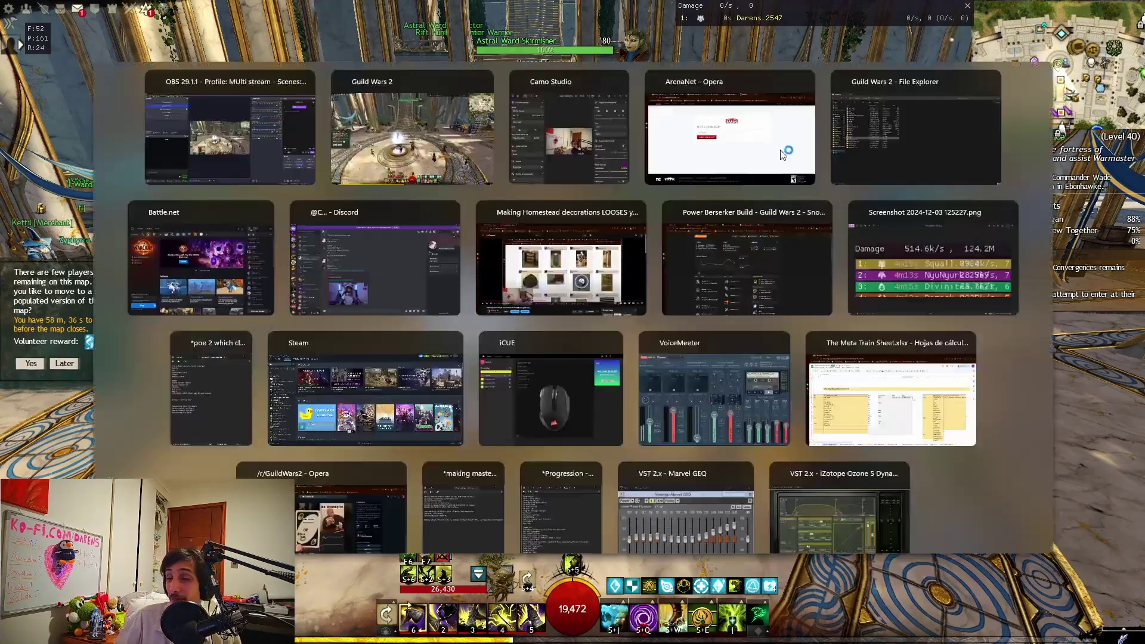
click(581, 9)
click(445, 7)
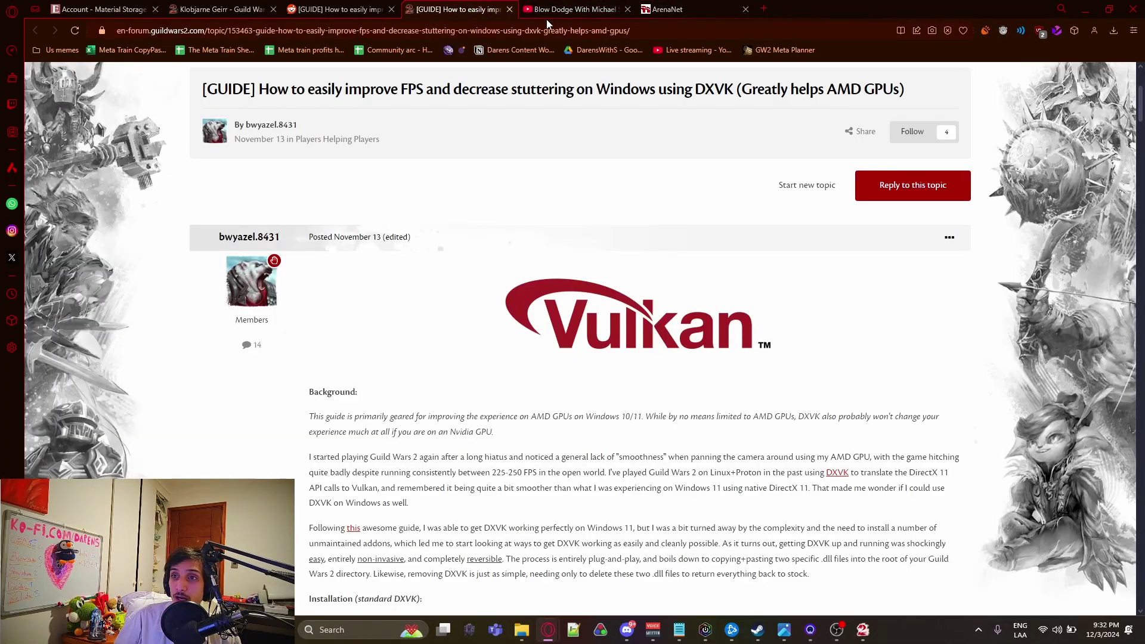
scroll(557, 224, down, 1)
scroll(561, 222, down, 4)
scroll(560, 222, up, 2)
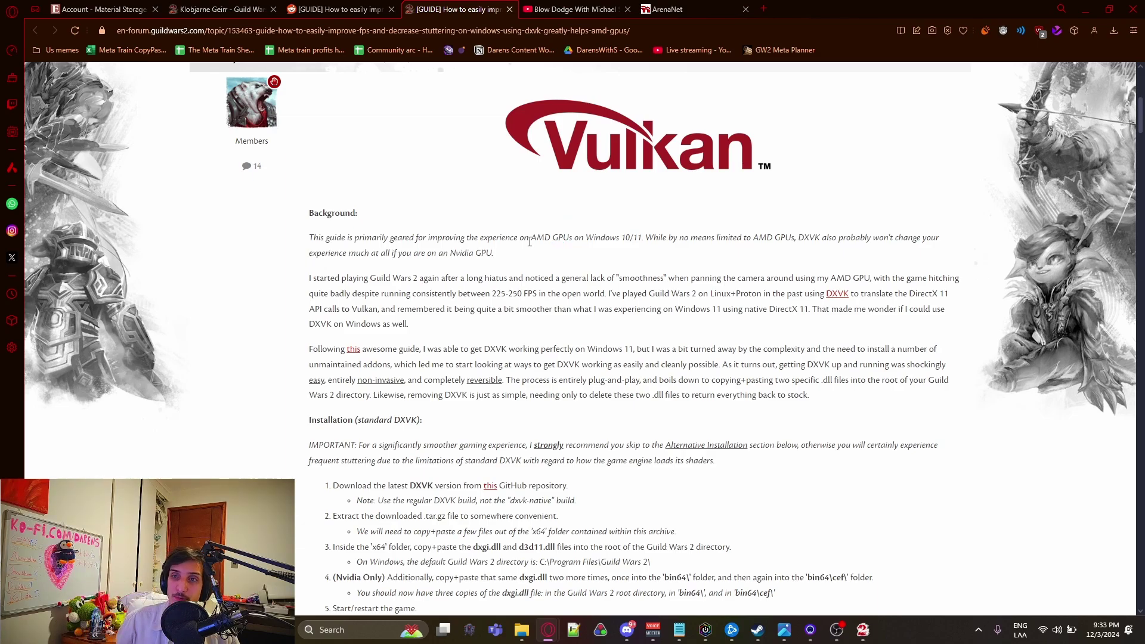
scroll(560, 277, down, 3)
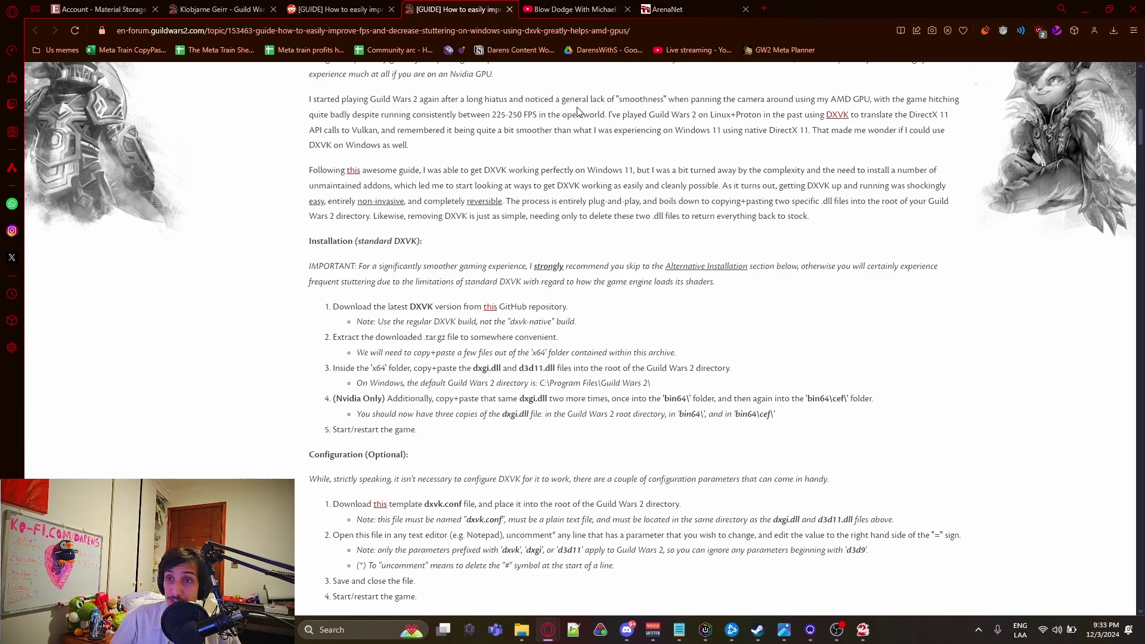
scroll(428, 233, up, 6)
scroll(427, 233, down, 12)
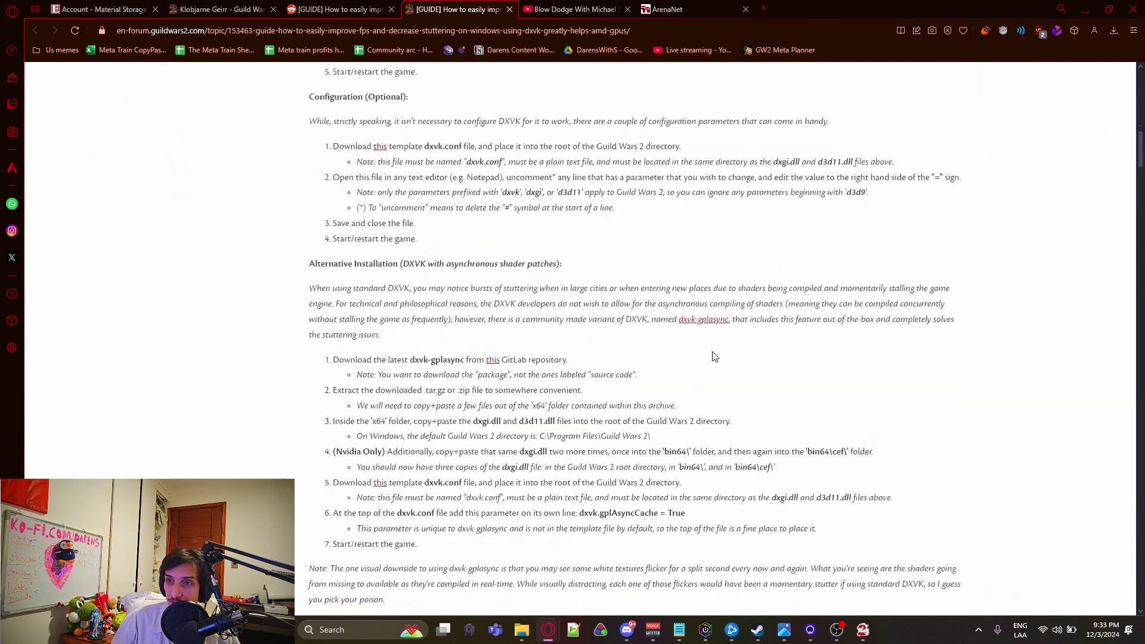
scroll(662, 356, up, 7)
scroll(662, 356, down, 4)
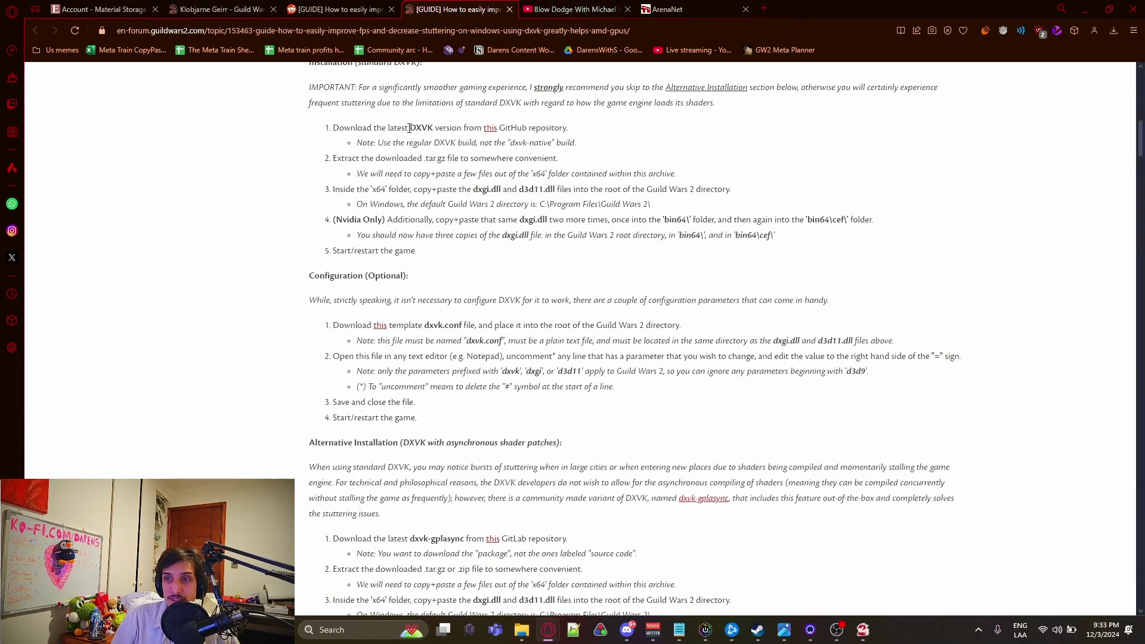
- Open the DXVK GitHub releases page linked in the guide's standard installation and examine the Version 2.5.1 assets
drag(409, 127, 434, 128)
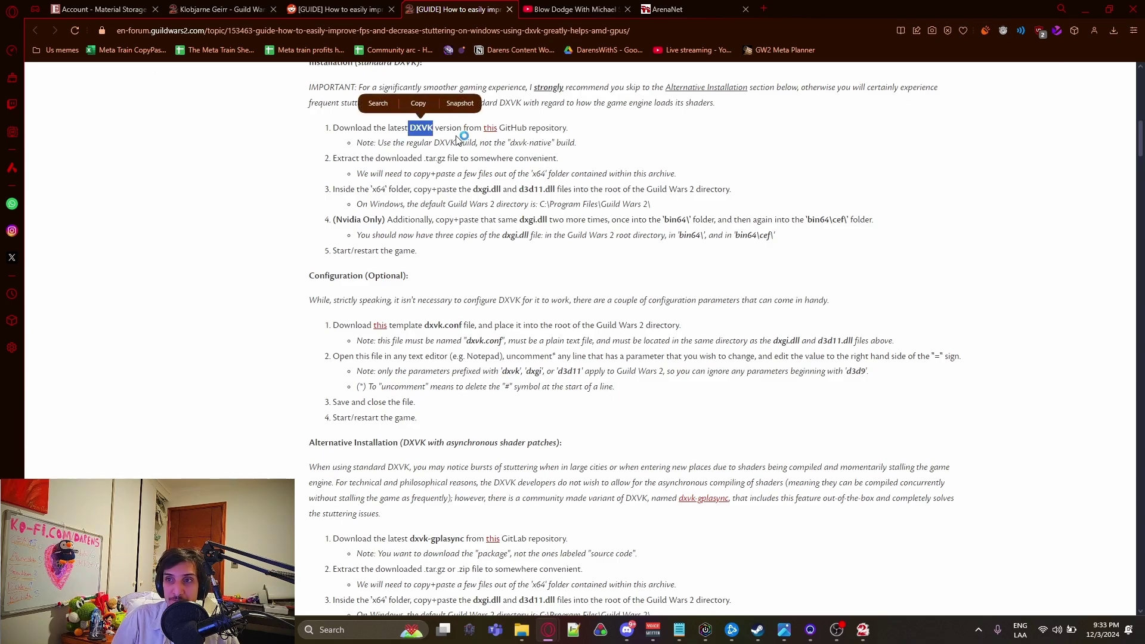
click(426, 133)
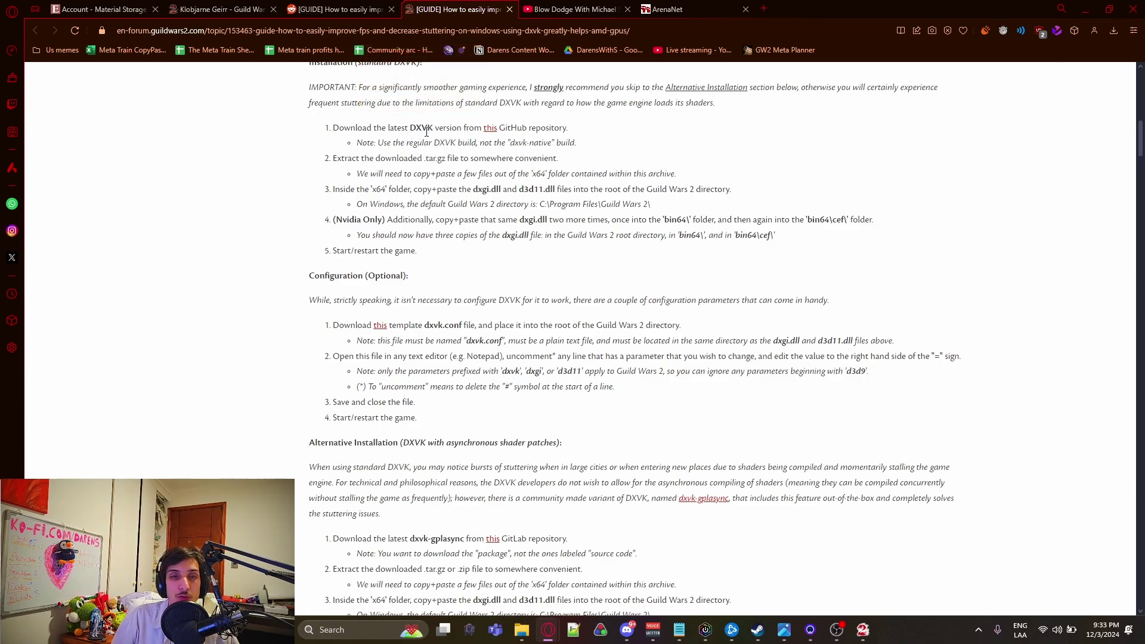
drag(425, 130, 432, 134)
click(432, 132)
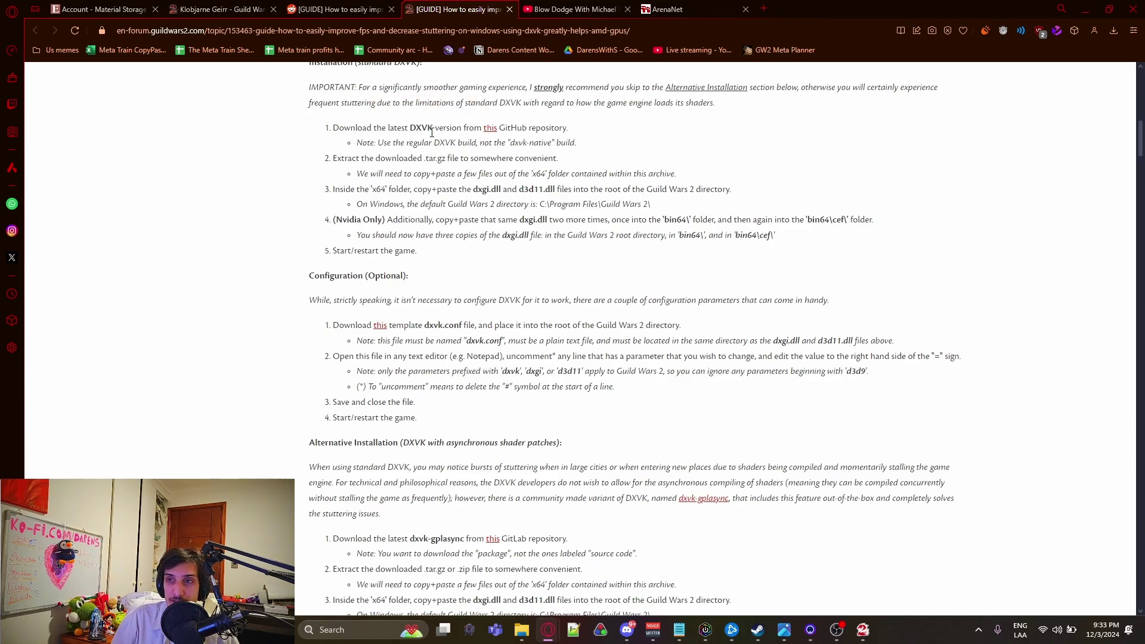
click(489, 128)
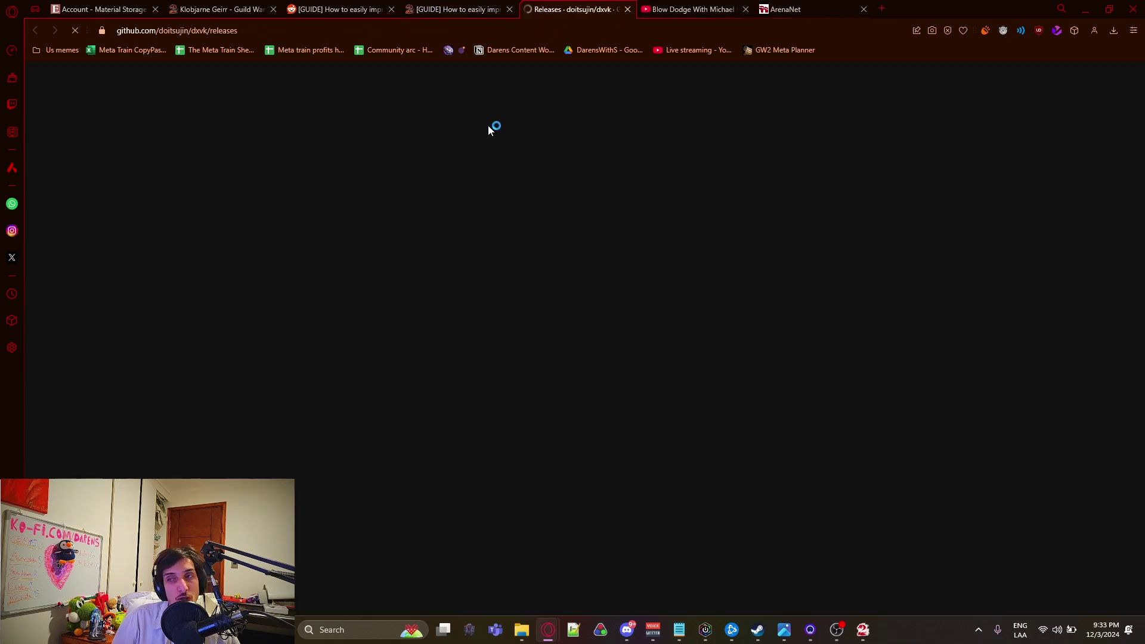
scroll(434, 411, down, 3)
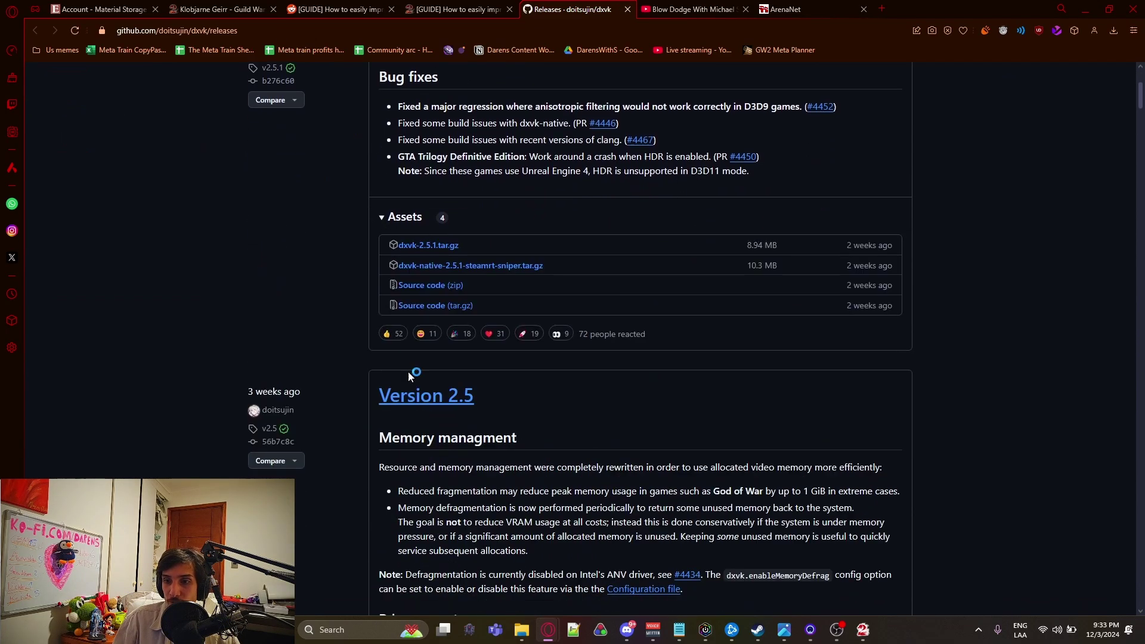
scroll(414, 376, up, 2)
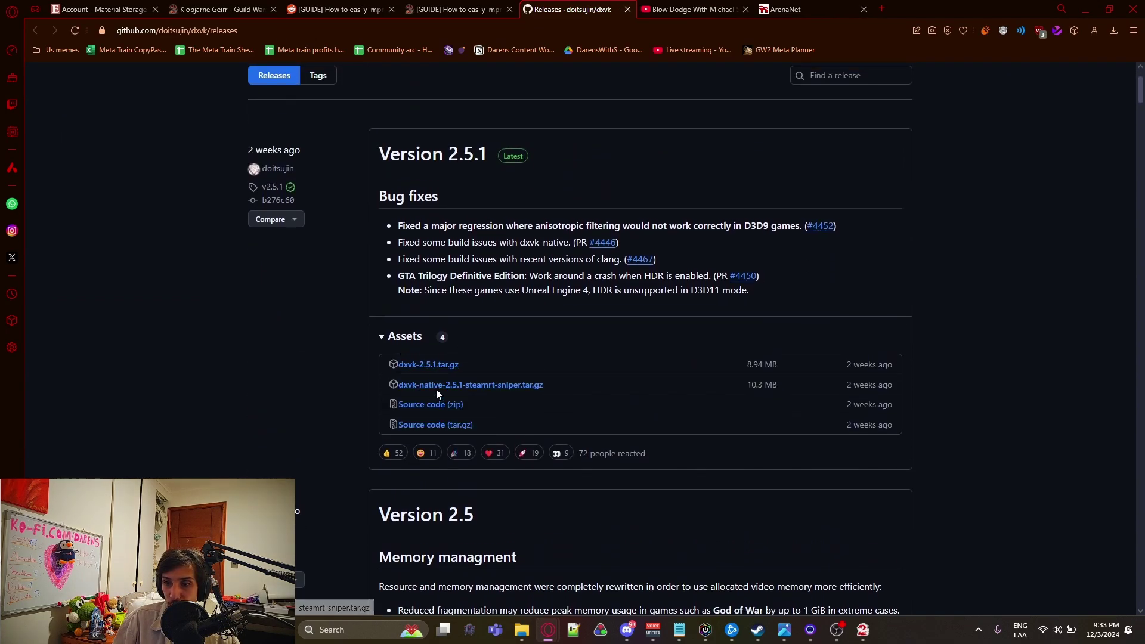
- Return to the forum guide and read the extraction and DLL copying instructions, highlighting the default Guild Wars 2 directory
click(444, 10)
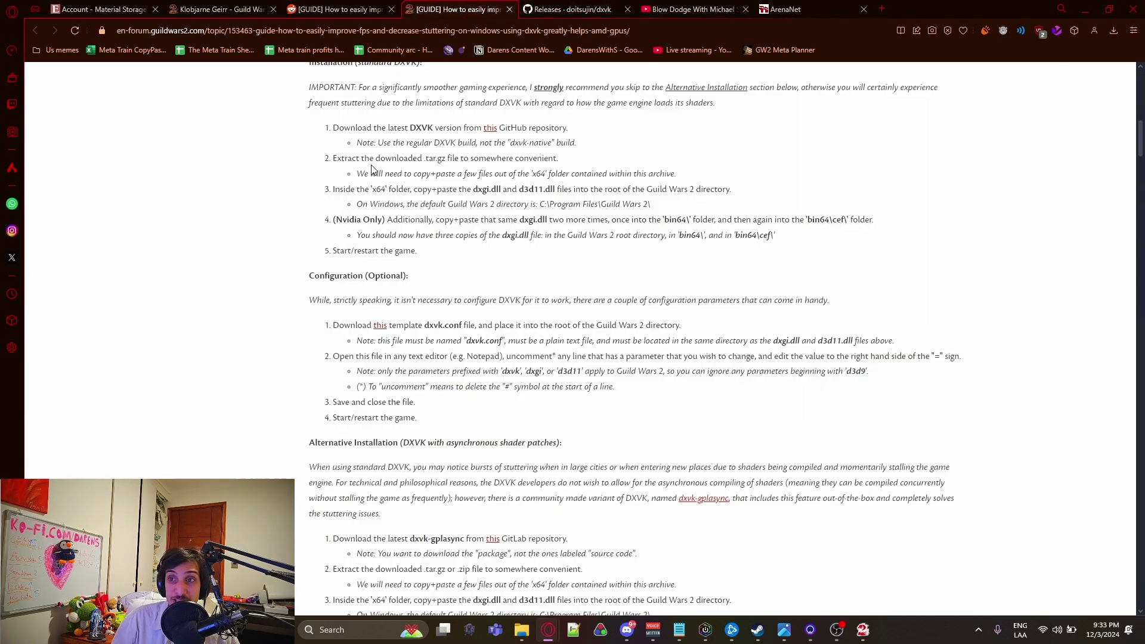
drag(333, 158, 442, 160)
click(417, 166)
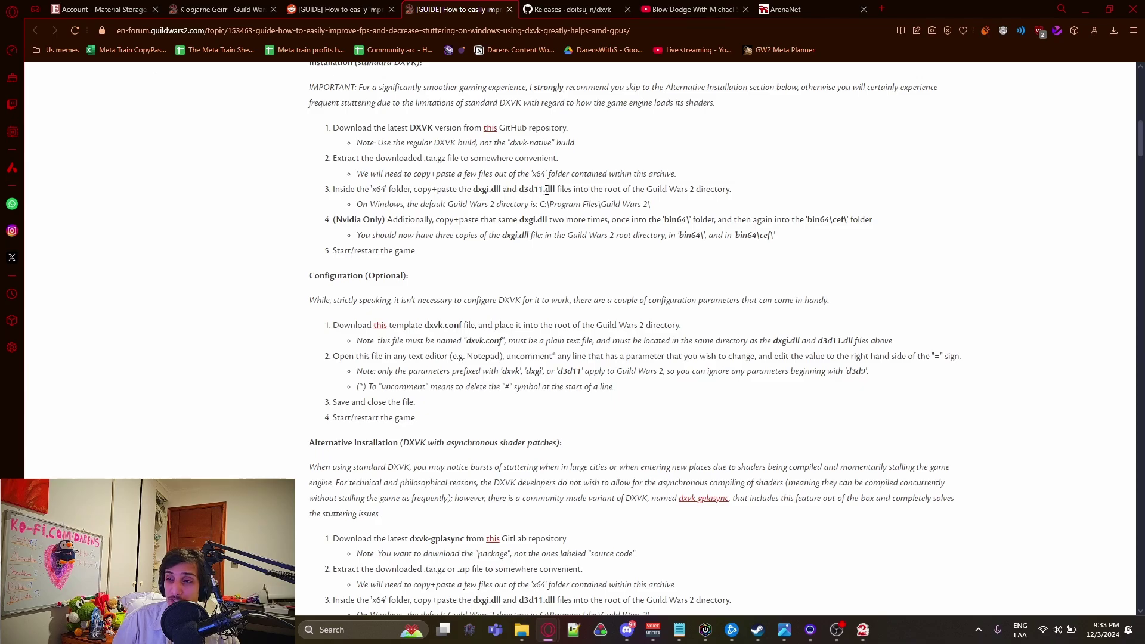
drag(587, 204, 654, 206)
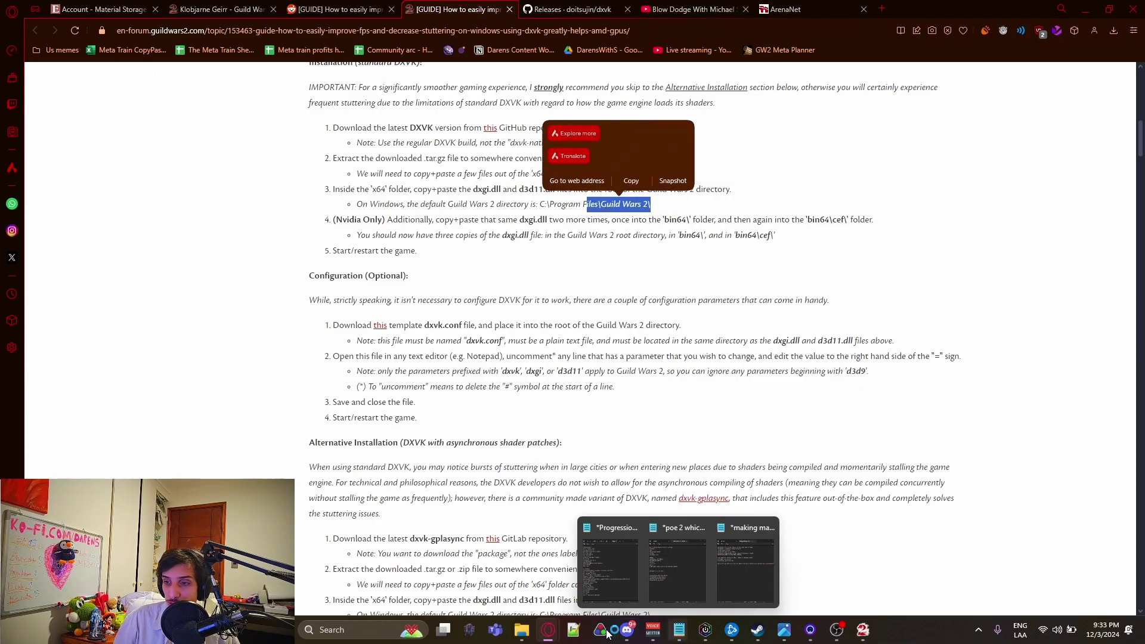
- Switch to File Explorer's Guild Wars 2 folder and examine the dxgi.dll, d3d11.dll and d3d11_chainload.dll files
click(530, 634)
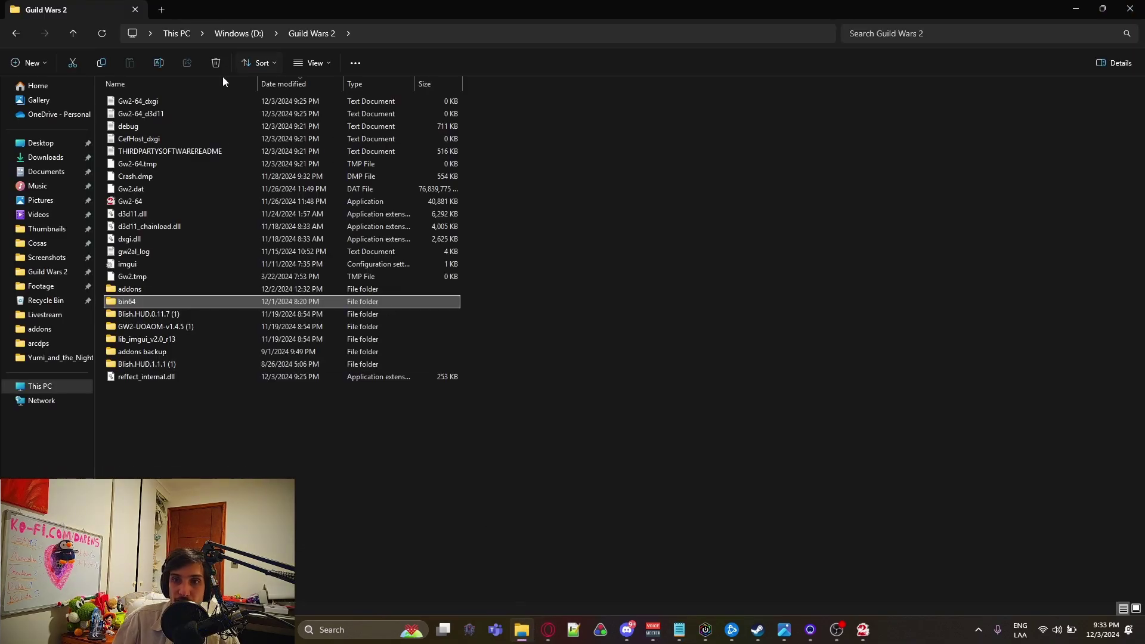
click(152, 239)
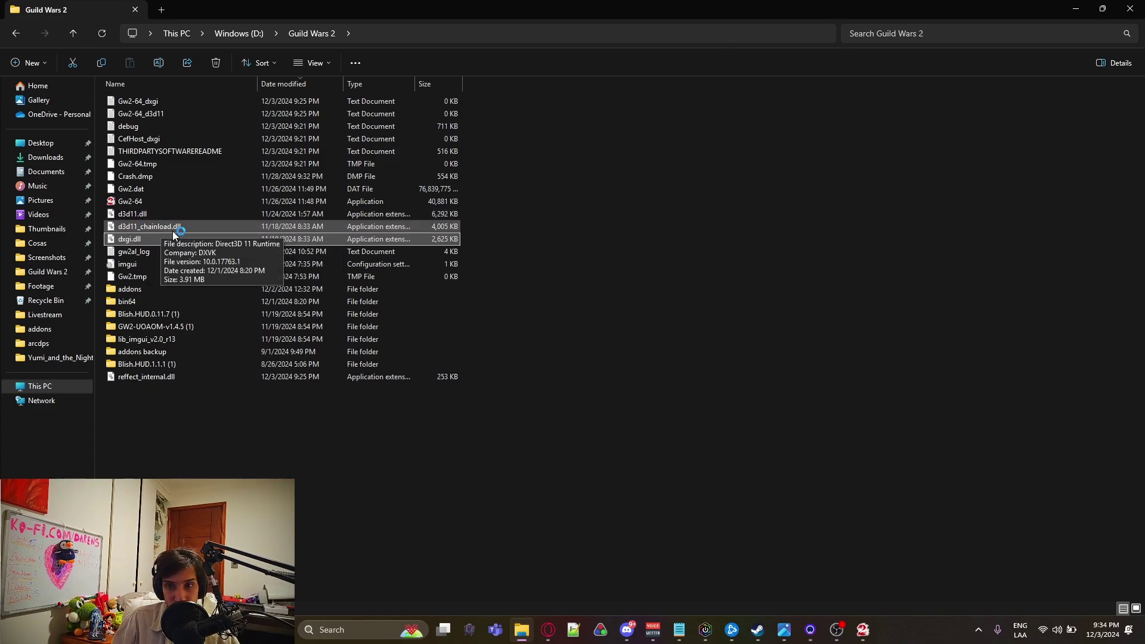
mouse_move(132, 232)
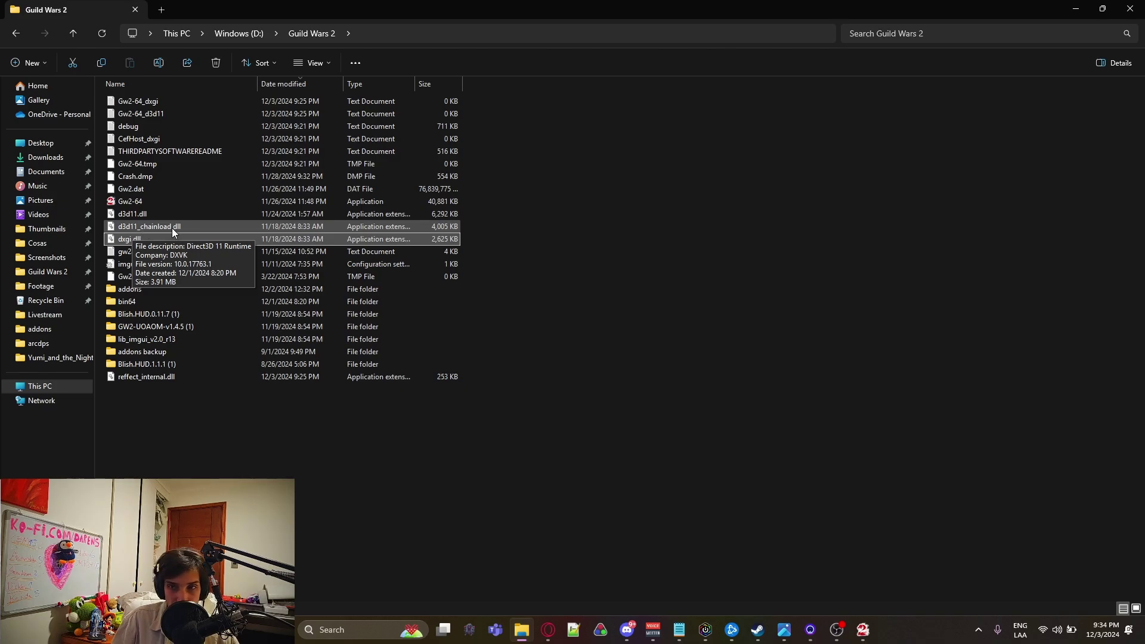
double_click(155, 213)
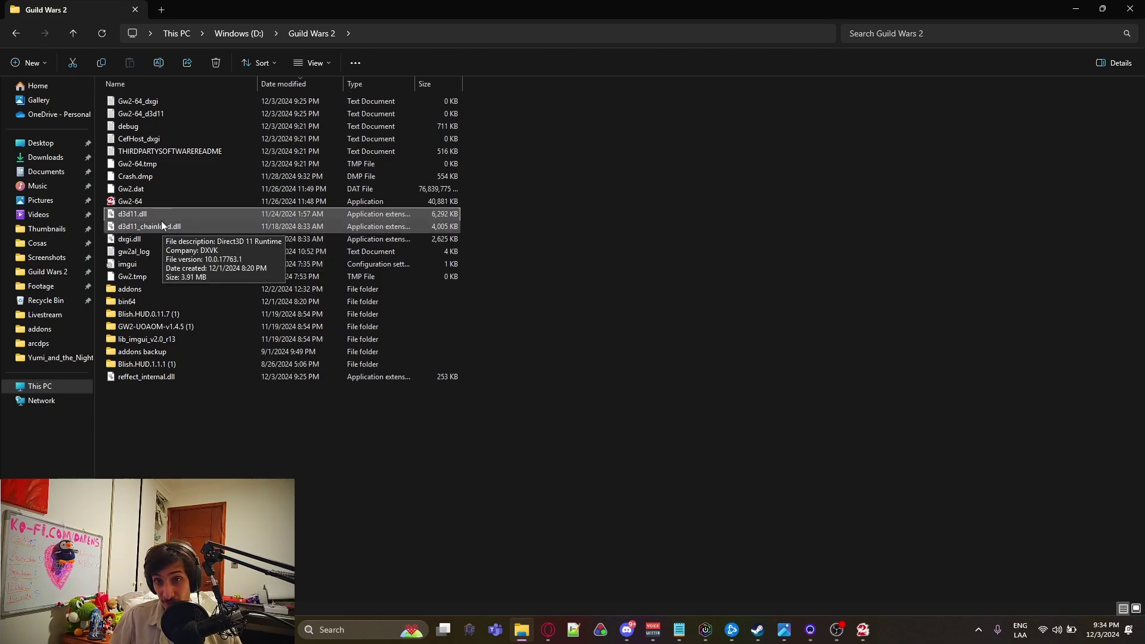
right_click(159, 226)
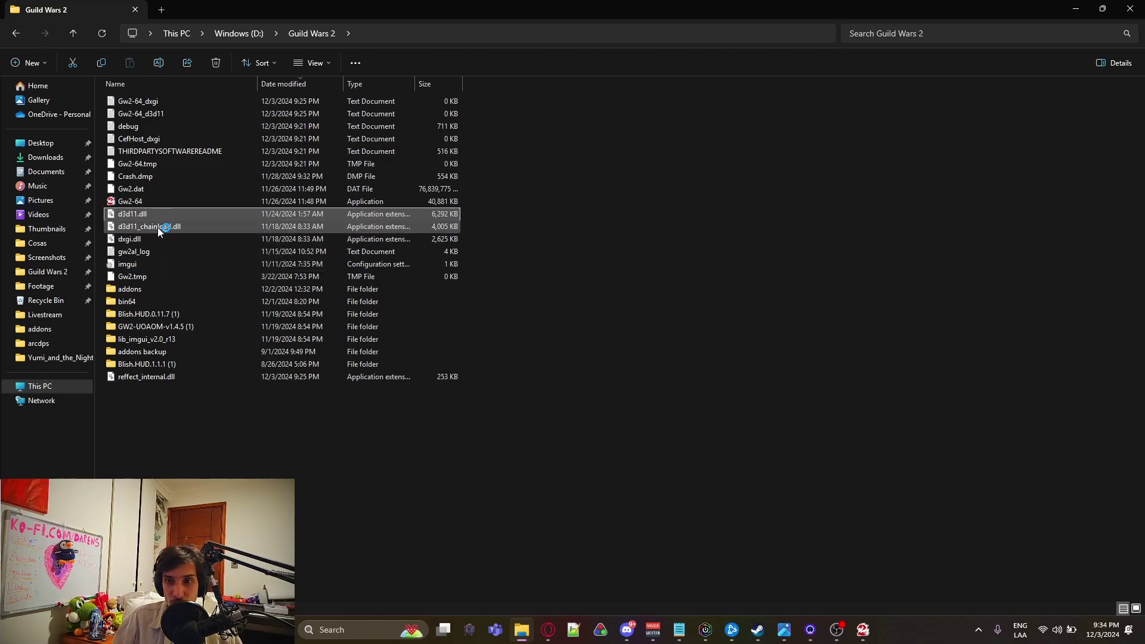
- Copy d3d11_chainload.dll and dxgi.dll from the Guild Wars 2 folder into its bin64 subfolder
click(157, 228)
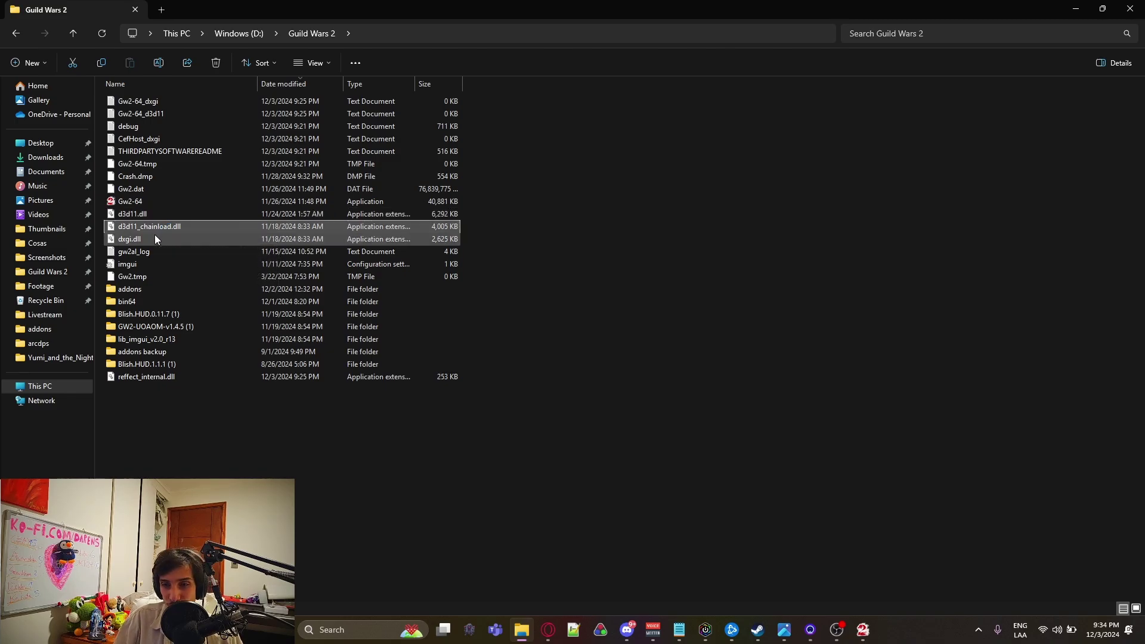
ctrl+click(155, 238)
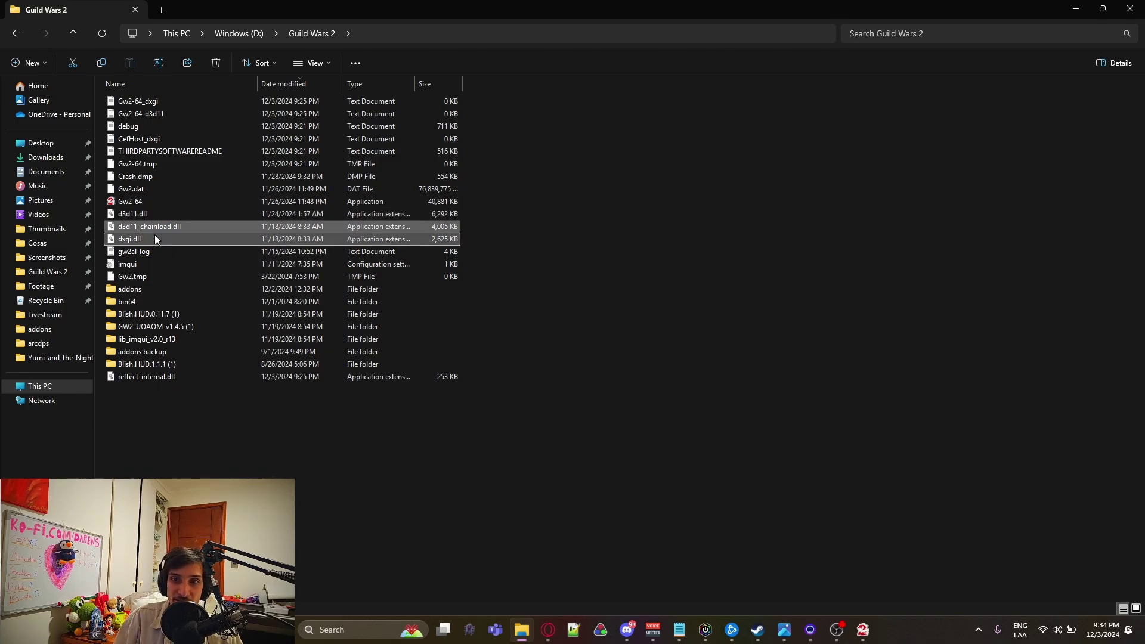
key(ctrl+c)
double_click(146, 305)
key(ctrl+v)
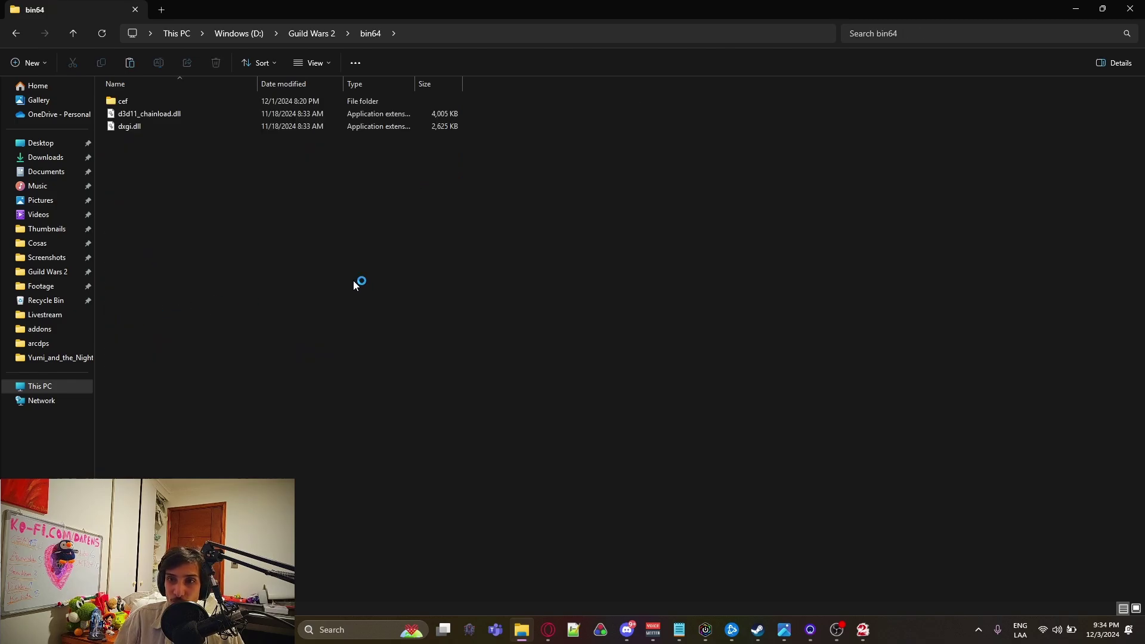
- Open the cef subfolder of bin64 and examine its dxgi.dll and d3d11_chainload.dll copies
double_click(142, 100)
drag(478, 394, 588, 253)
click(1075, 5)
- Return to the forum guide and read the optional configuration section, highlighting the dxvk.conf template file
click(743, 257)
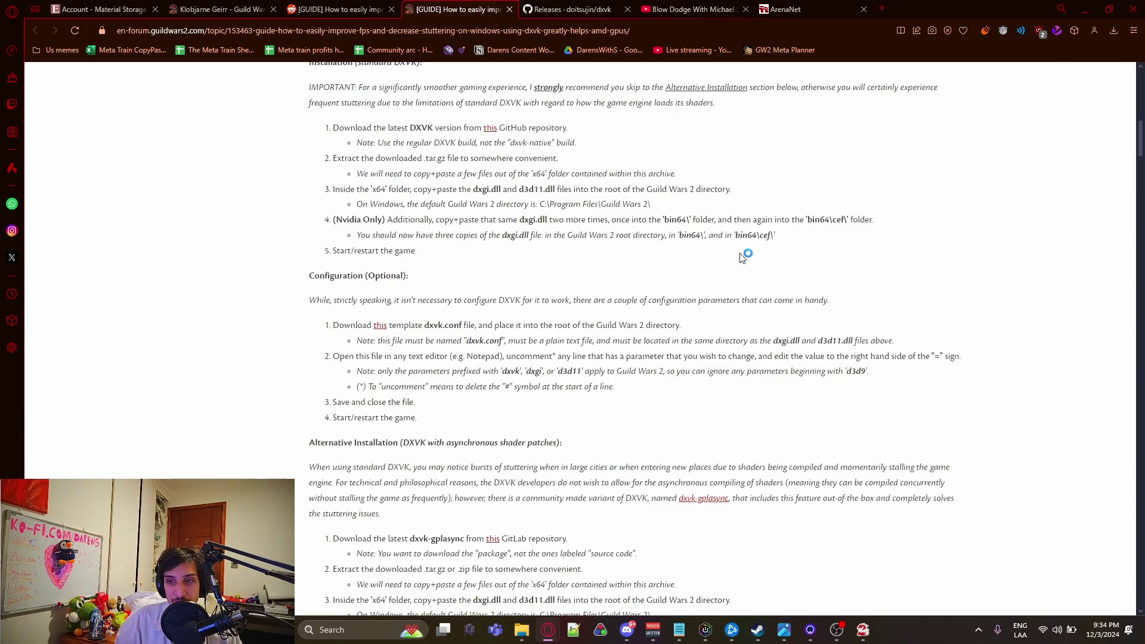
scroll(743, 253, down, 3)
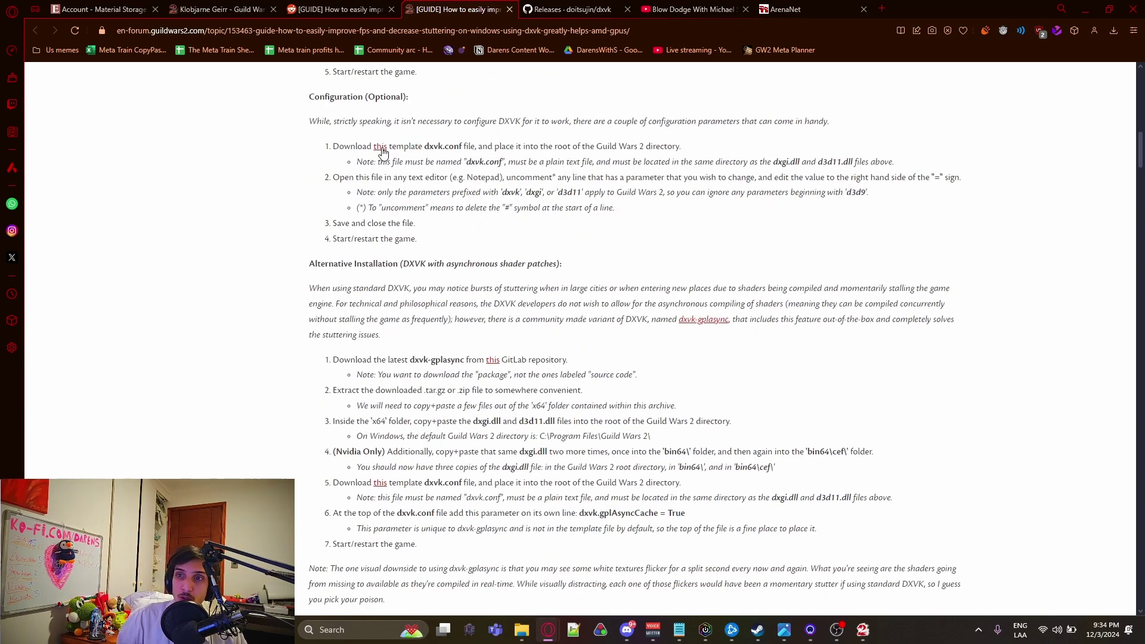
drag(390, 147, 463, 148)
click(446, 150)
- Switch to File Explorer, go up to the Guild Wars 2 folder and look for a dxvk.conf file
click(522, 631)
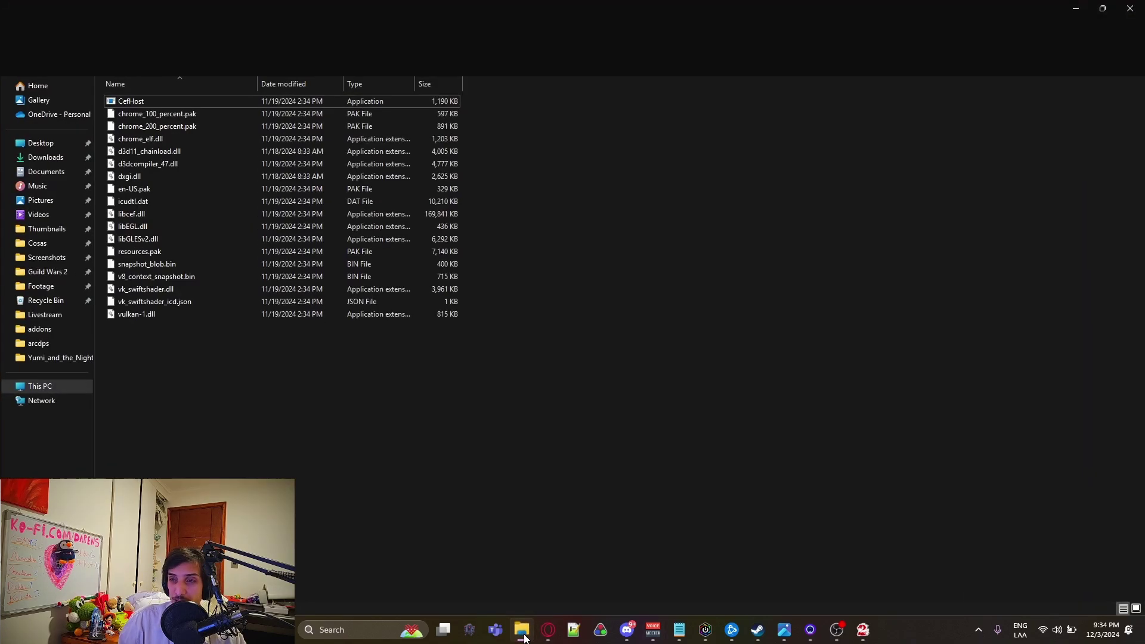
click(320, 34)
click(189, 139)
click(181, 227)
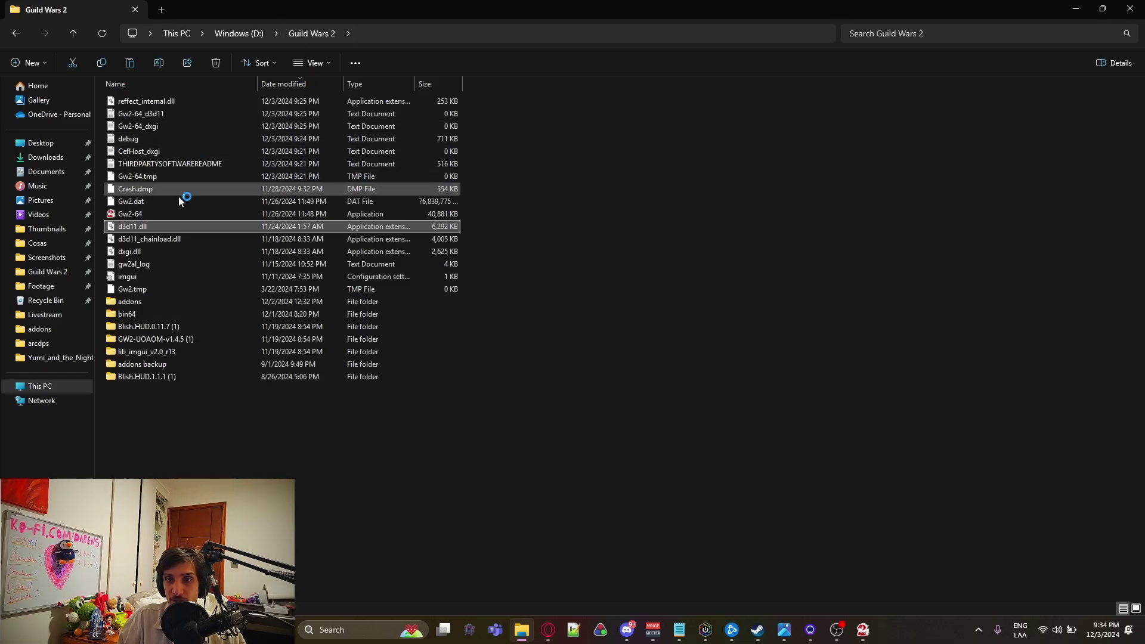
key(d)
key(d)
key(d)
- Open the dxvk.conf template linked in the guide's configuration section and download it from GitHub
key(alt+Tab)
click(450, 150)
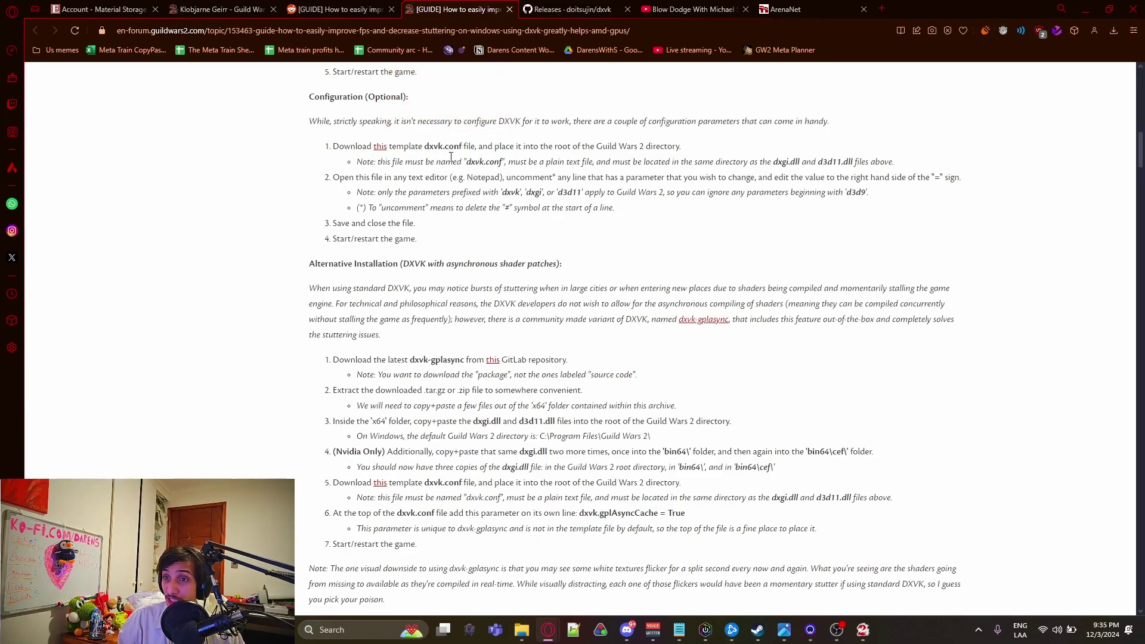
click(1116, 190)
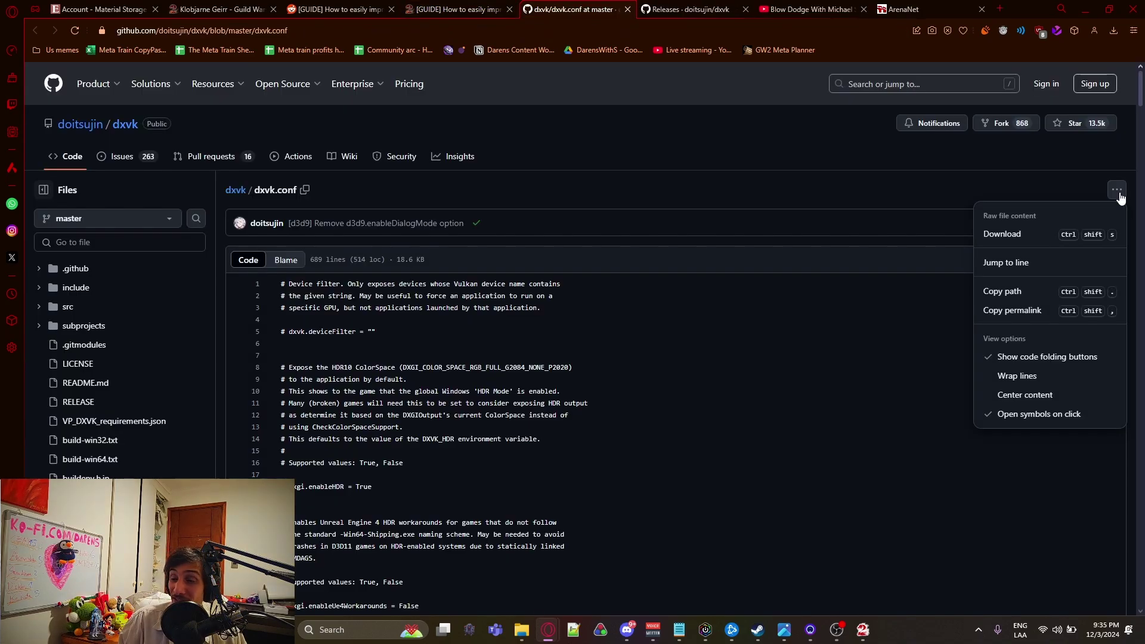
click(1038, 231)
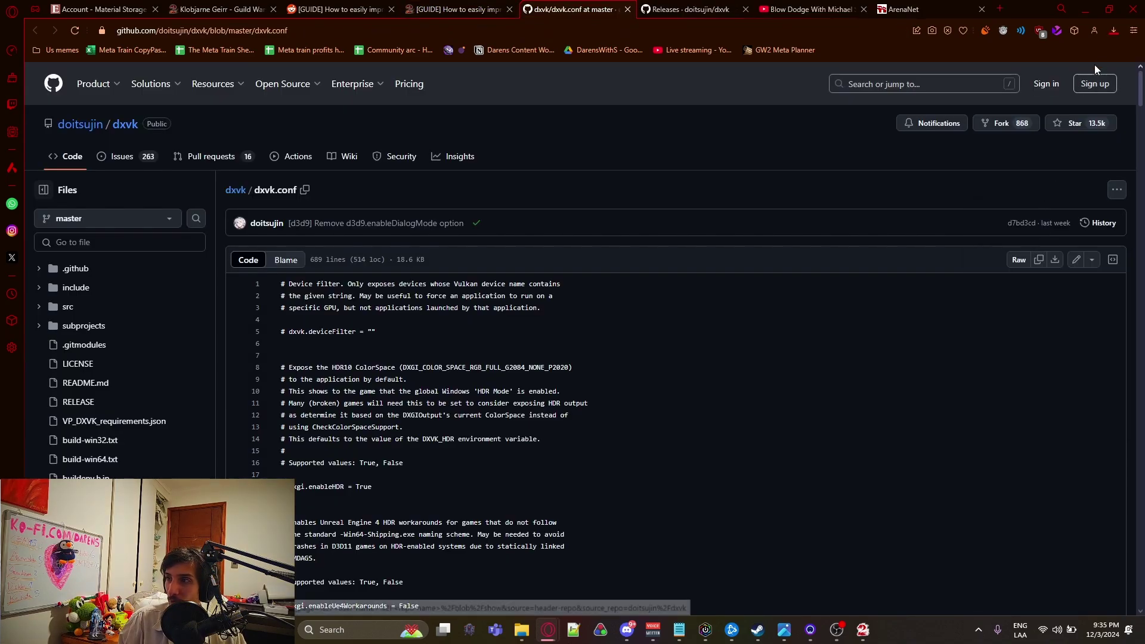
- Show the downloaded dxvk (1).conf in its folder and place it in the Guild Wars 2 folder
click(1111, 30)
click(1119, 109)
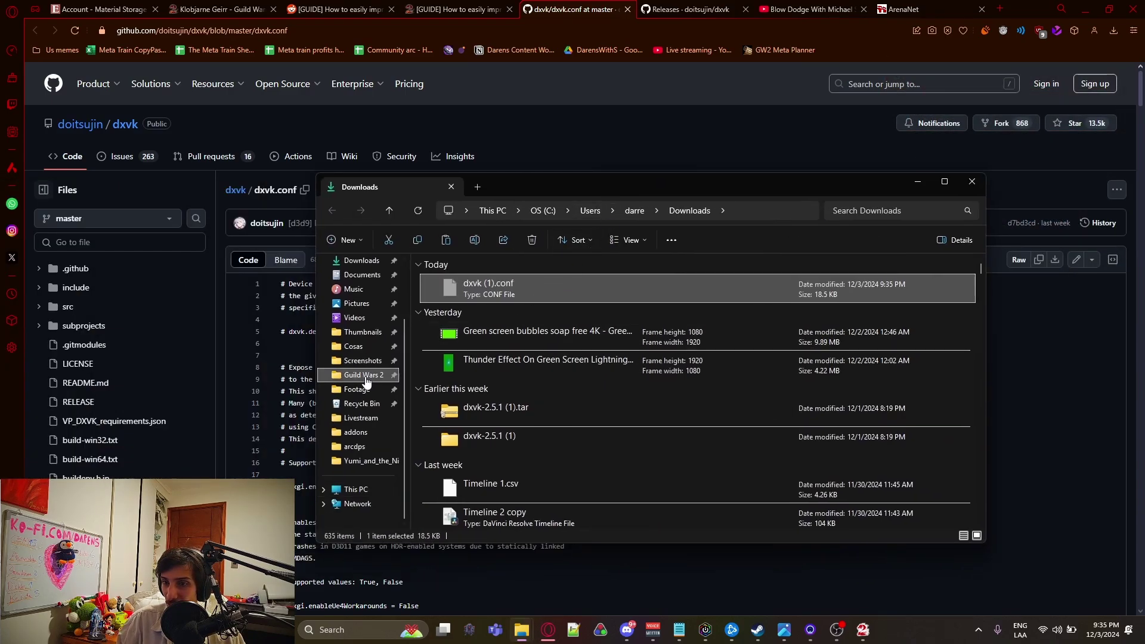
click(363, 375)
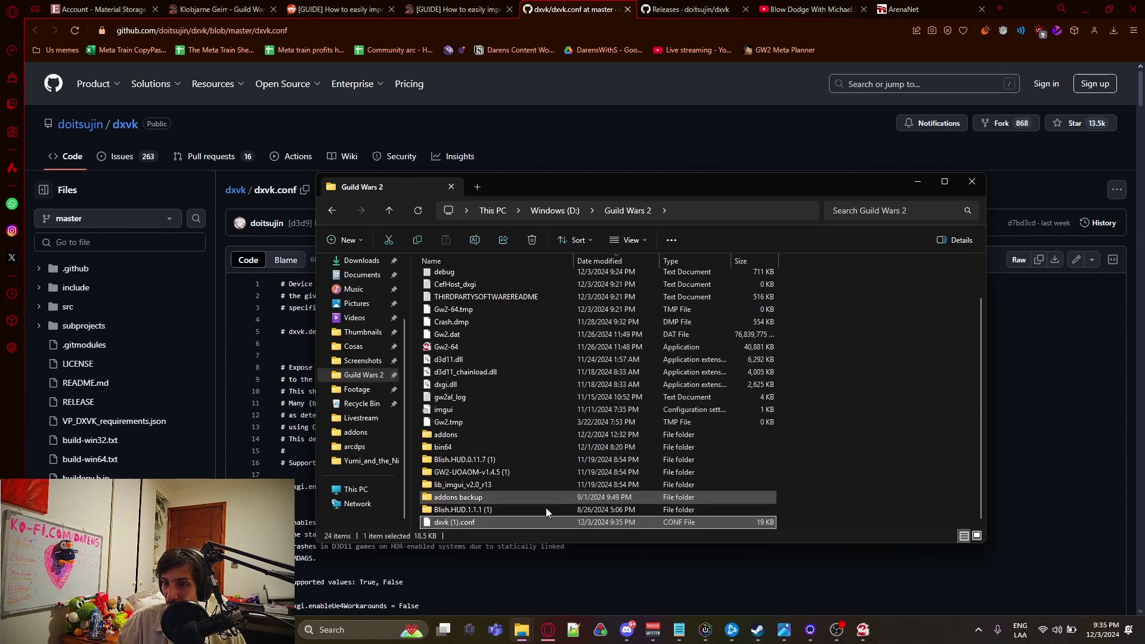
- Rename the configuration file as "dxvk .conf" by removing the (1) from its name
key(F2)
key(Right)
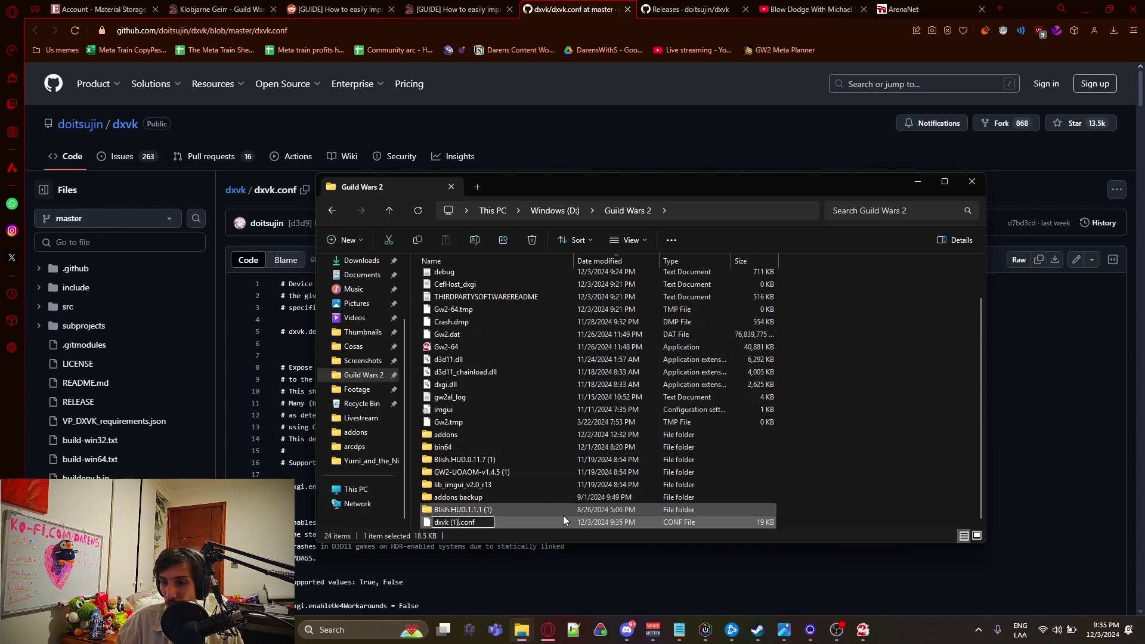
key(BackSpace)
key(BackSpace)
key(BackSpace)
key(Return)
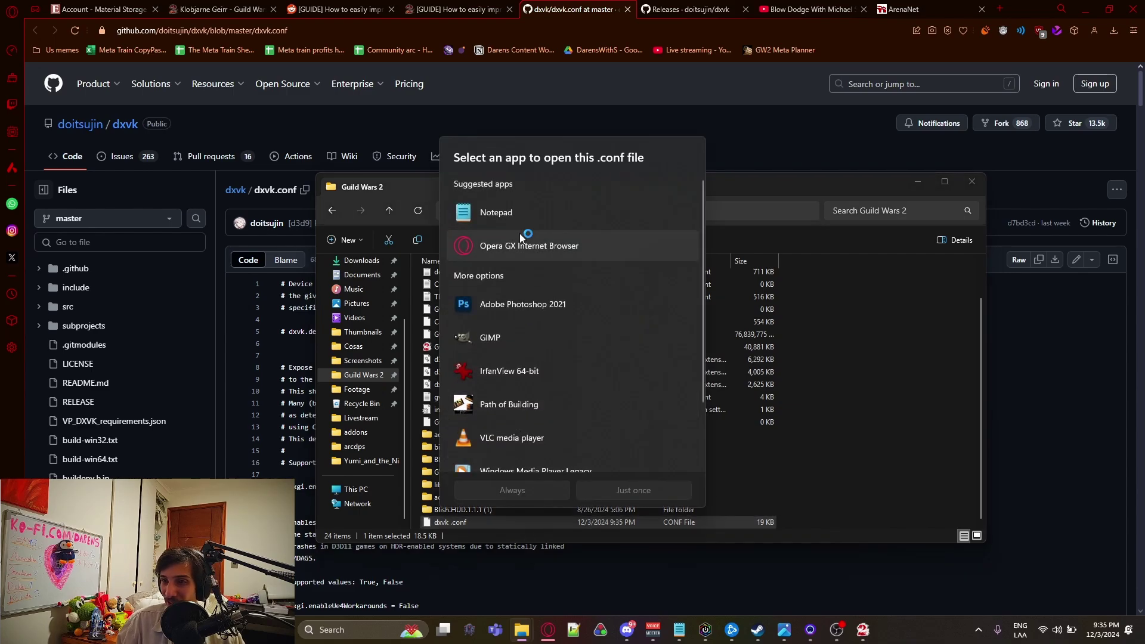
- Open dxvk .conf in Notepad just once and examine its commented parameters in a maximized window
click(648, 490)
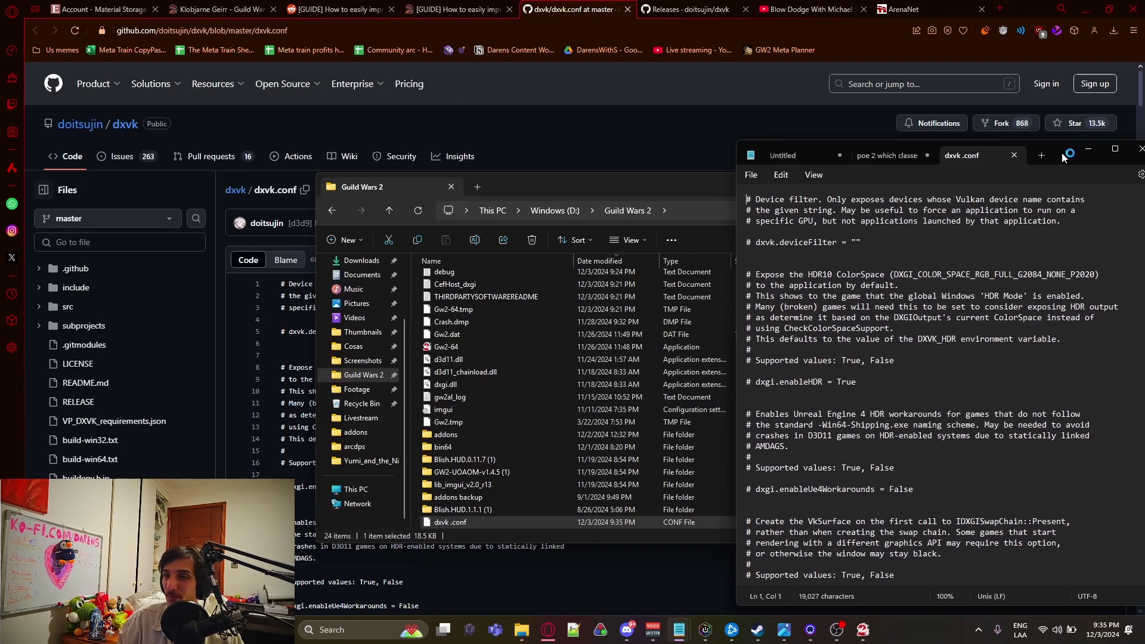
double_click(1063, 157)
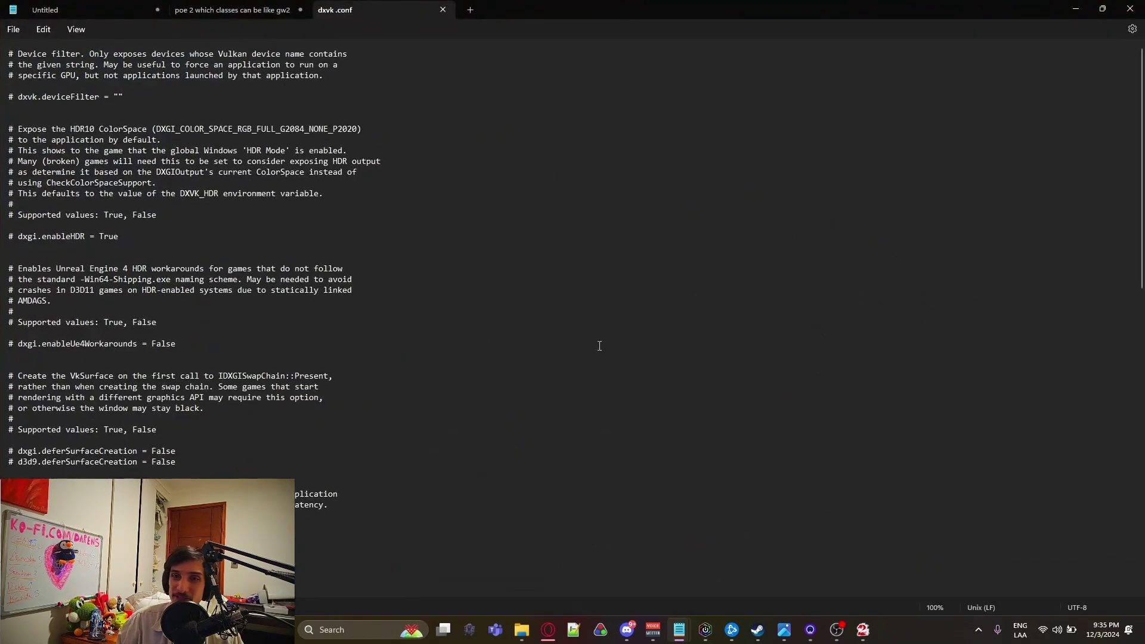
scroll(276, 146, down, 20)
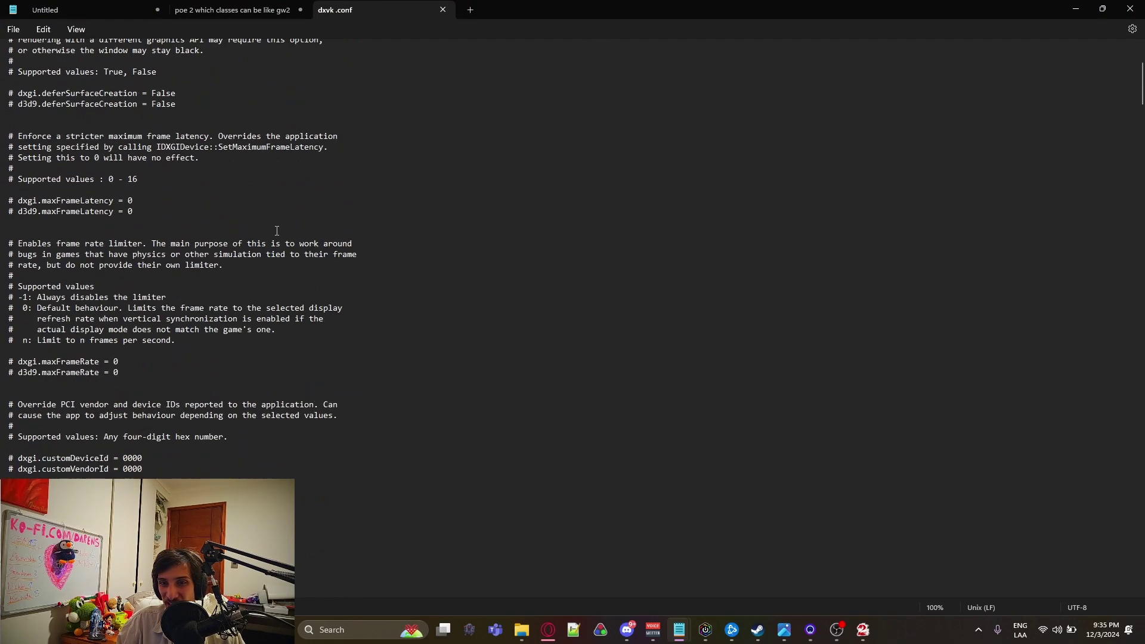
scroll(886, 278, down, 20)
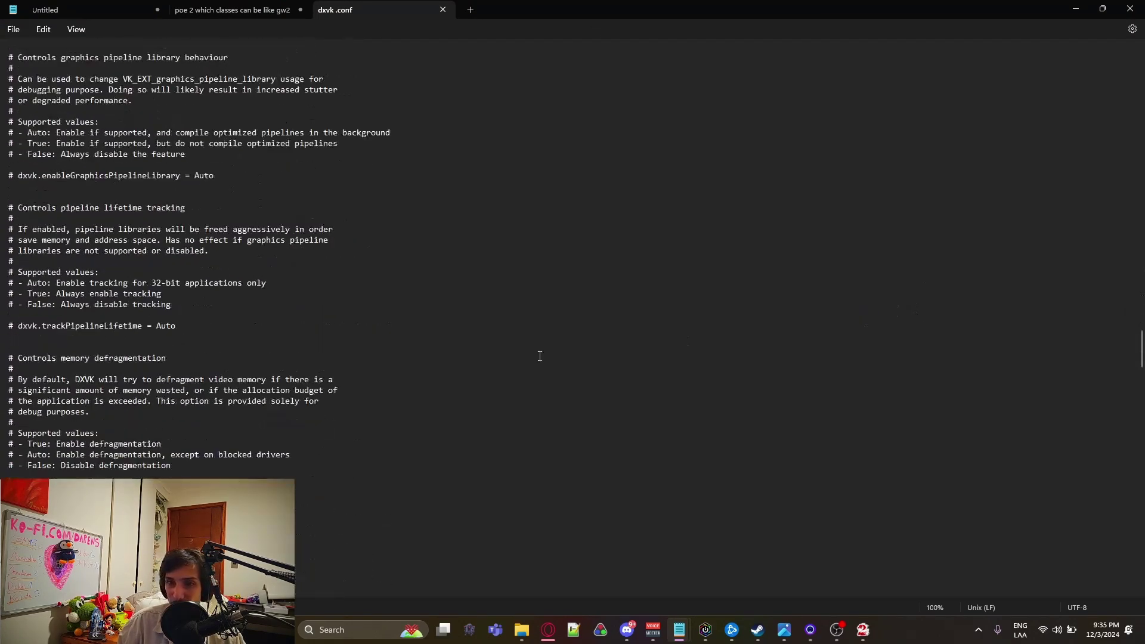
scroll(449, 414, up, 7)
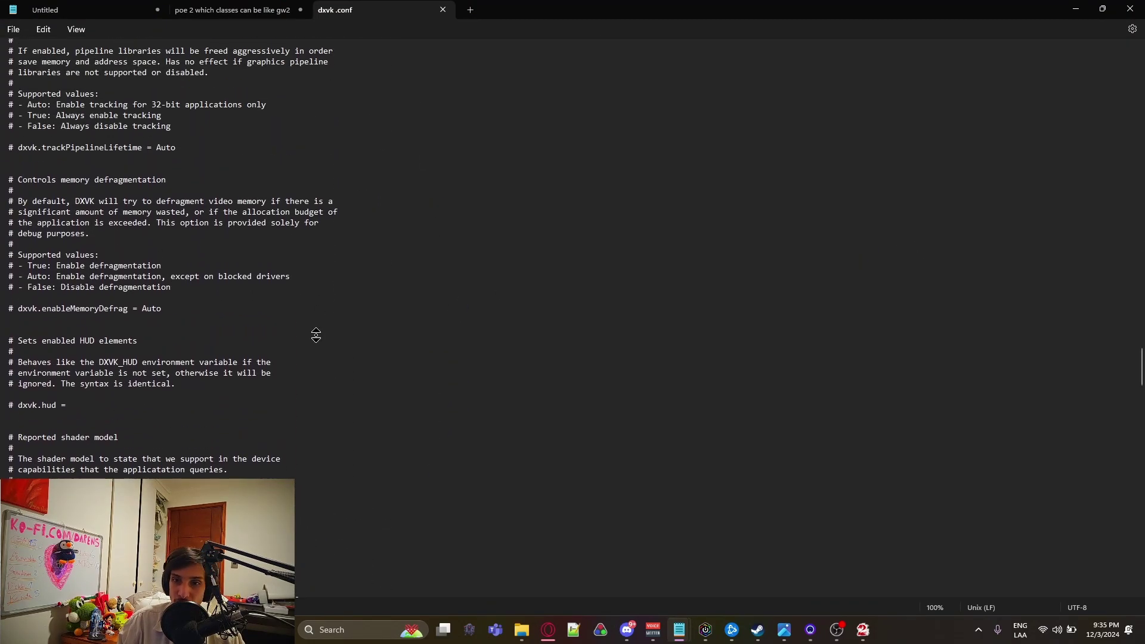
scroll(267, 326, down, 2)
scroll(266, 316, up, 10)
scroll(267, 316, up, 20)
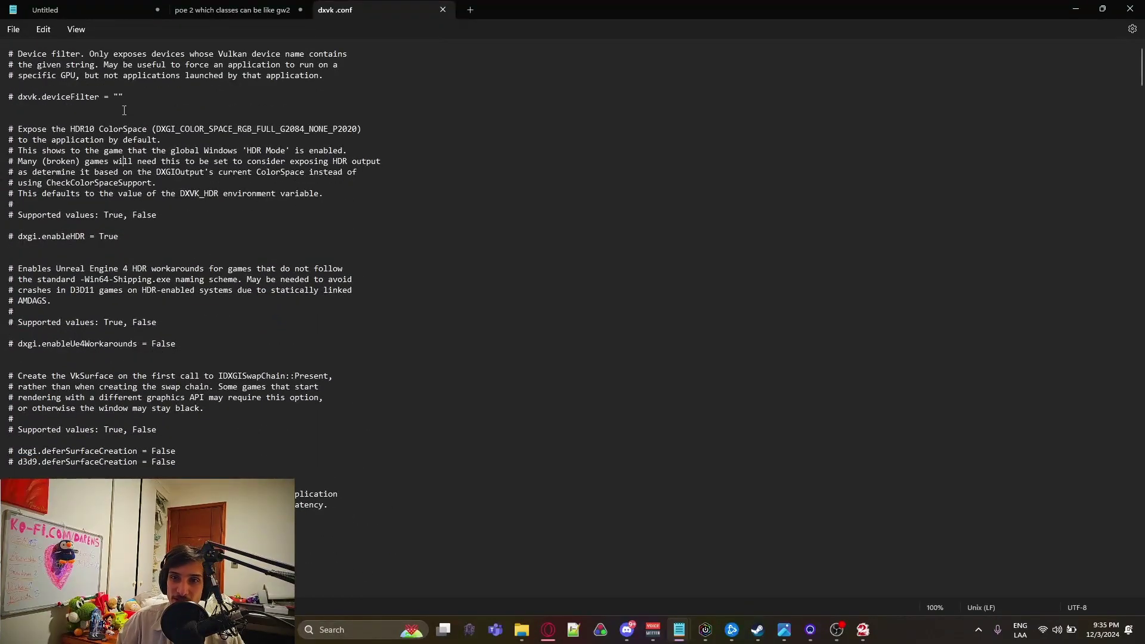
- Go over the device filter and HDR comments in dxvk .conf and set dxgi.enableHDR to False
drag(24, 55, 316, 86)
double_click(329, 192)
drag(327, 192, 286, 151)
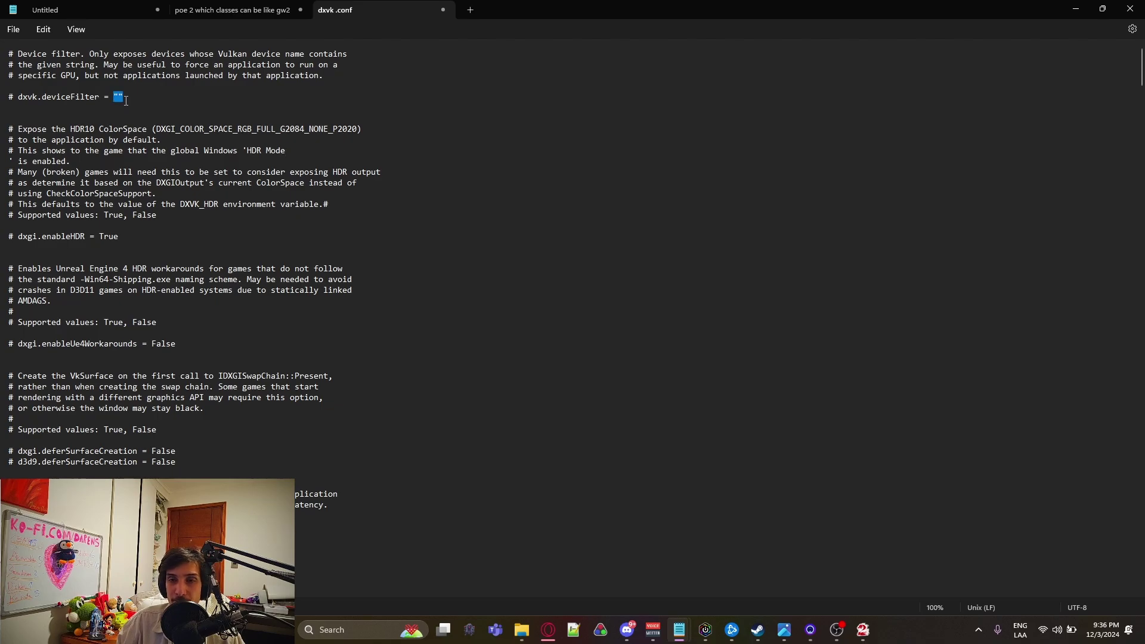
scroll(128, 177, down, 1)
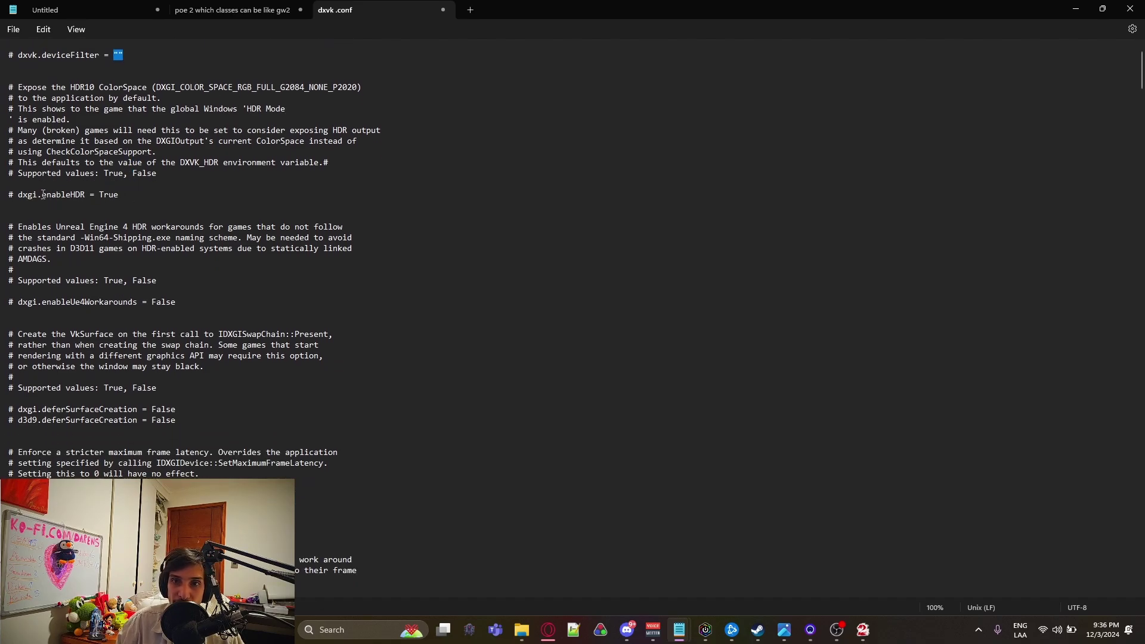
drag(100, 195, 110, 195)
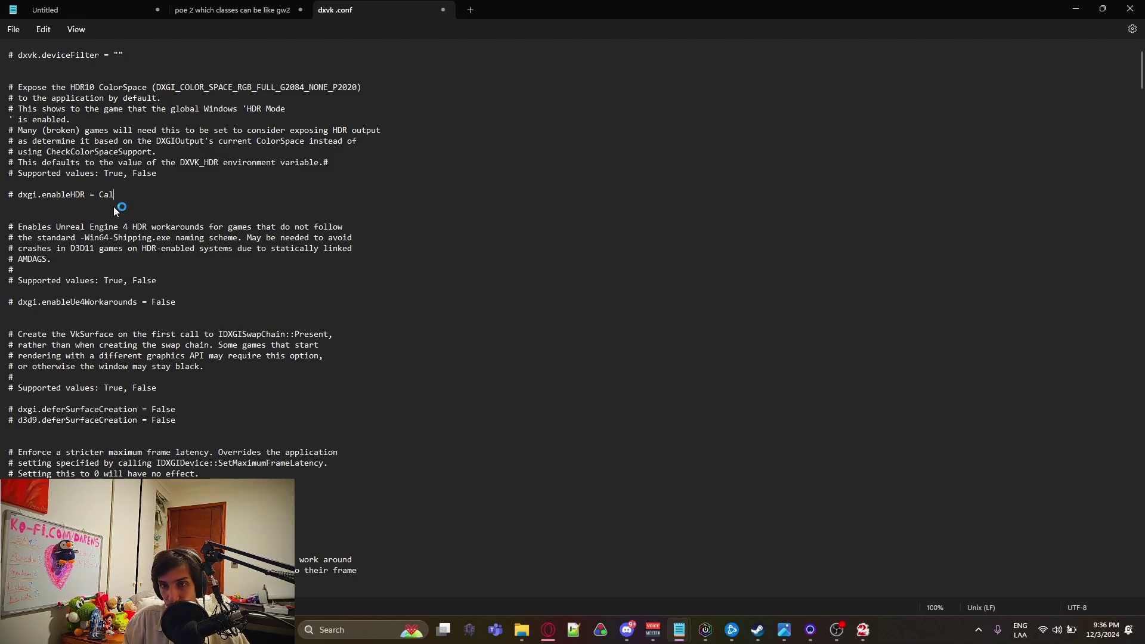
text(False)
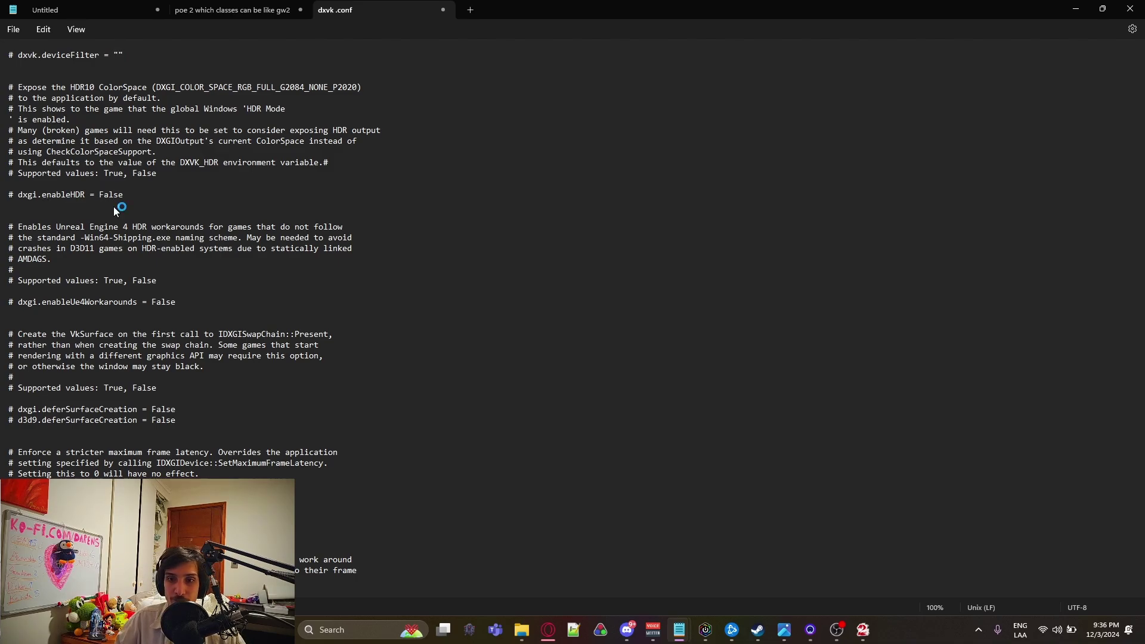
- Review the maximum frame latency parameters and close dxvk .conf, saving its changes
scroll(101, 430, down, 2)
scroll(102, 434, down, 1)
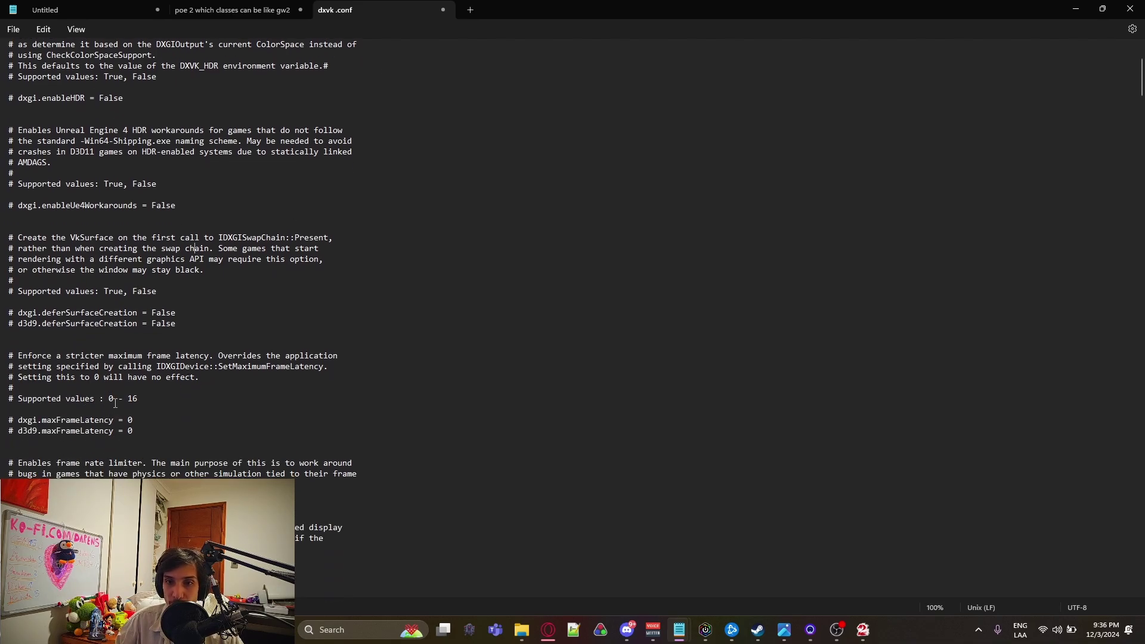
drag(130, 398, 137, 421)
click(138, 424)
click(444, 10)
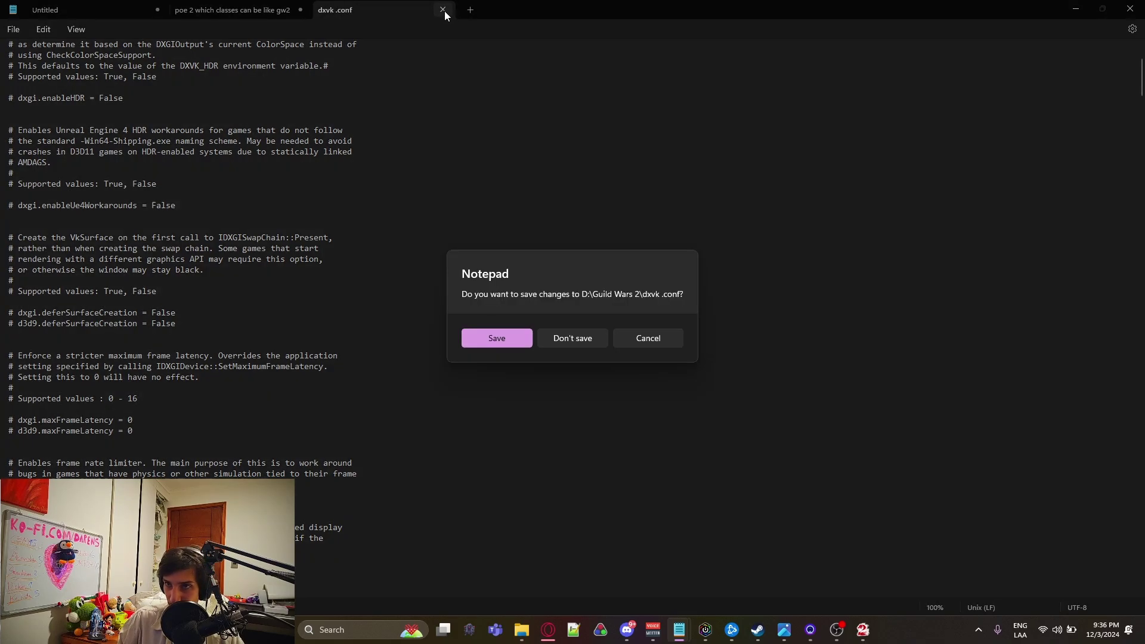
click(500, 338)
click(1075, 9)
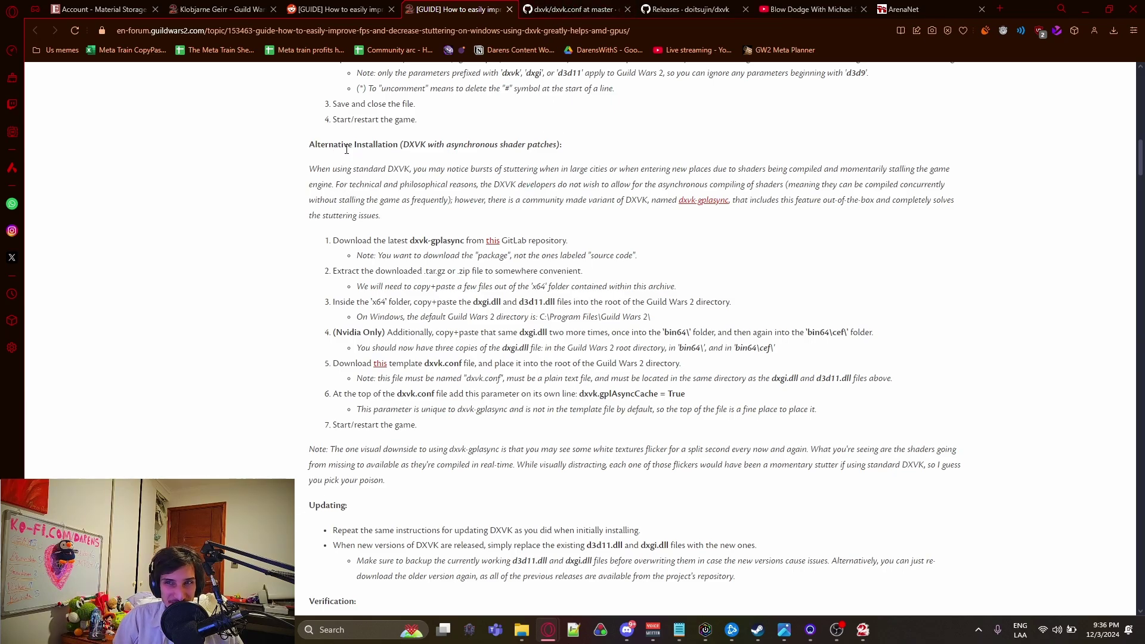
- Read the guide's Alternative Installation section on DXVK with asynchronous shader patches, highlighting its heading
drag(365, 144, 556, 147)
click(467, 150)
click(536, 186)
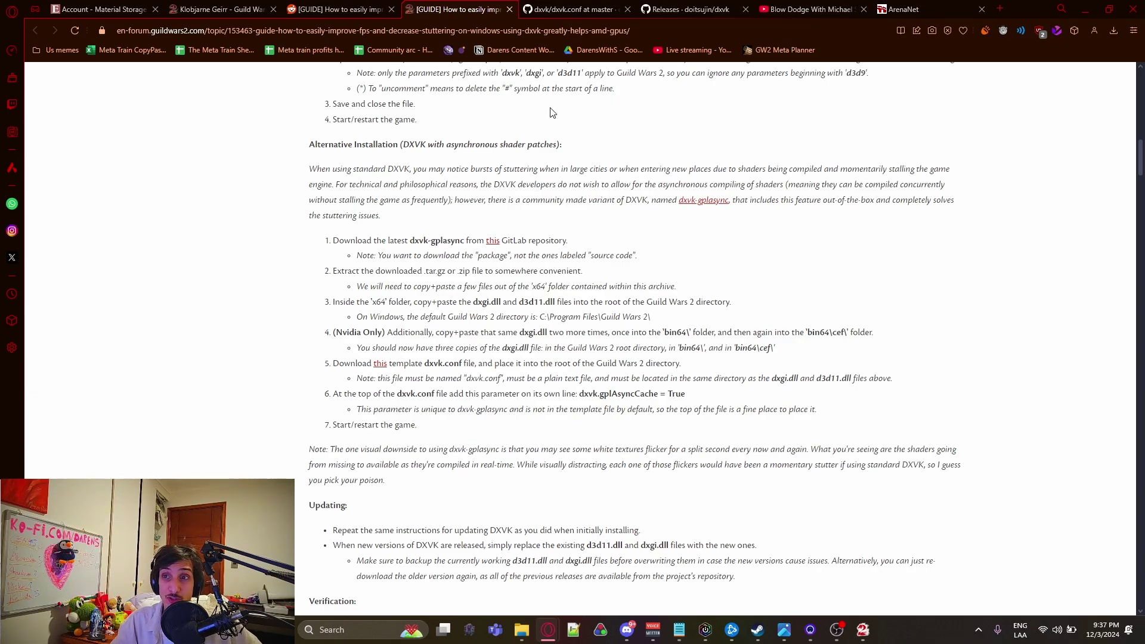
drag(365, 146, 536, 170)
click(453, 186)
- Open the dxvk-gplasync GitLab releases page linked in the guide and examine the v2.5.1-2 packages
scroll(370, 147, down, 2)
drag(339, 122, 466, 122)
click(490, 124)
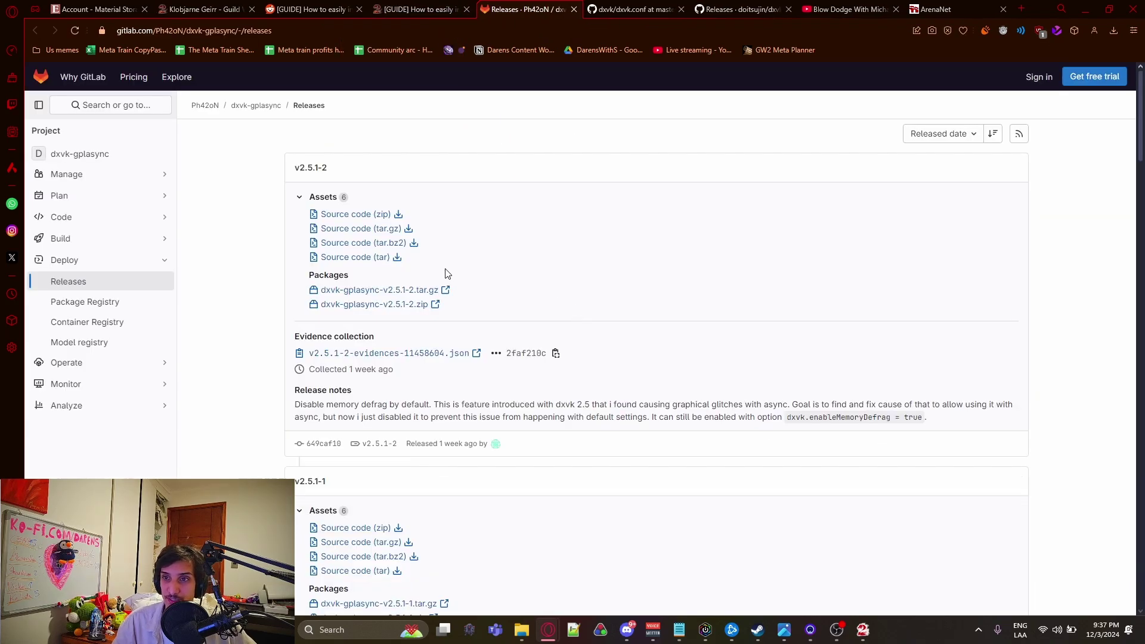
- Return to the guide and read the alternative installation's DLL copying steps, including the Nvidia-only bin64 and cef copies
key(ctrl+Tab)
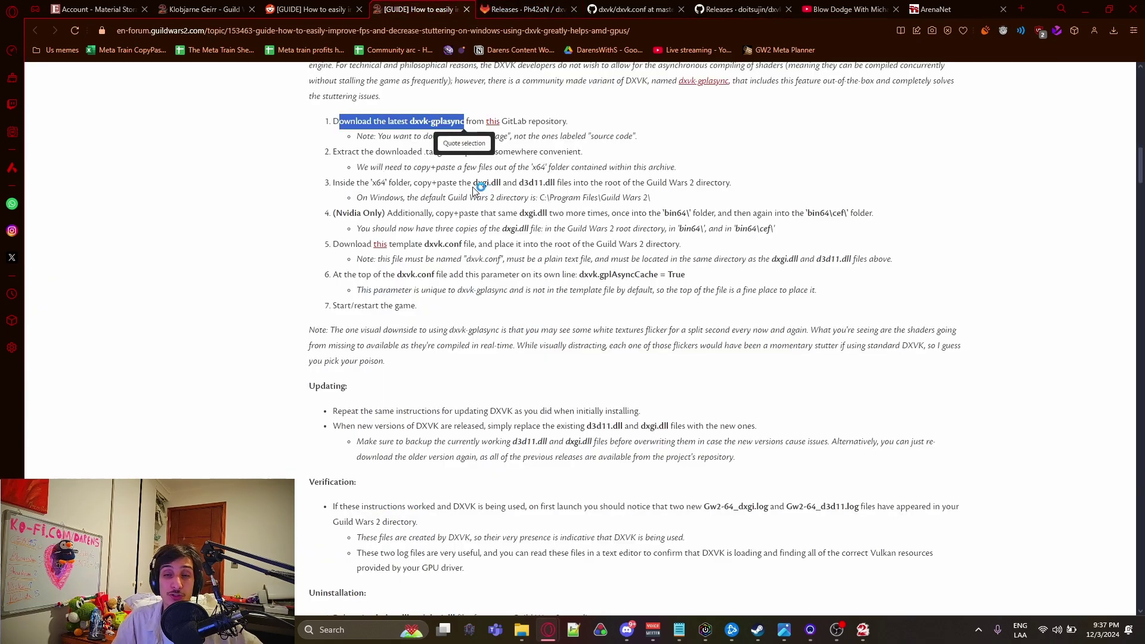
drag(472, 183, 556, 183)
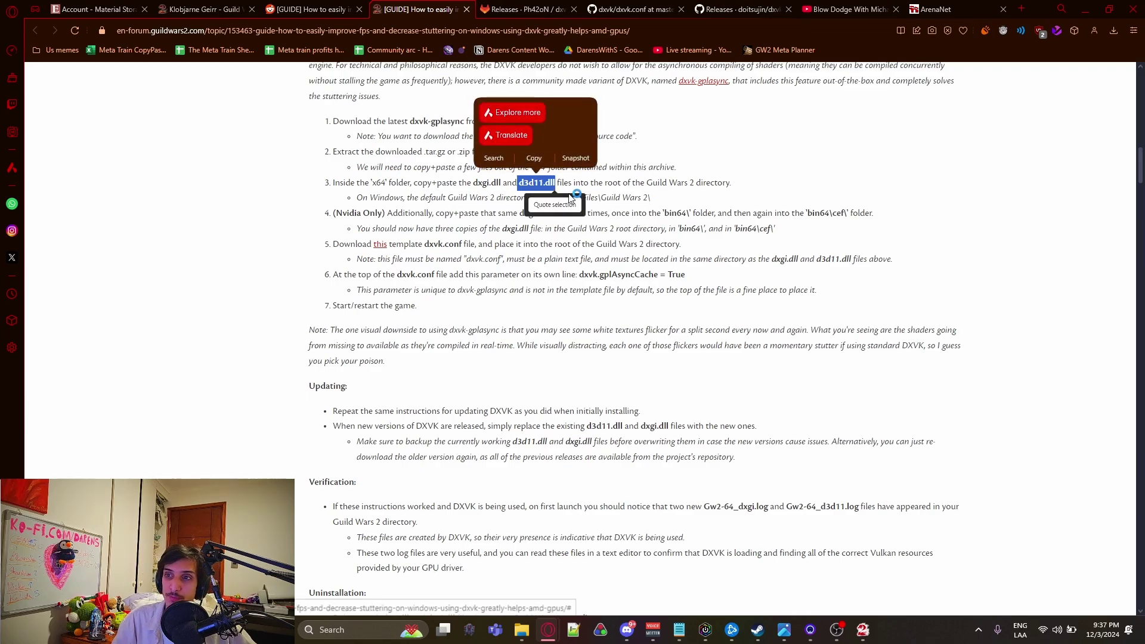
click(628, 197)
drag(347, 211, 374, 215)
click(743, 236)
mouse_move(789, 233)
mouse_down()
mouse_move(677, 229)
mouse_move(740, 230)
mouse_move(775, 572)
mouse_move(769, 231)
mouse_up()
click(770, 232)
scroll(519, 227, down, 2)
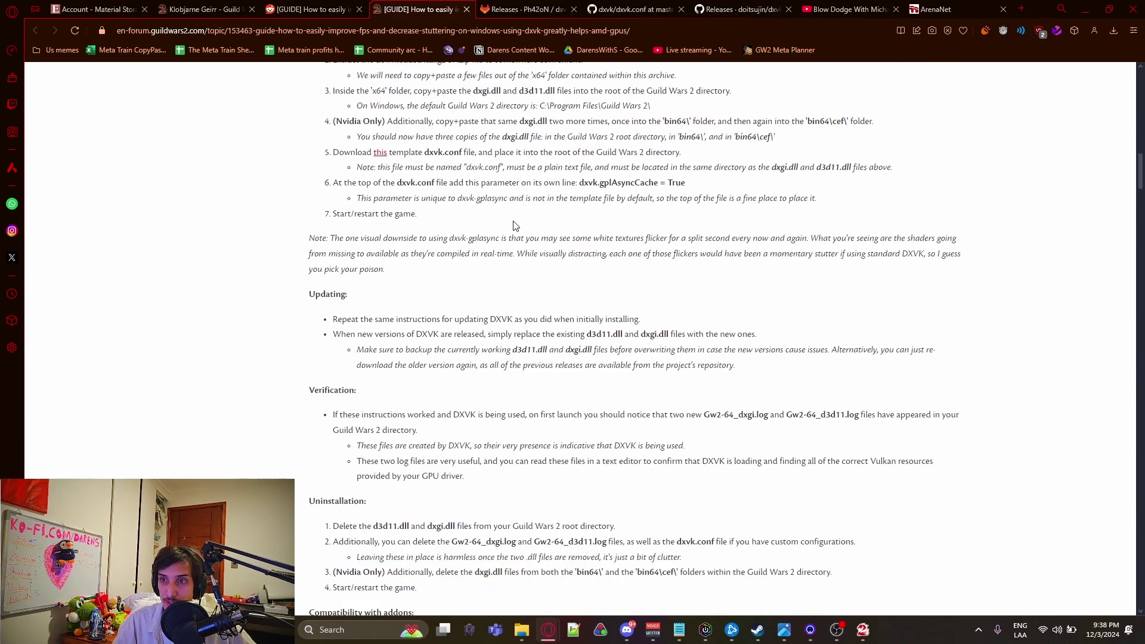
drag(426, 126, 488, 130)
click(455, 126)
- Read the guide's Updating section, highlighting the d3d11.dll file that new versions replace
scroll(448, 149, down, 2)
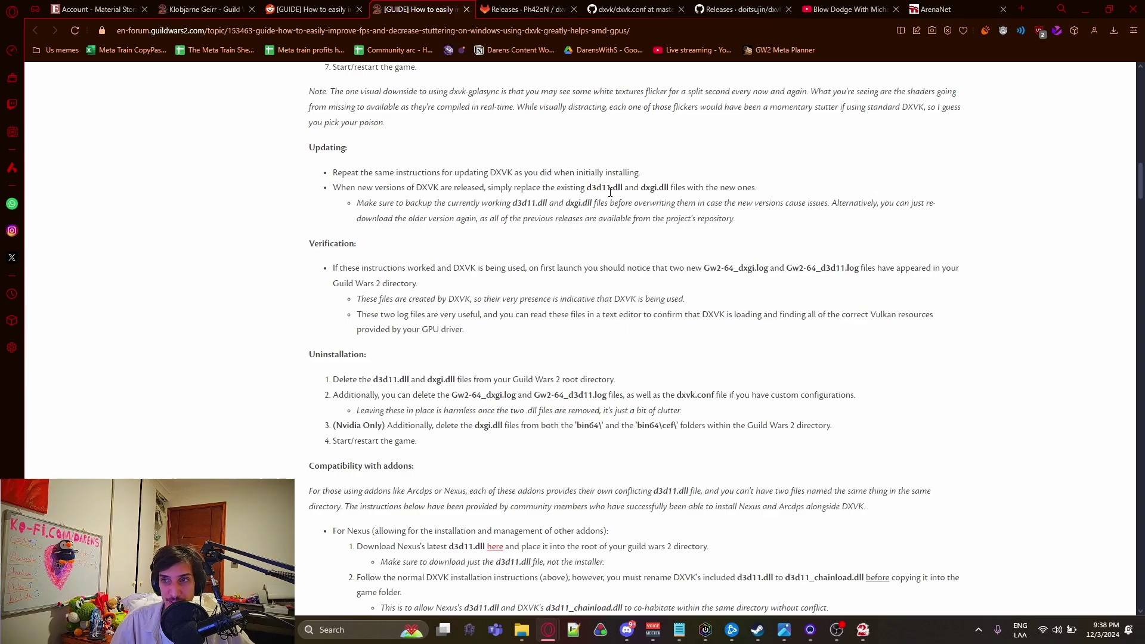
drag(588, 188, 624, 191)
click(590, 190)
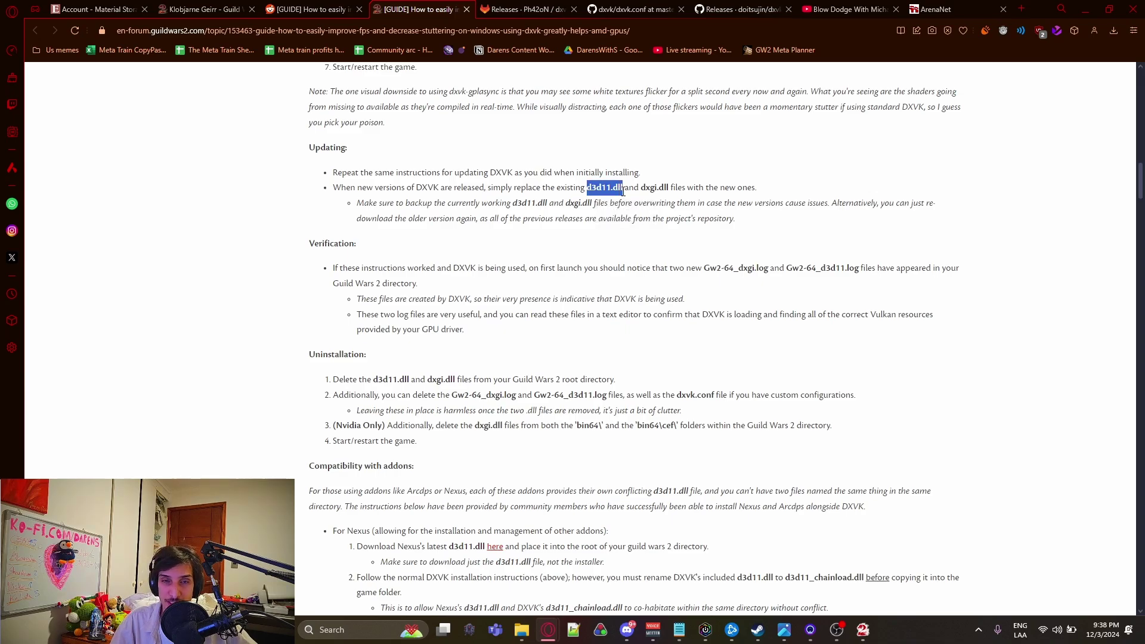
click(624, 192)
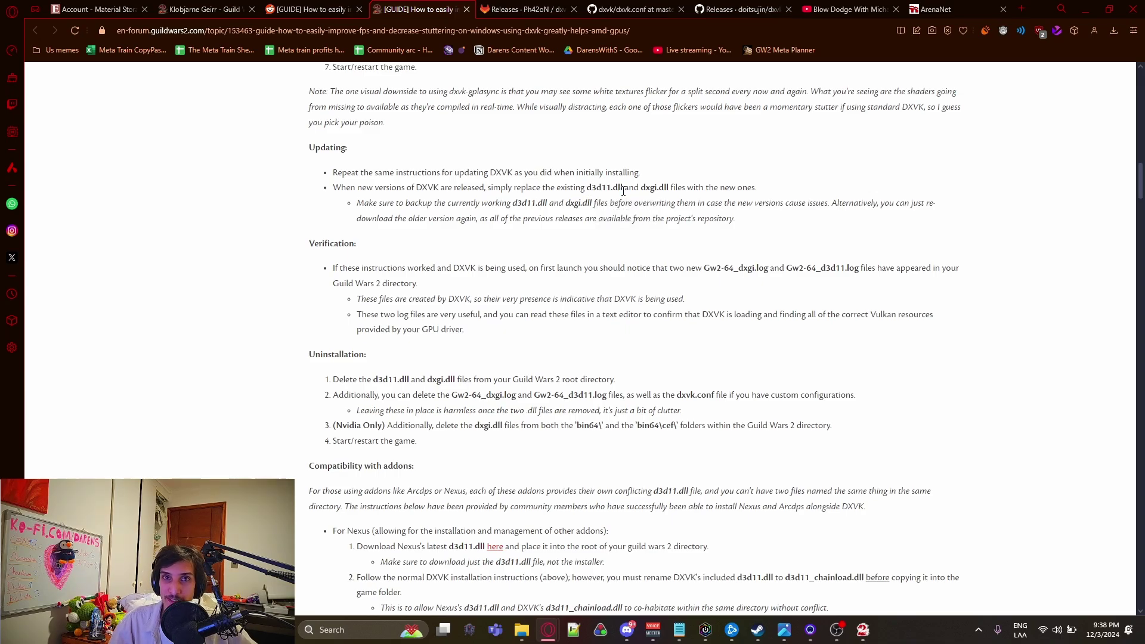
- Highlight the Gw2-64_dxgi.log and Gw2-64_d3d11.log names in the Verification section and switch to the Guild Wars 2 folder to find them
scroll(624, 191, down, 2)
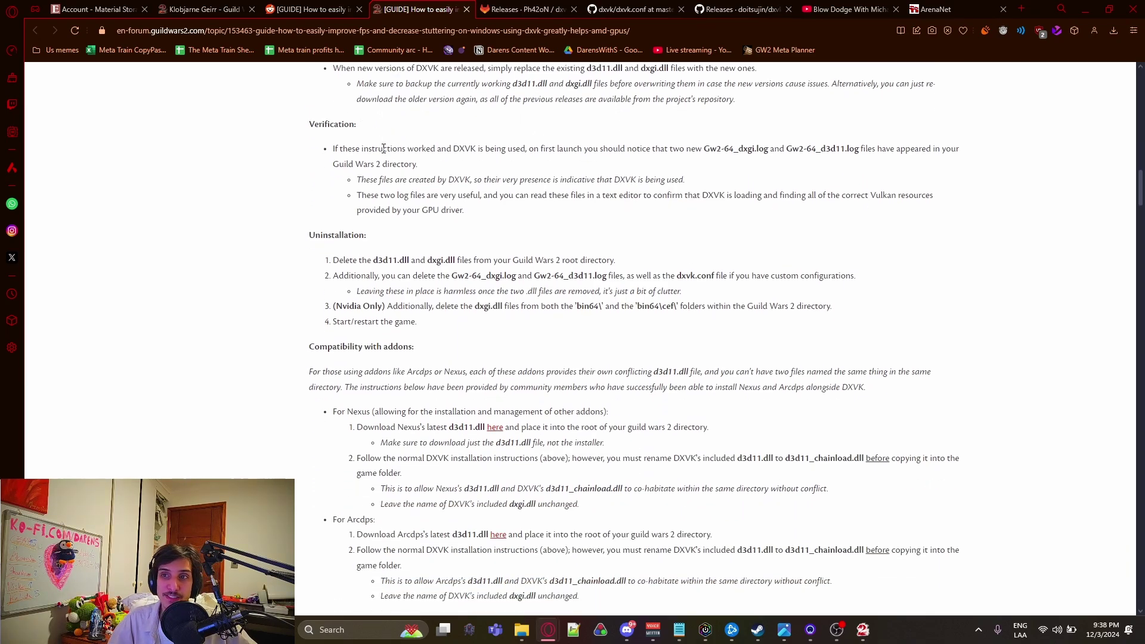
drag(383, 150, 498, 159)
drag(600, 155, 704, 149)
click(519, 637)
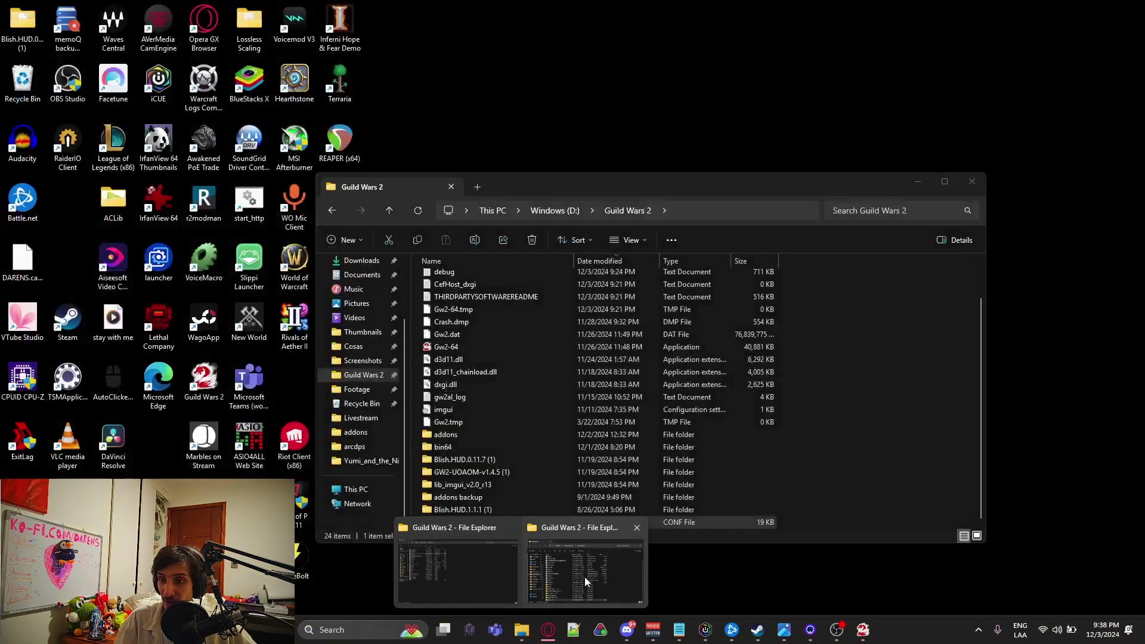
click(584, 577)
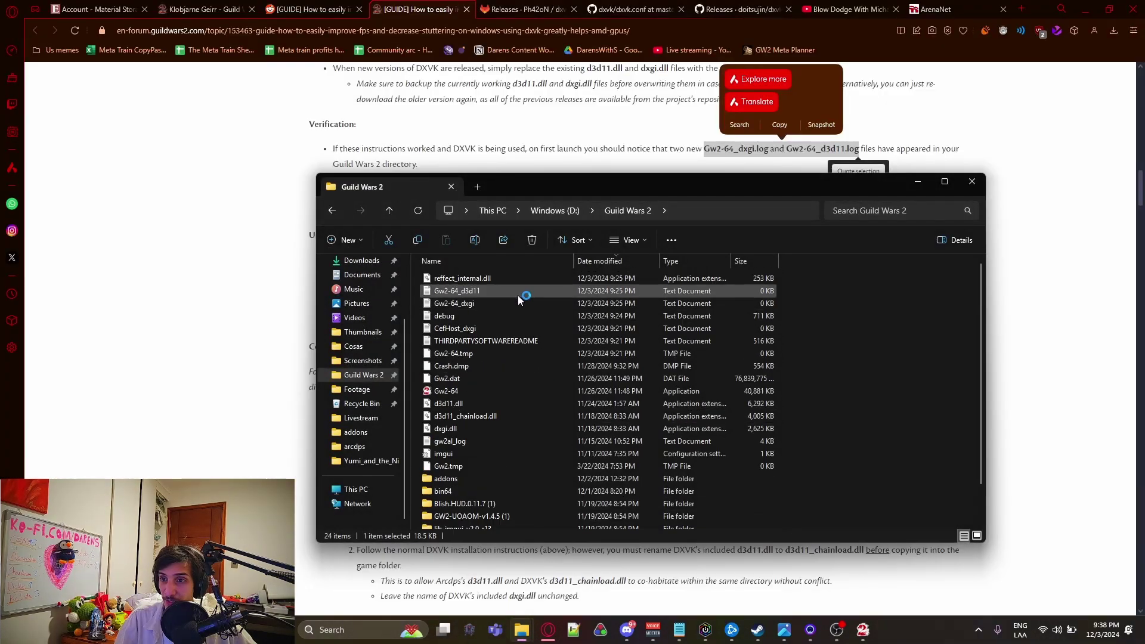
- Return to the forum guide and read its Uninstallation section, highlighting the root-directory file deletions and the Nvidia-only dxgi.dll removal
drag(639, 188, 741, 277)
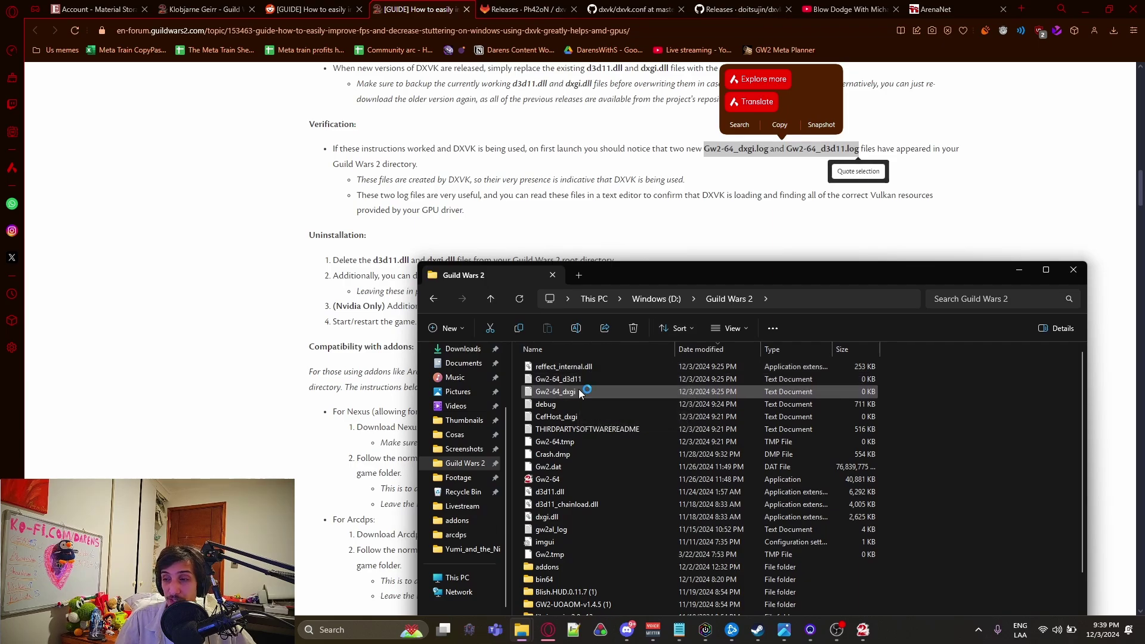
click(611, 230)
scroll(612, 230, down, 2)
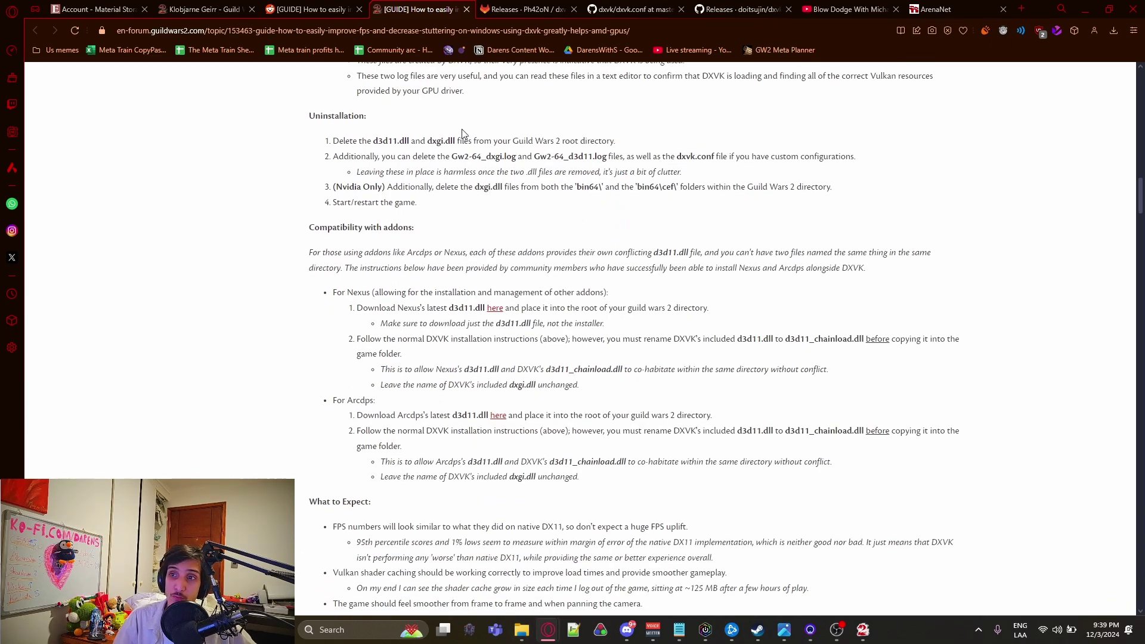
drag(374, 141, 617, 159)
click(493, 196)
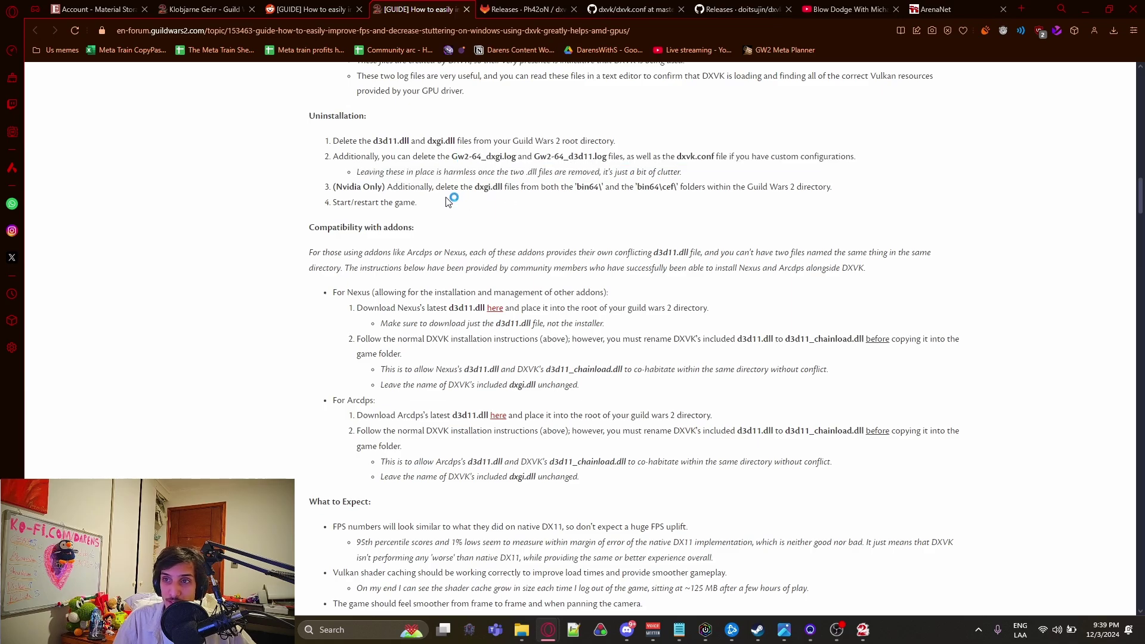
drag(327, 190, 351, 189)
drag(469, 191, 684, 189)
- Read the guide's What to Expect section and its Troubleshooting section, highlighting passages along the way
scroll(683, 191, down, 6)
drag(373, 157, 957, 599)
click(963, 425)
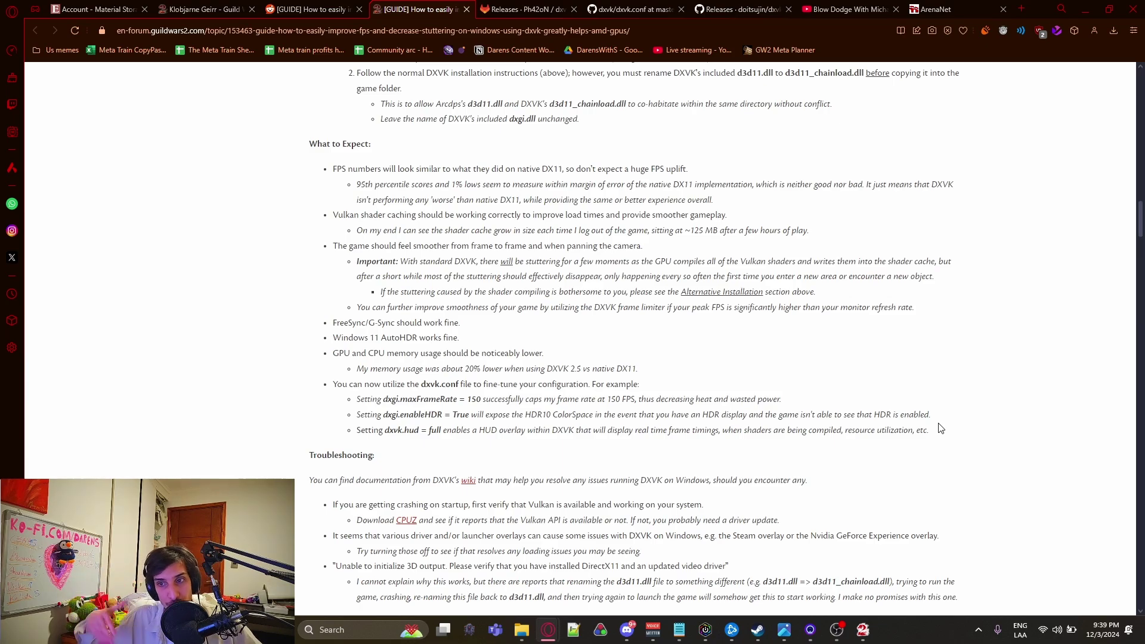
scroll(738, 344, down, 5)
drag(311, 161, 473, 223)
click(534, 263)
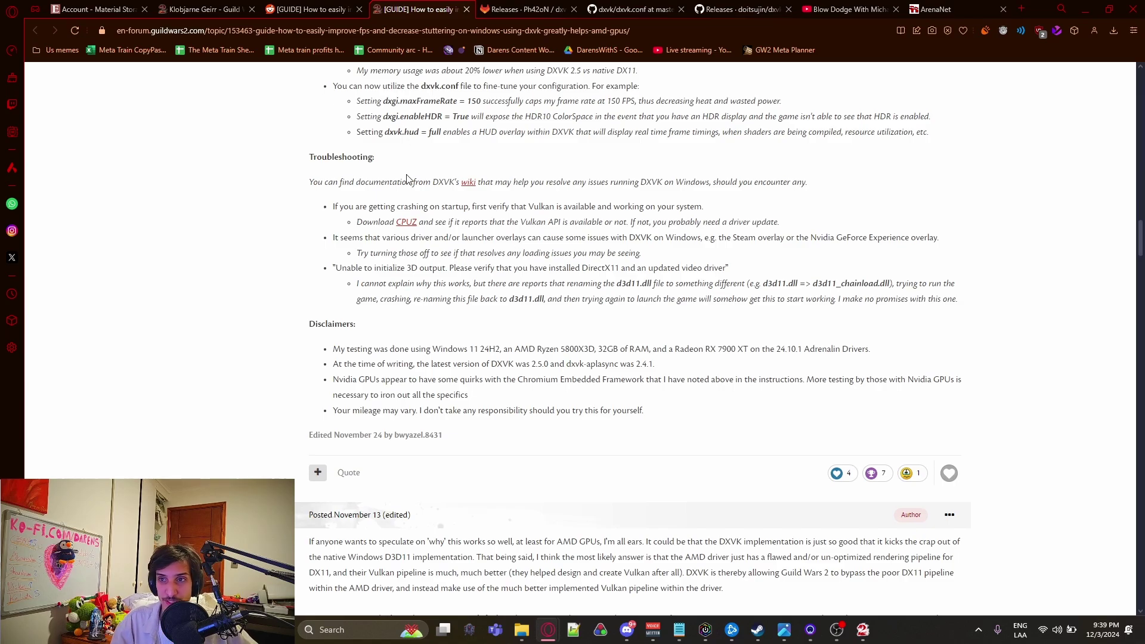
- Look through the r/Guildwars2 Reddit thread of the DXVK guide, and return to the Guild Wars 2 forum version
click(333, 9)
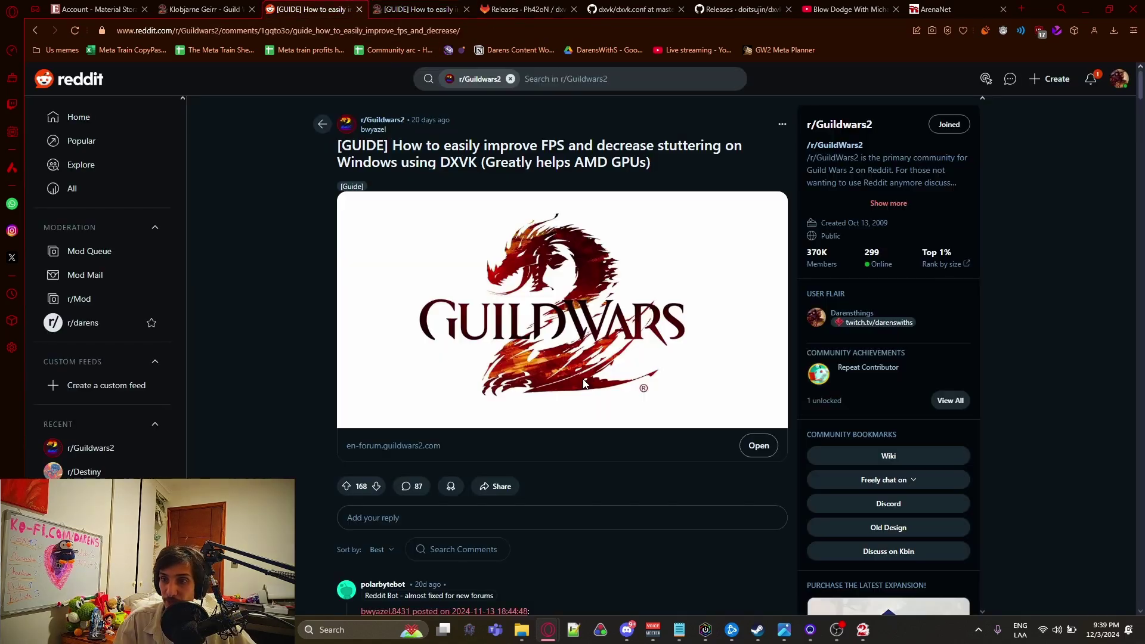
scroll(562, 359, down, 20)
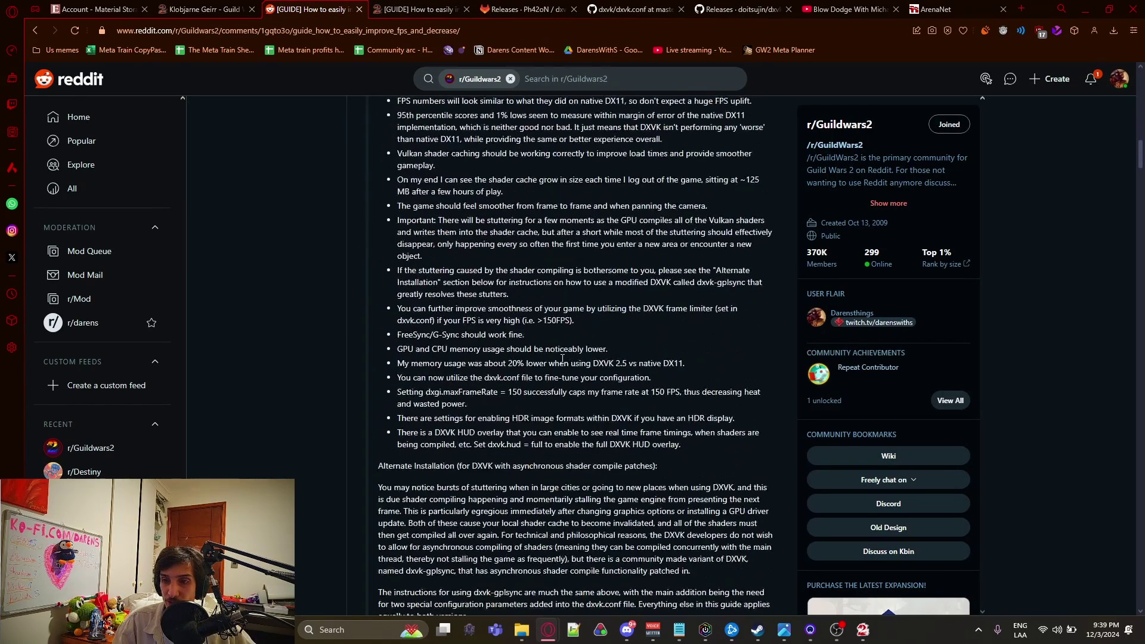
scroll(562, 359, down, 15)
click(429, 8)
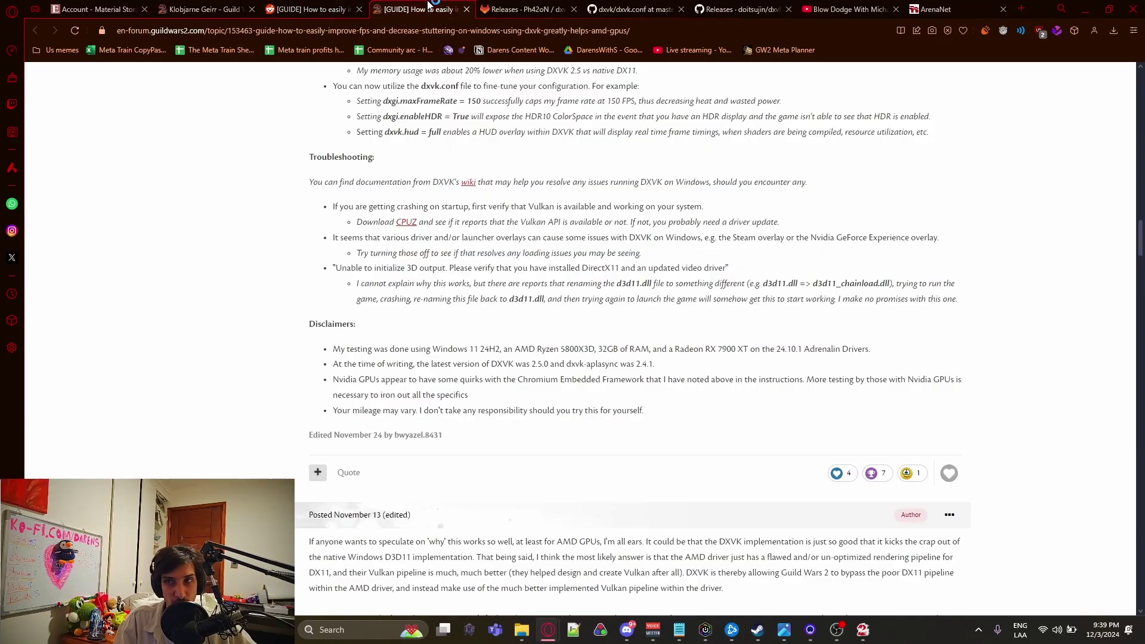